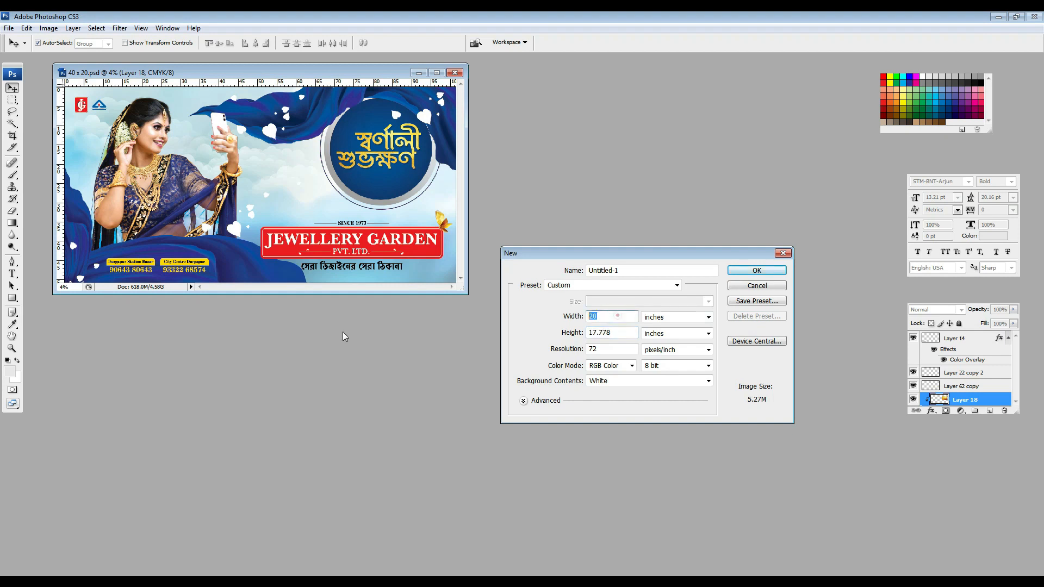
Step: Create a 40 x 20 inch document at 400 pixels/inch in CMYK Color mode with a white background
type("4")
key("Tab")
key("Tab")
left_click(631, 366)
left_click(611, 402)
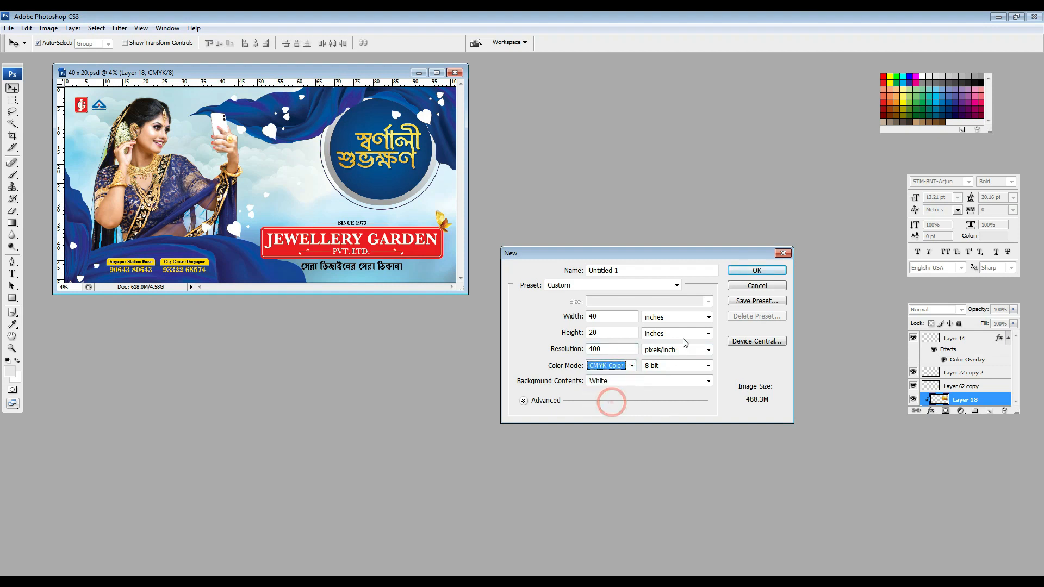
left_click(741, 273)
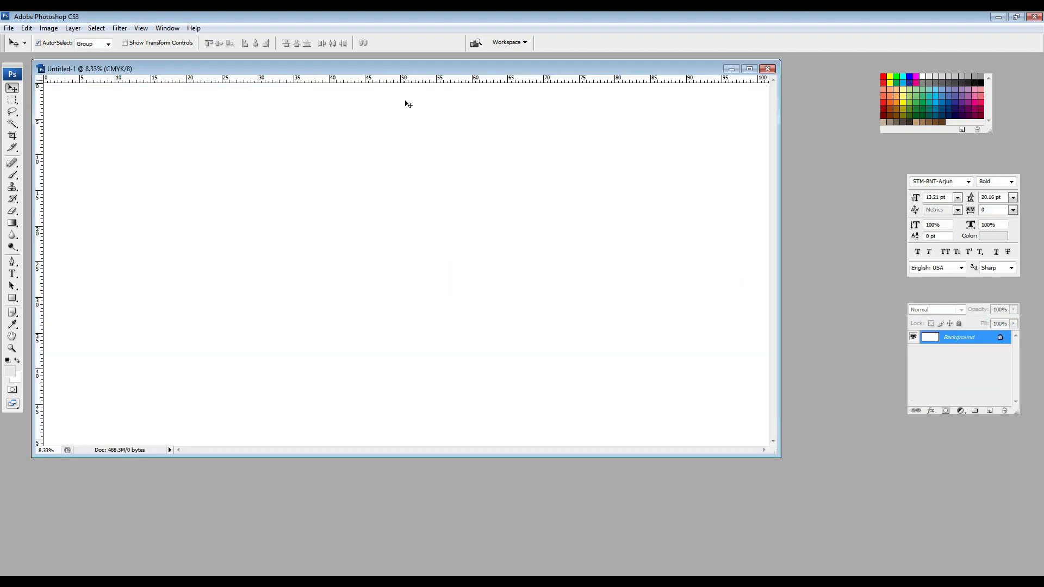
Step: Maximise the new document and convert its Background into an editable layer
double_click(408, 69)
double_click(971, 338)
key("Return")
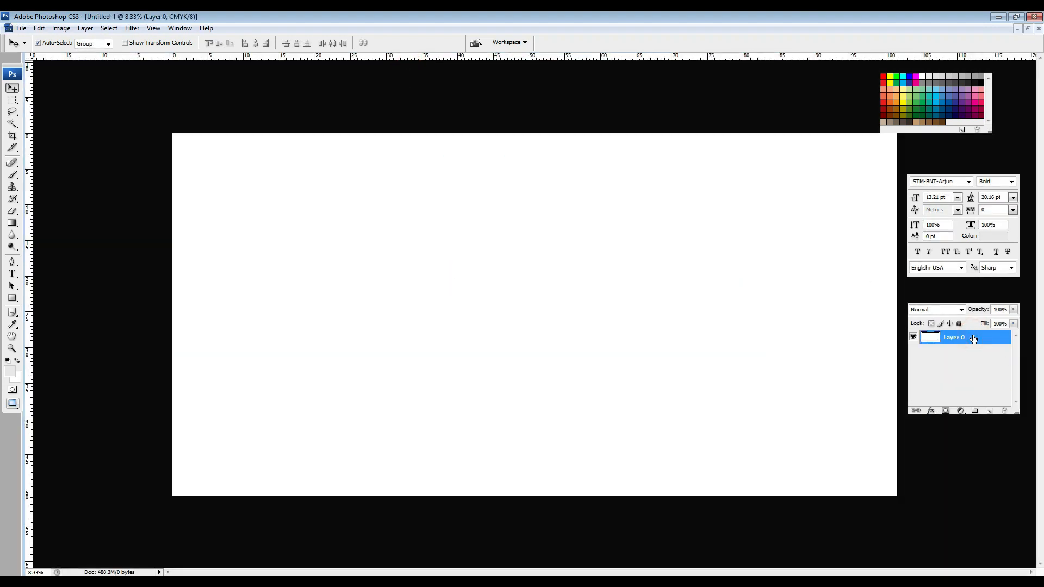
Step: Add vertical guides at the canvas centre and about 3 cm in from the left edge
key("ctrl+t")
left_click_drag(28, 238, 534, 227)
key("Return")
left_click_drag(29, 272, 196, 272)
Step: Create a black-filled spacer block as wide as the left margin on a new layer and move it against the canvas's right edge
key("m")
left_click_drag(163, 172, 197, 342)
key("ctrl+shift+n")
key("Return")
key("alt+BackSpace")
key("d")
key("alt+BackSpace")
key("ctrl+d")
key("v")
left_click_drag(180, 266, 882, 366)
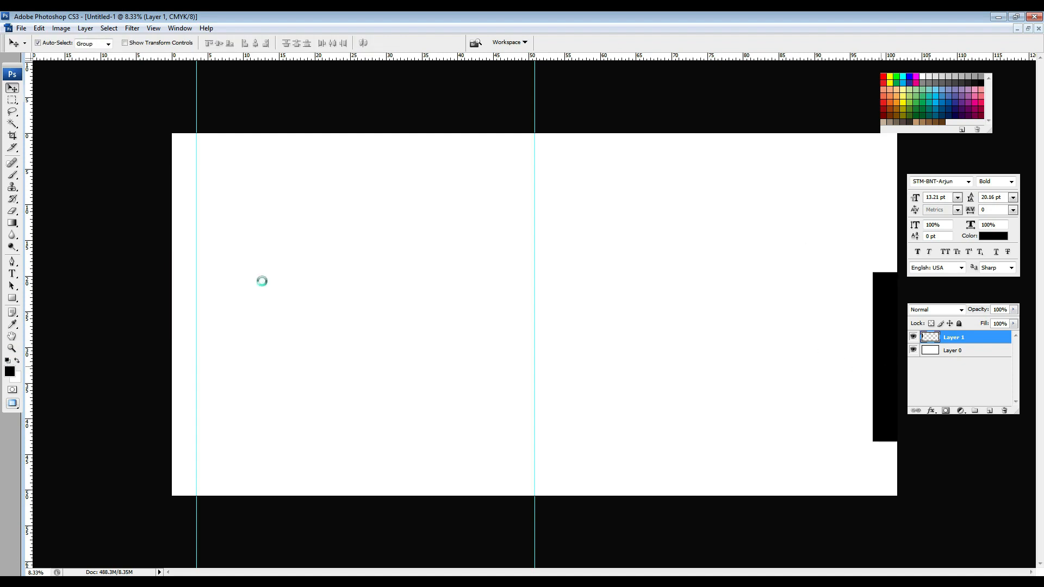
Step: Add matching right, top and bottom margin guides with the spacer block, rotating it for the horizontal ones, and delete its layer
left_click_drag(28, 288, 394, 280)
key("ctrl+t")
left_click_drag(418, 193, 299, 261)
key("Return")
left_click_drag(352, 289, 362, 148)
left_click_drag(368, 57, 396, 472)
key("Delete")
Step: Save the document as 40 x 20 - A.psd and place its floating window below the 40 x 20.psd banner
key("ctrl+minus")
key("ctrl+s")
key("f")
key("f")
key("f")
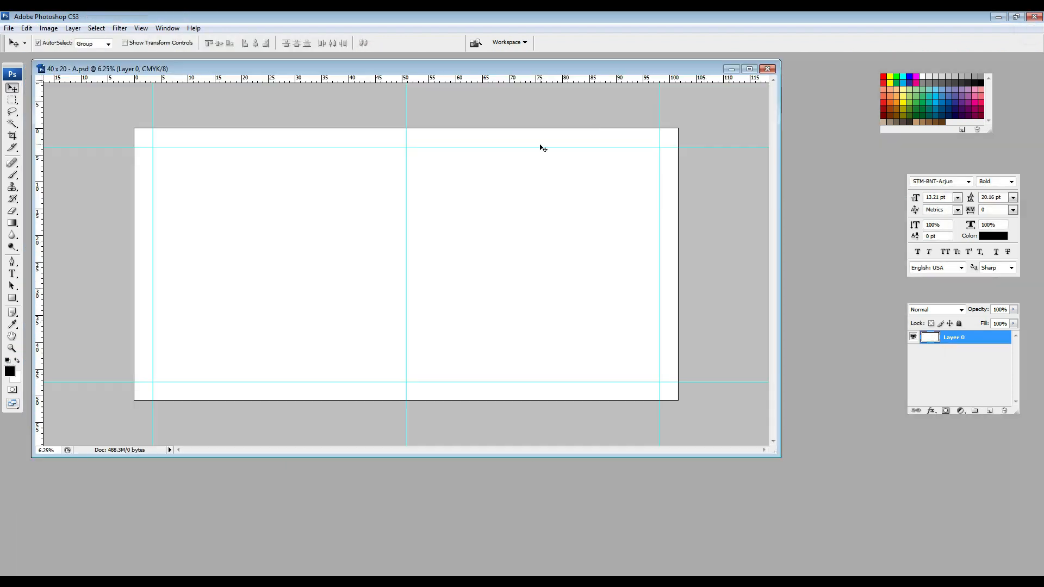
key("ctrl+minus")
left_click_drag(140, 63, 416, 278)
Step: Examine which parts of the 40 x 20.psd banner belong to the Model 2 group and its layer 1 by toggling their visibility
left_click(171, 182)
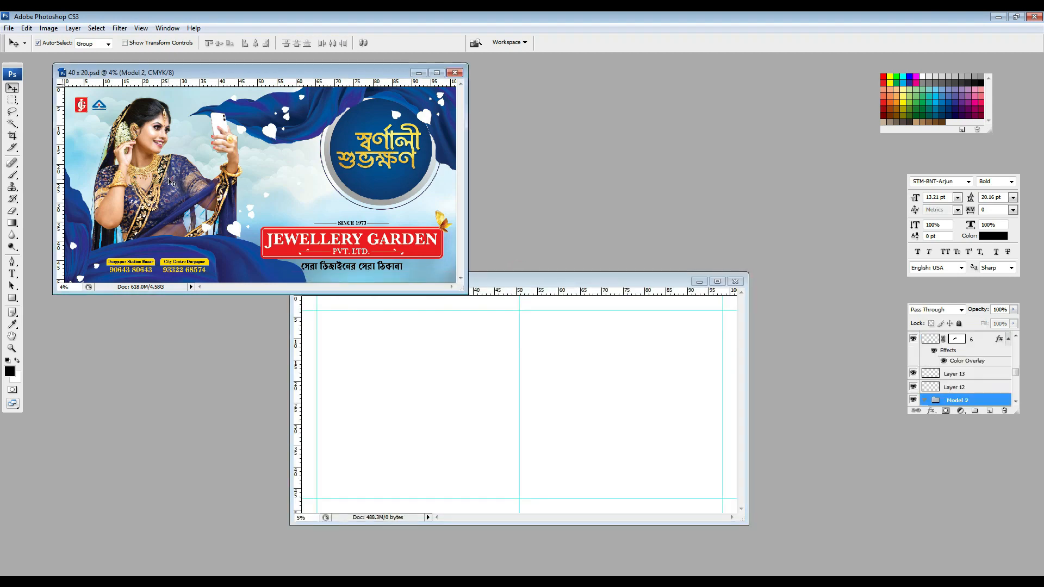
mouse_move(172, 182)
left_mouse_down()
mouse_move(179, 136)
mouse_move(175, 174)
left_mouse_up()
key("ctrl+z")
left_click(914, 401)
left_click(915, 402)
left_click_drag(1016, 373, 1016, 378)
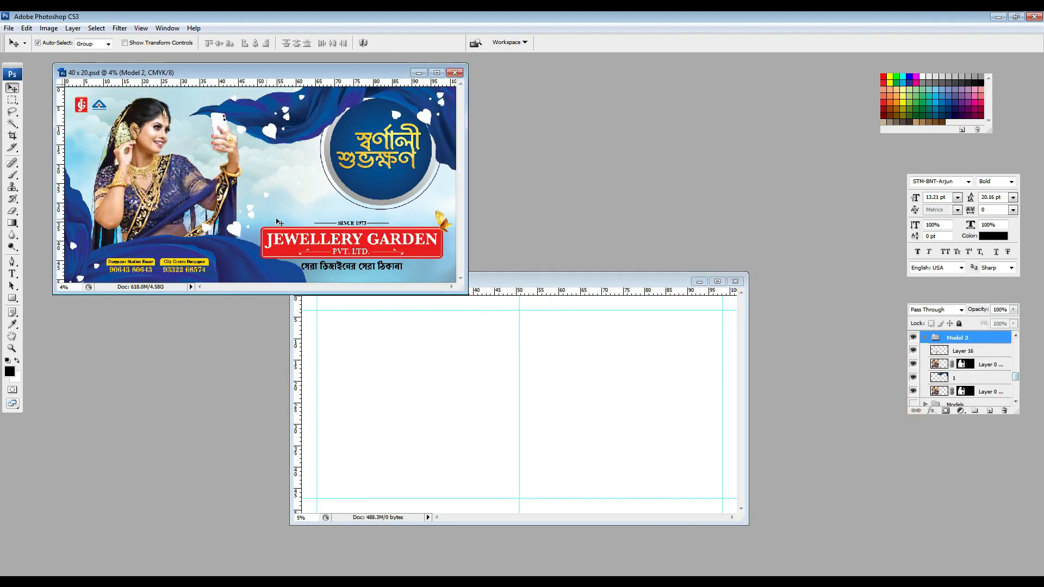
left_click(914, 378)
left_click(915, 378)
left_click(967, 380)
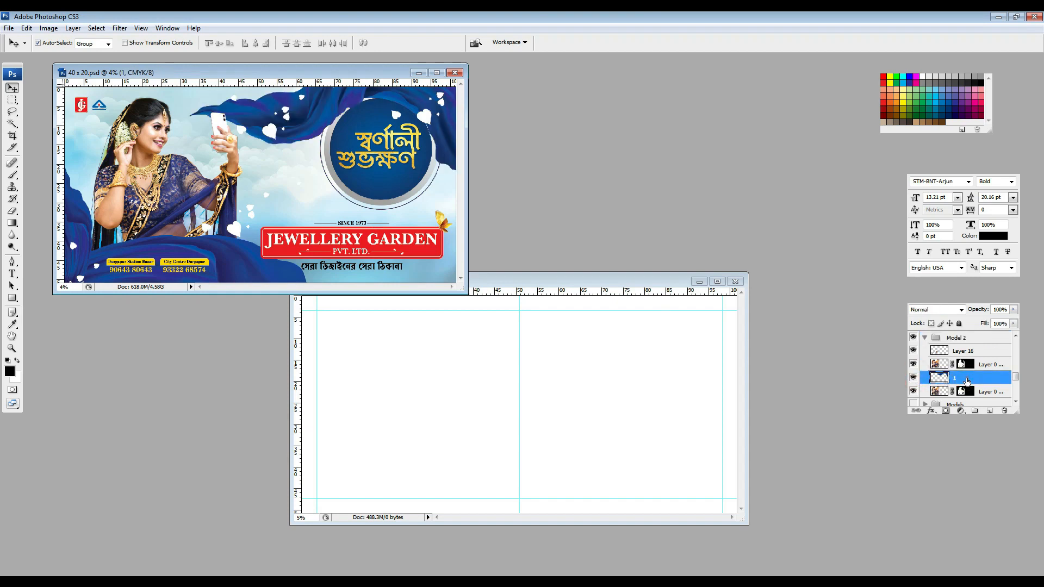
Step: Copy the Model 2 group from 40 x 20.psd into 40 x 20 - A.psd and maximise that document
left_click_drag(120, 174, 522, 374)
double_click(545, 283)
key("ctrl+plus")
Step: Move the Model 2 group flush with the canvas's left edge and delete its blue cloth layer
key("ctrl+t")
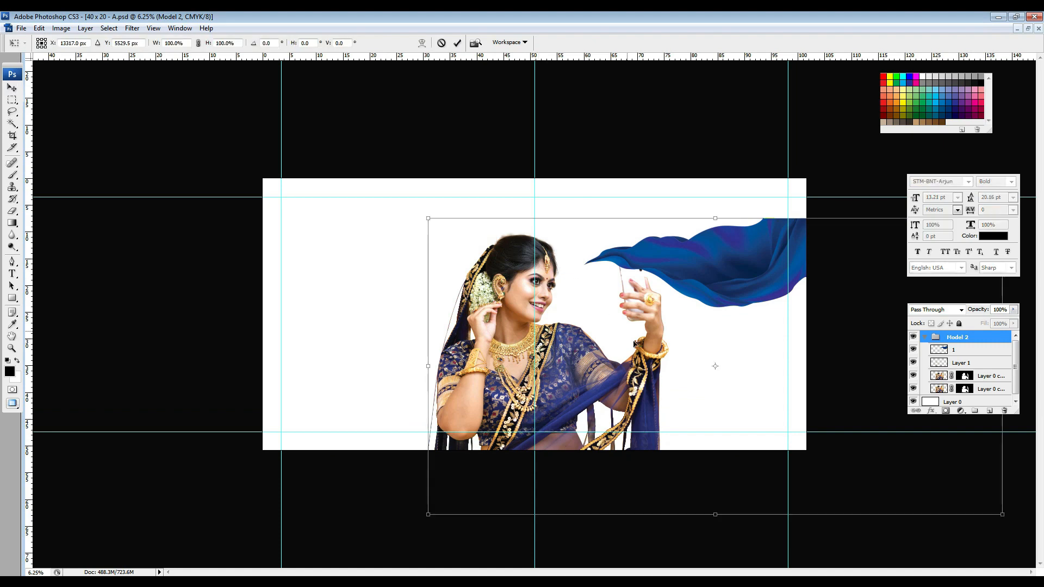
left_click_drag(632, 348, 464, 308)
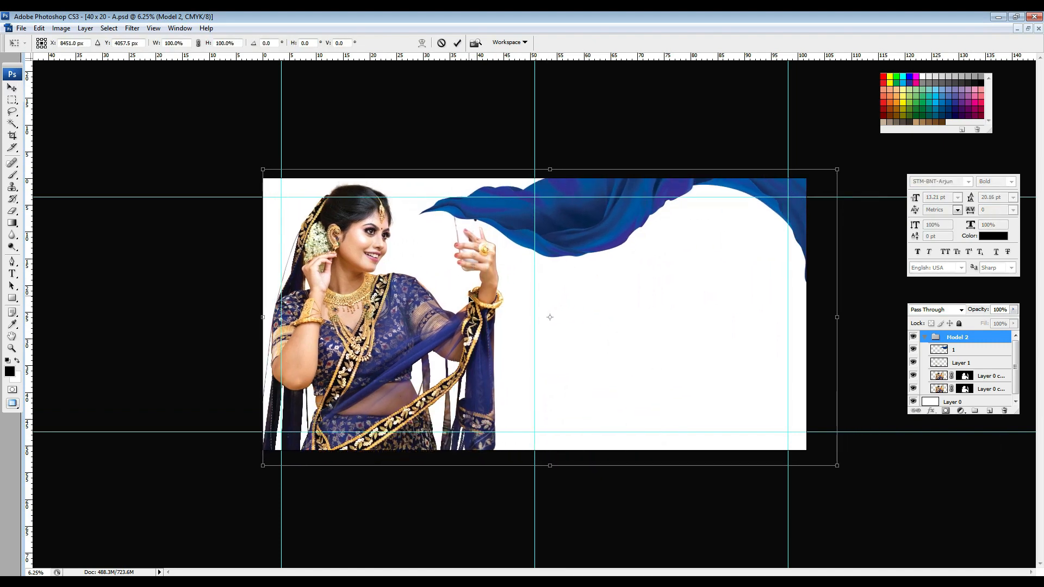
key("Return")
left_click_drag(956, 350, 1007, 413)
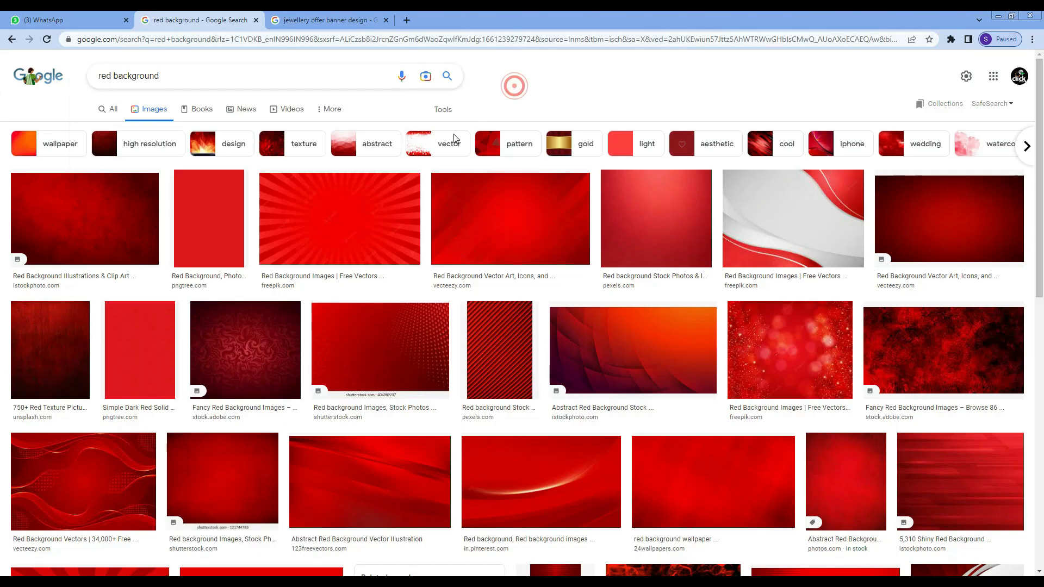
Step: Open the dark red damask image from the browser's "red background" results and paste it into the banner beneath the Model 2 group
left_click(246, 350)
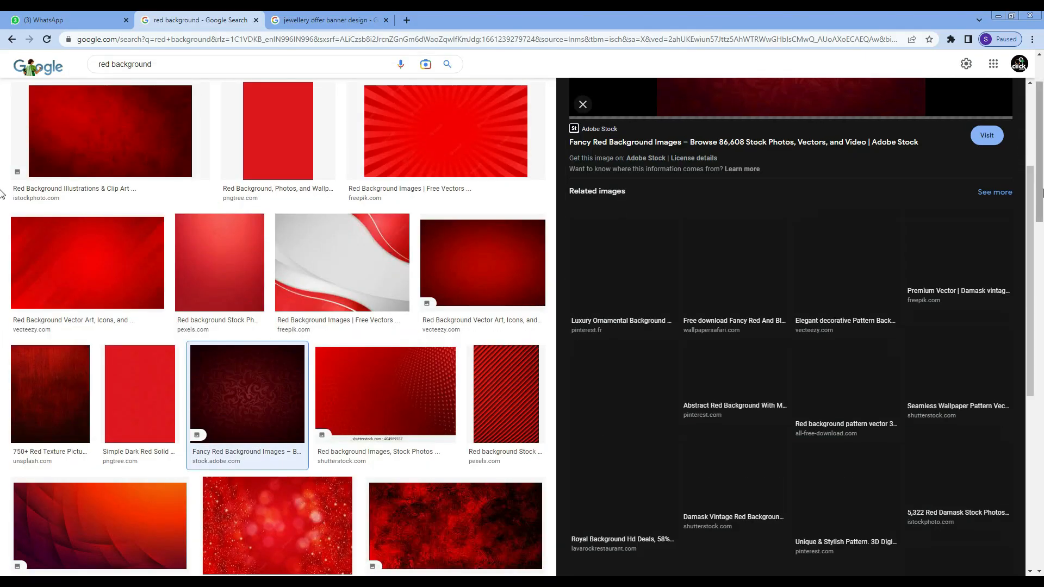
scroll(1032, 240, "down", 5)
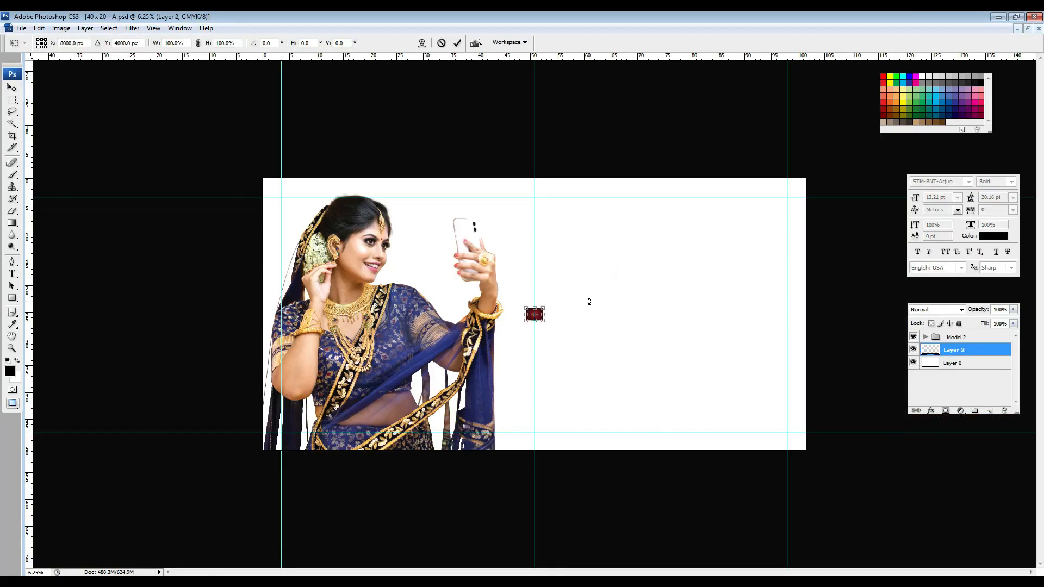
key("ctrl+v")
Step: Scale the pasted red pattern proportionally to about 3246.5% so it covers the whole canvas
key("ctrl+t")
left_click_drag(680, 250, 830, 151)
left_click_drag(807, 114, 811, 111)
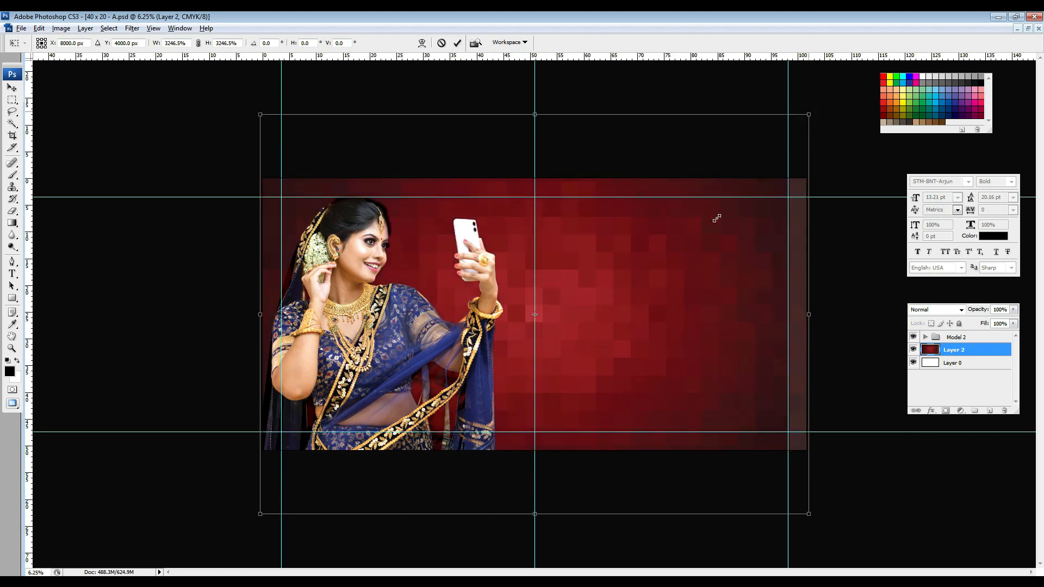
key("Return")
Step: Set the blend mode of the red pattern layer to Overlay
left_click(957, 362)
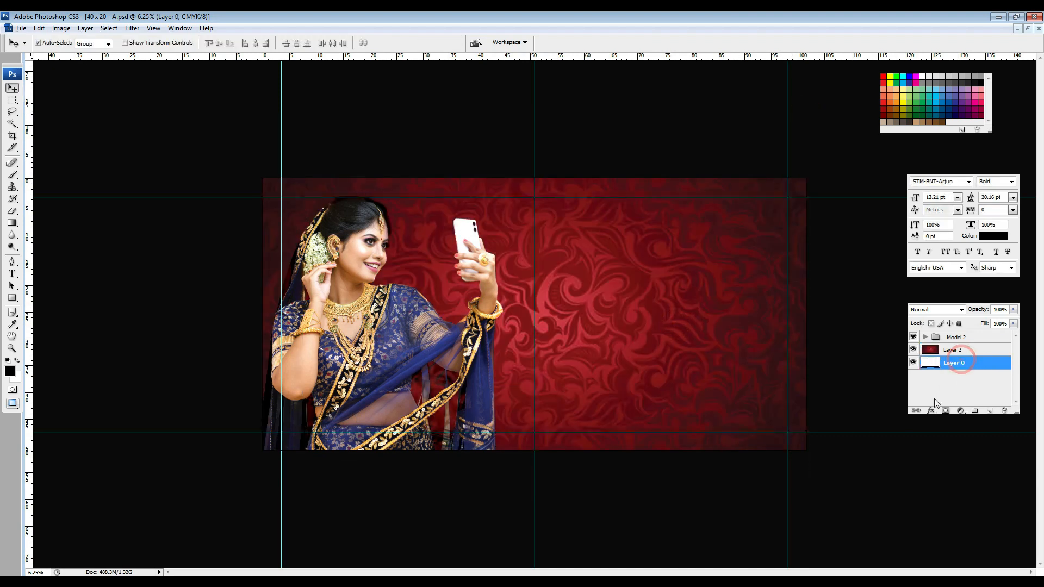
left_click(932, 411)
left_click(957, 350)
left_click(946, 309)
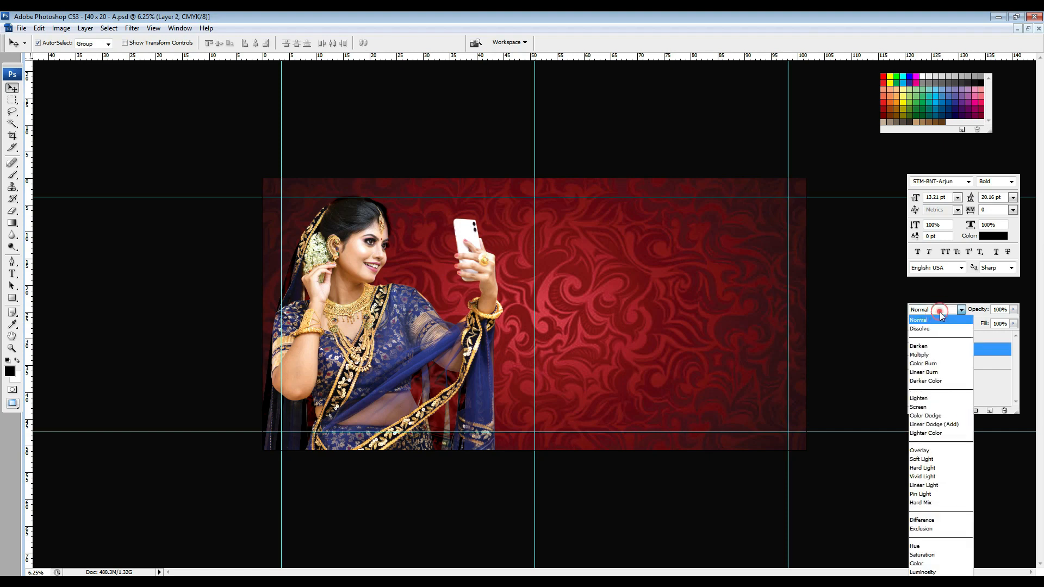
left_click(924, 450)
Step: Add a Color Overlay to Layer 0 in red with C 0, M 100, Y 100, K 12
left_click(958, 363)
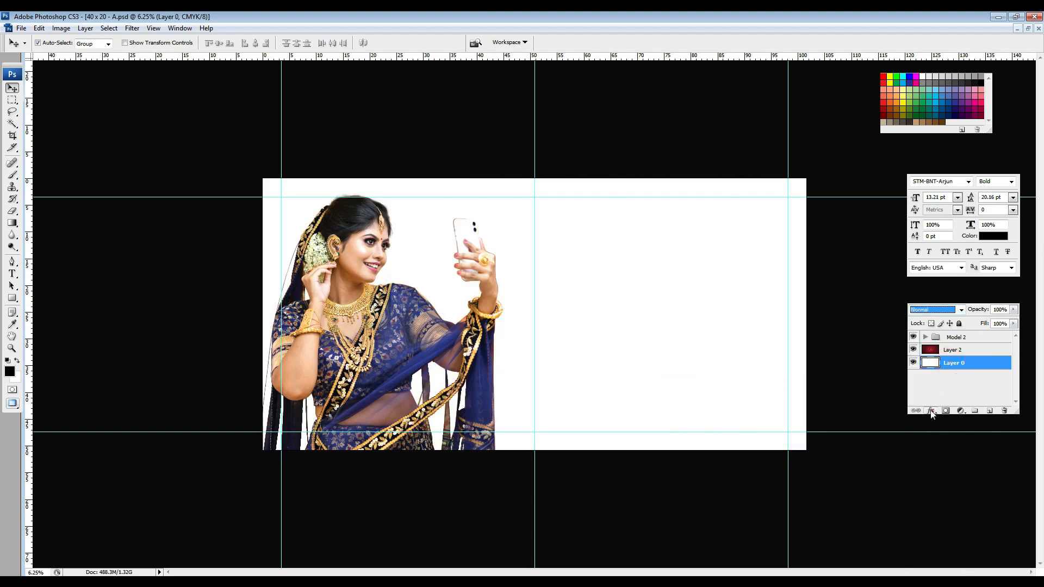
left_click(932, 411)
left_click(958, 509)
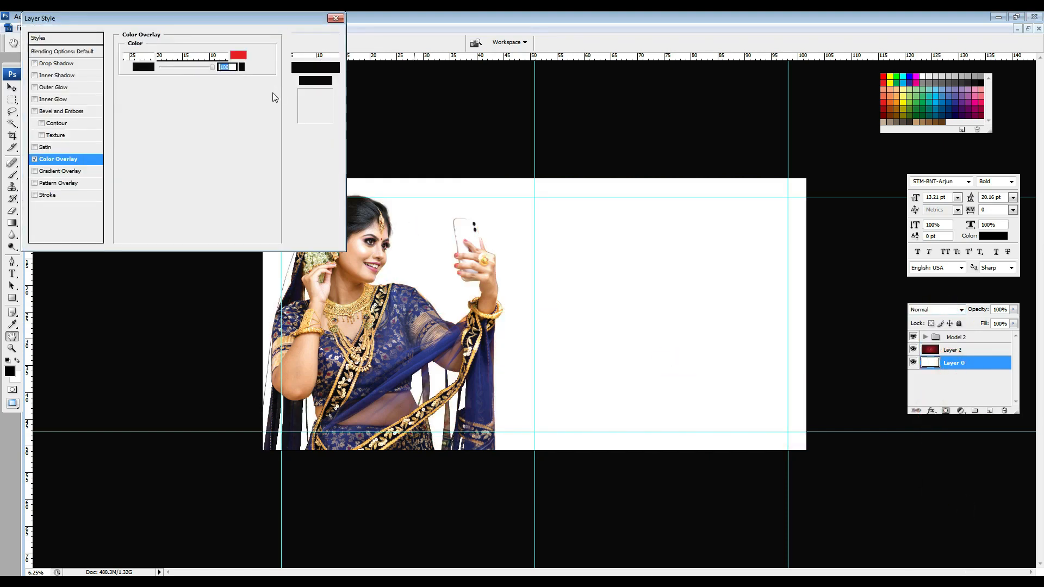
left_click(237, 55)
left_click(886, 105)
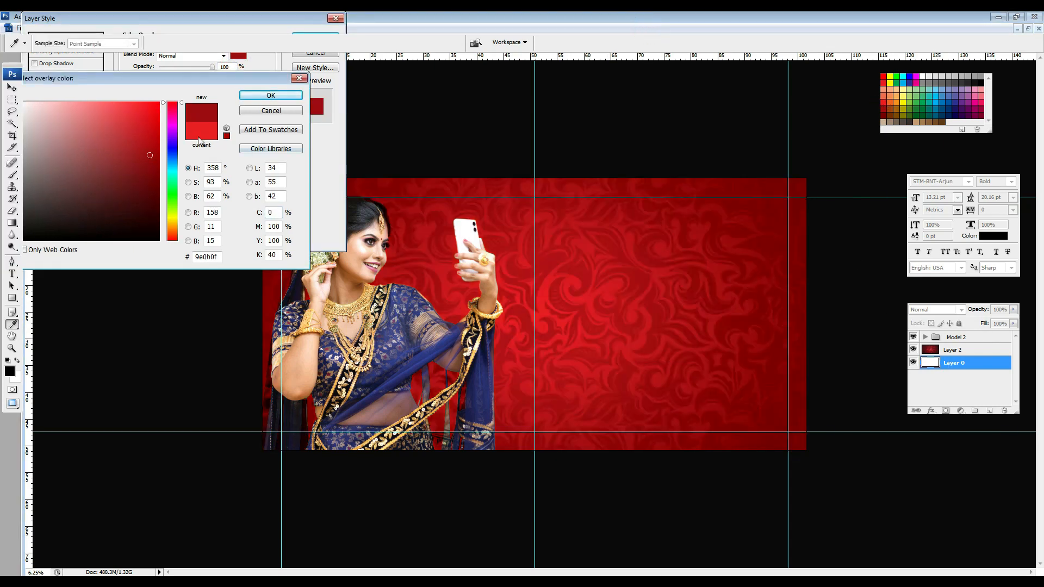
double_click(280, 257)
type("21")
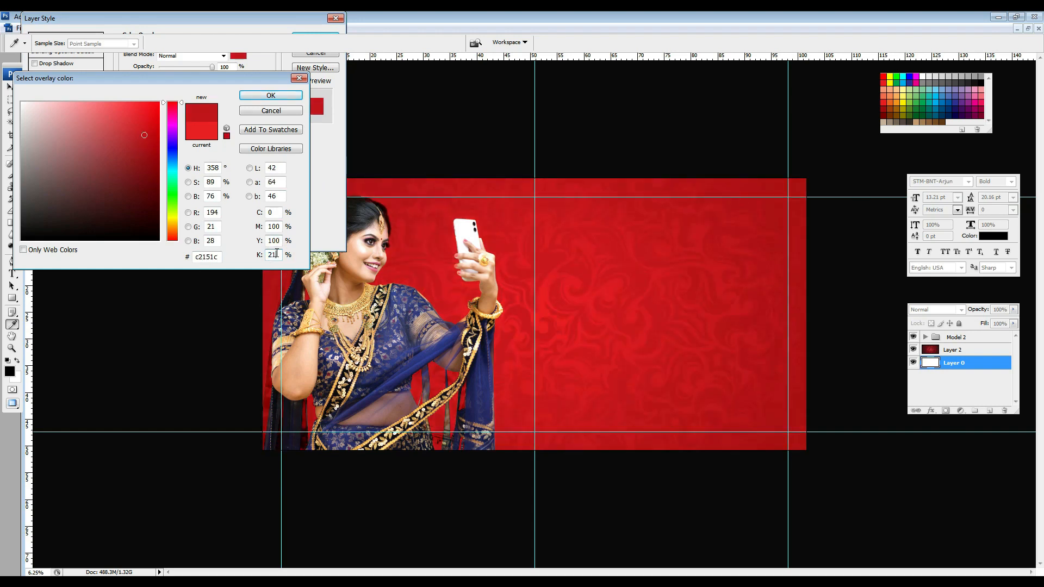
key("BackSpace")
key("BackSpace")
type("12")
left_click(262, 96)
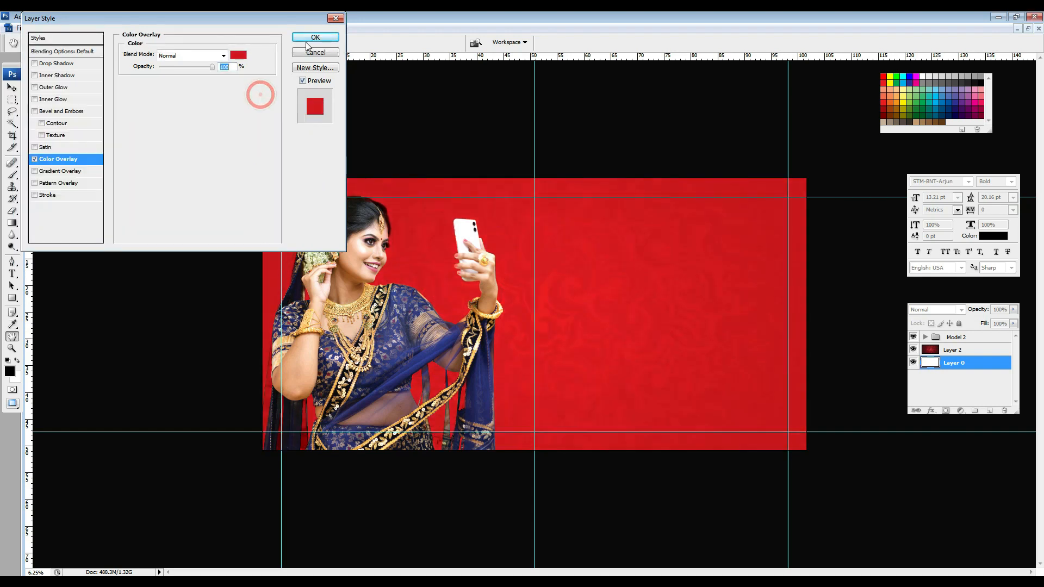
left_click(309, 38)
Step: Draw a black square about 42 cm wide on a new layer above the Model 2 group, in the banner's right half
scroll(690, 281, "down", 3)
scroll(690, 281, "up", 3)
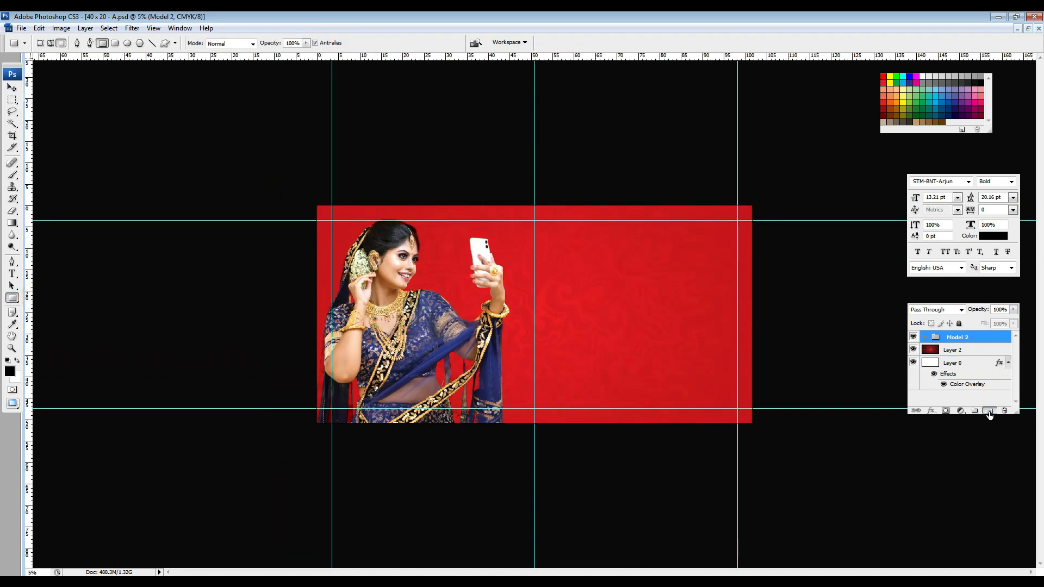
left_click(990, 412)
left_click_drag(542, 242, 697, 376)
key("Escape")
left_click_drag(601, 302, 729, 390)
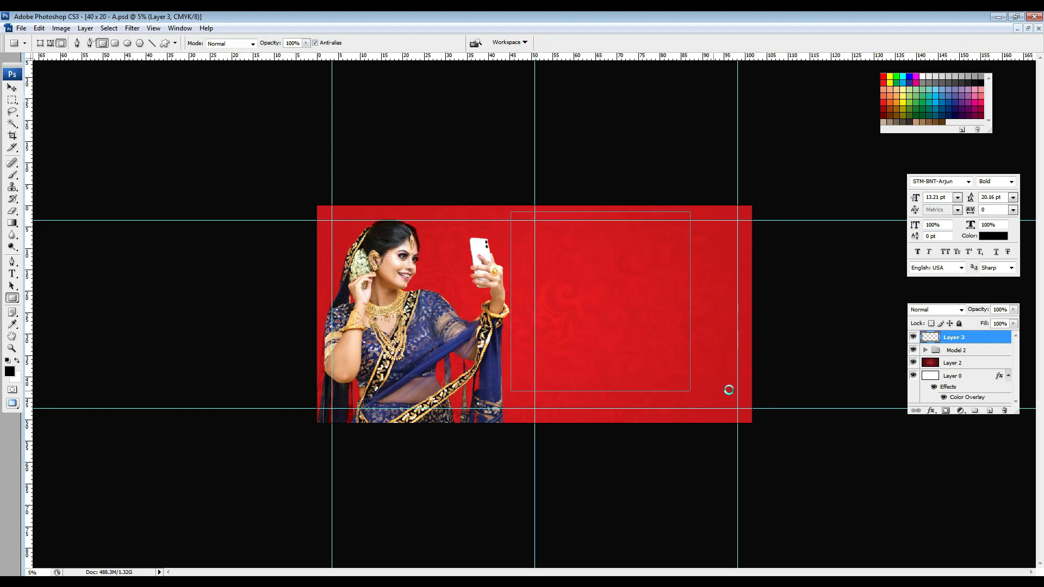
Step: Scale the black square to 87.6% and position its centre at X 11820 px, Y 3980 px
left_click(12, 89)
left_click_drag(564, 275, 588, 292)
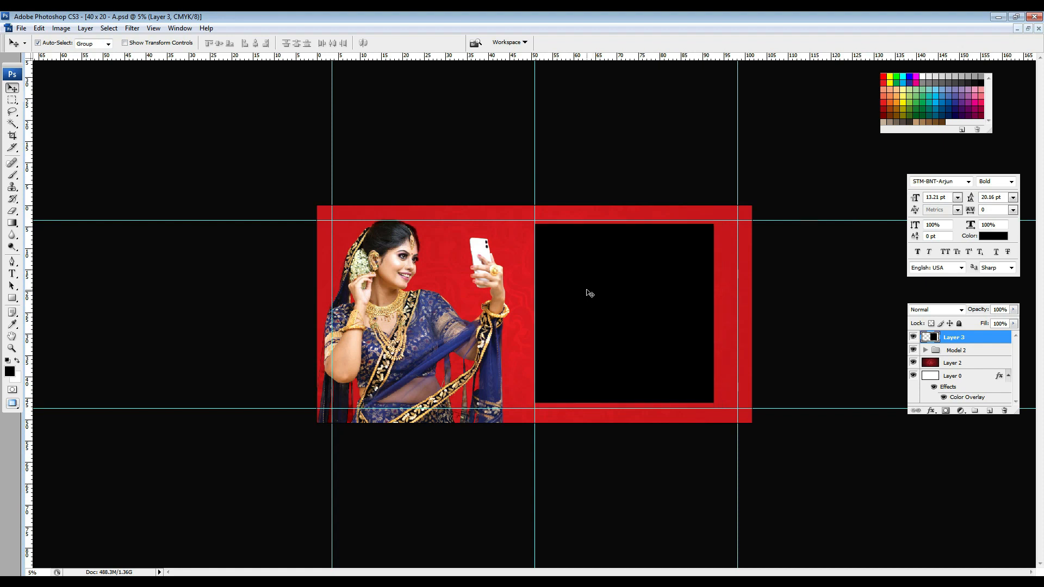
key("ctrl+t")
left_click_drag(715, 225, 703, 234)
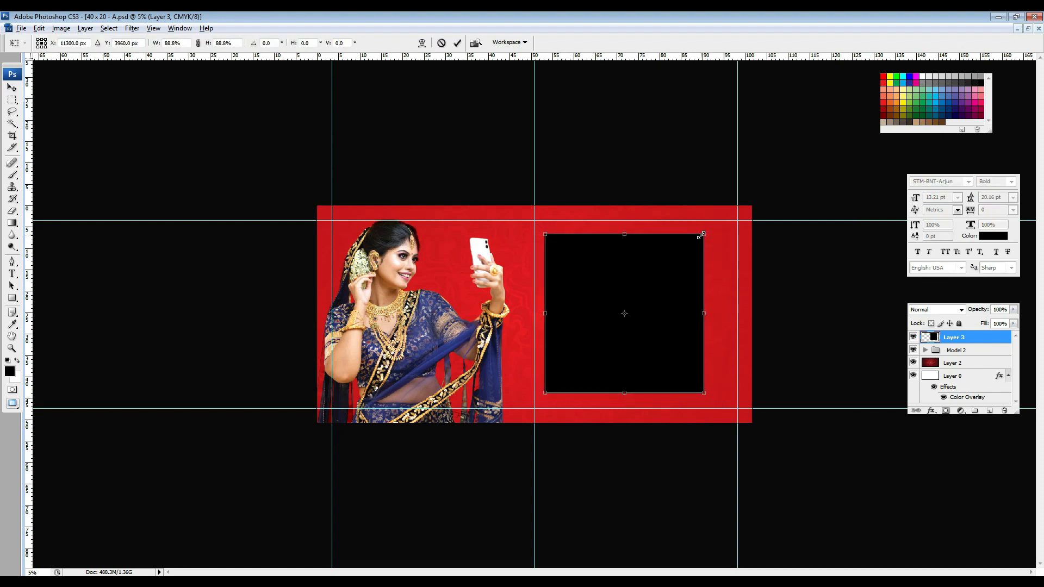
left_click_drag(660, 310, 674, 312)
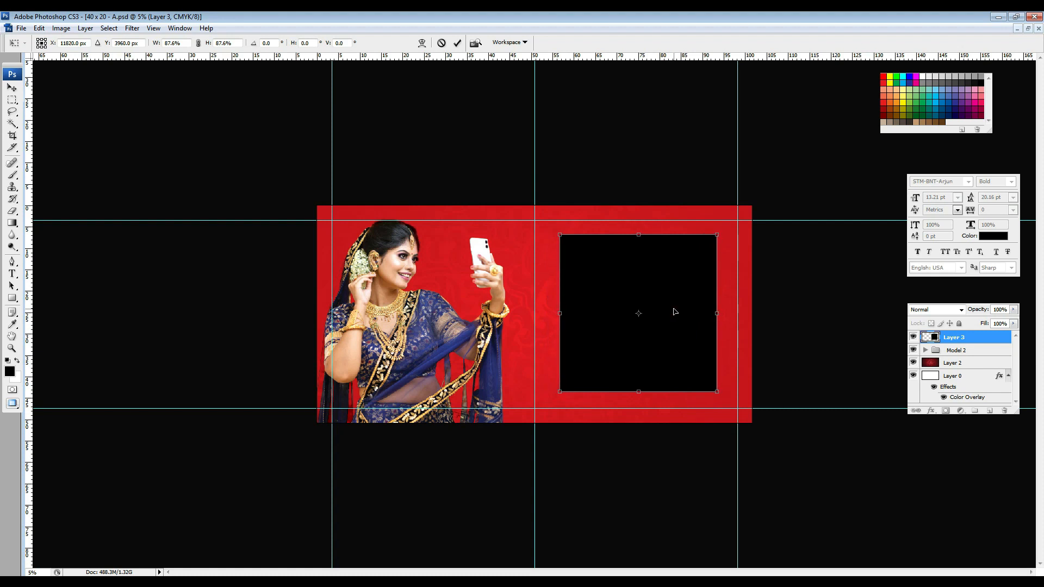
key("Down")
key("Down")
key("Up")
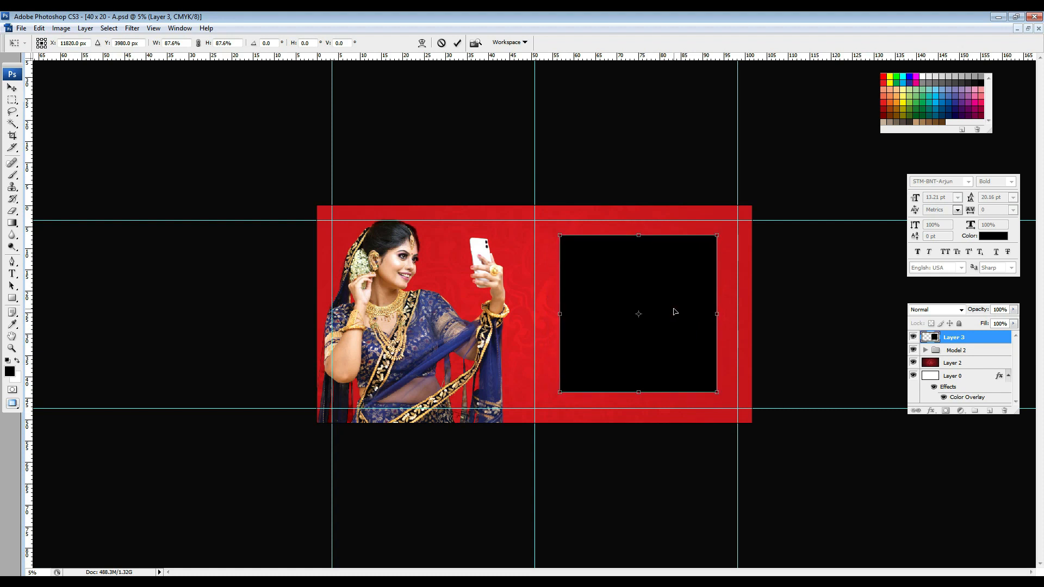
key("Return")
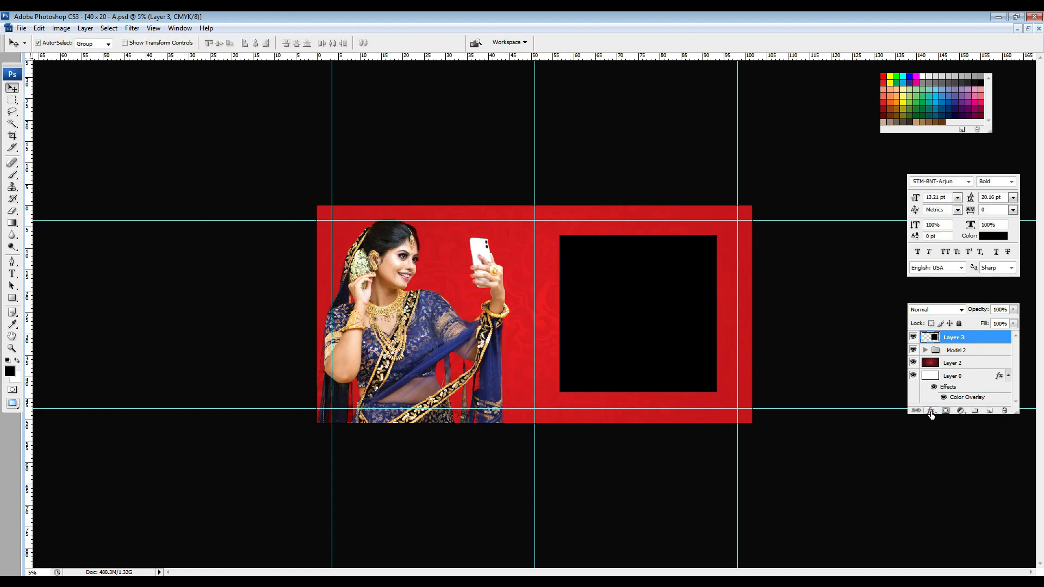
Step: Add a Color Overlay in a light peach tone to the square's layer
left_click(932, 410)
left_click(960, 509)
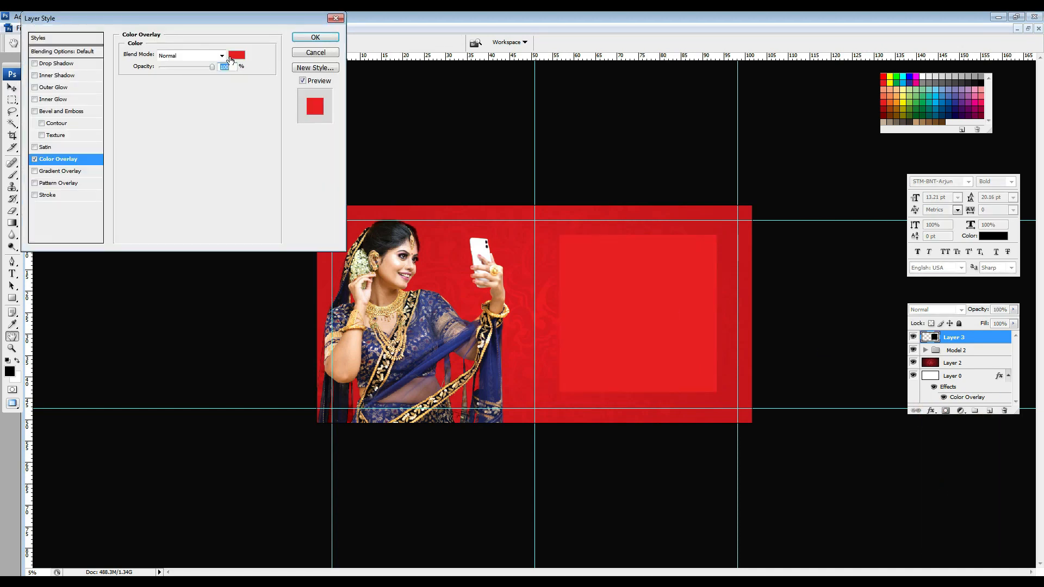
left_click(237, 55)
left_click(362, 302)
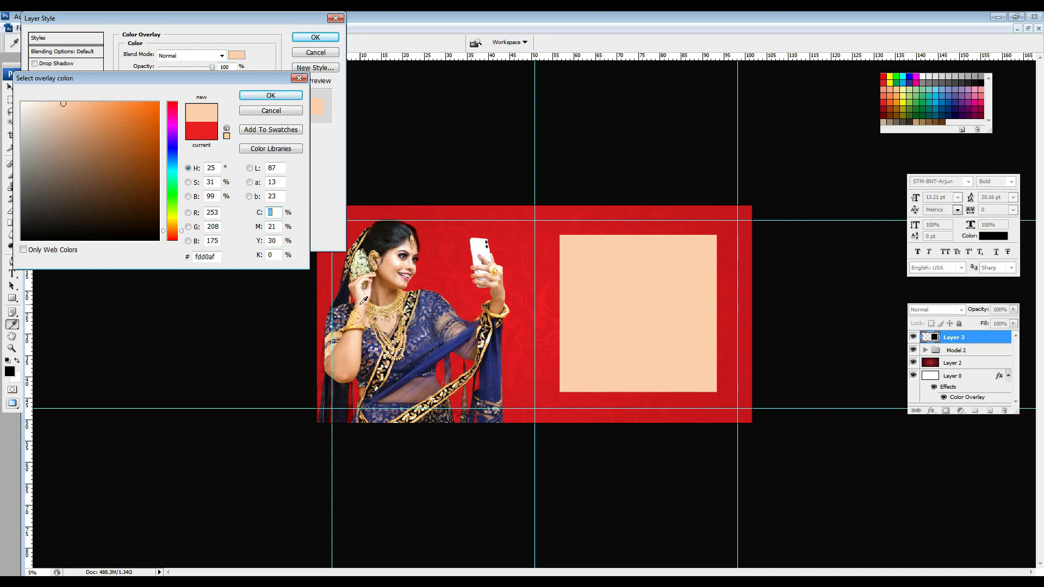
left_click(55, 108)
left_click(899, 84)
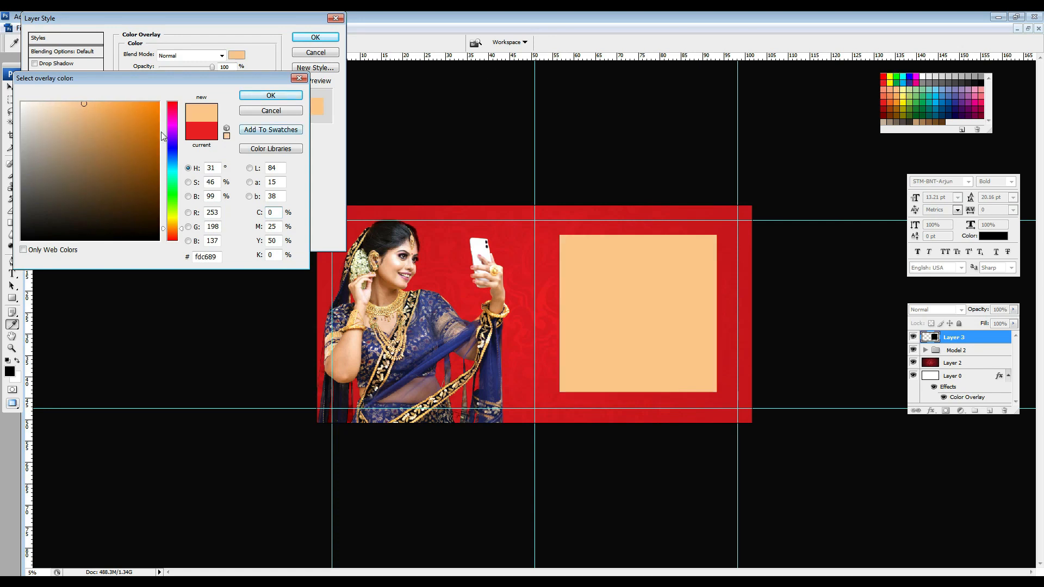
left_click(68, 103)
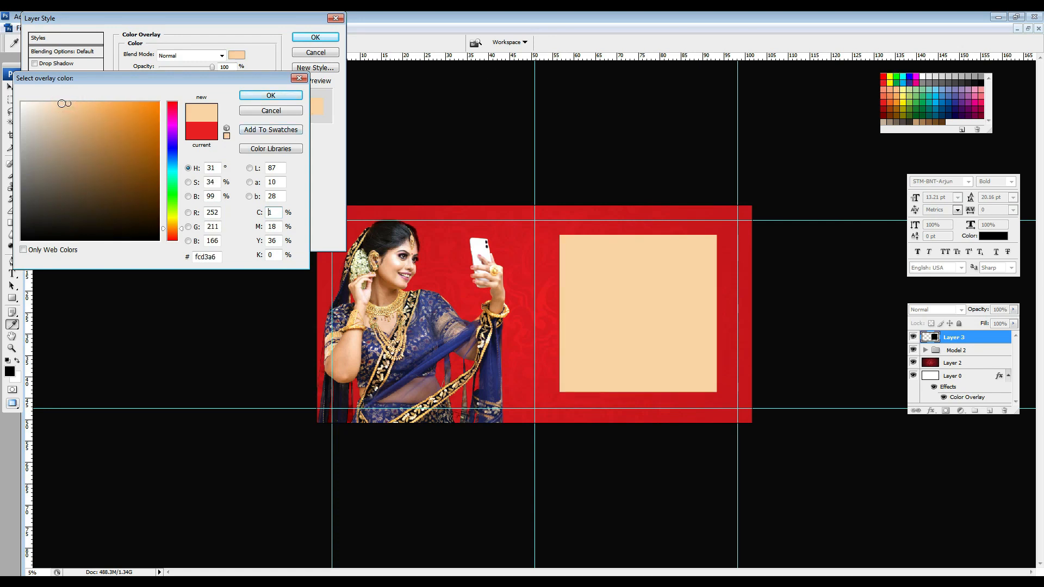
left_click(62, 103)
key("Return")
key("Return")
Step: Examine the overall layout of the model and the peach square on the red banner
key("ctrl+minus")
key("ctrl+minus")
key("ctrl+minus")
key("ctrl+minus")
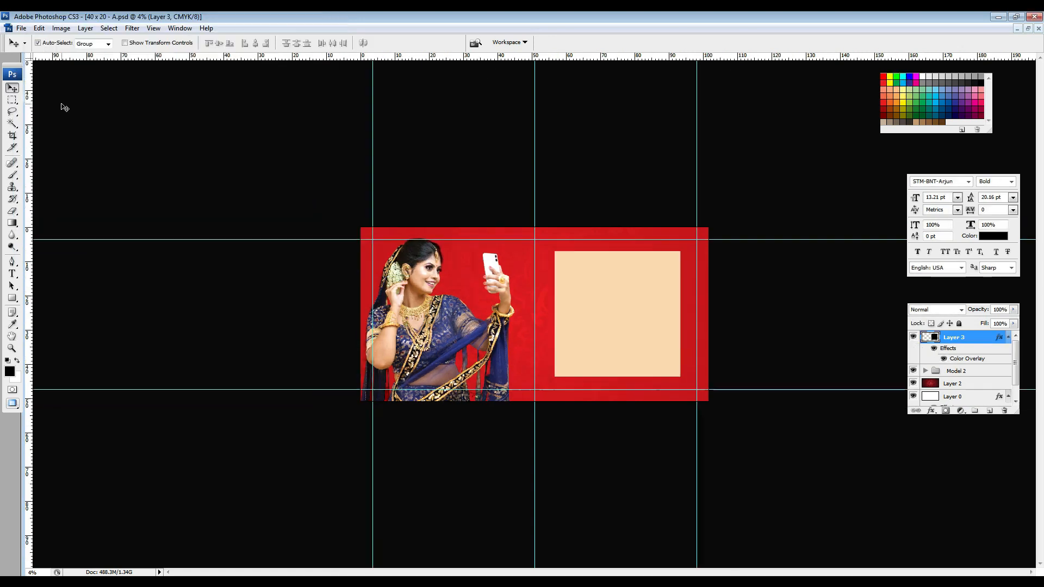
key("ctrl+plus")
key("ctrl+plus")
key("ctrl+plus")
key("ctrl+plus")
key("ctrl+plus")
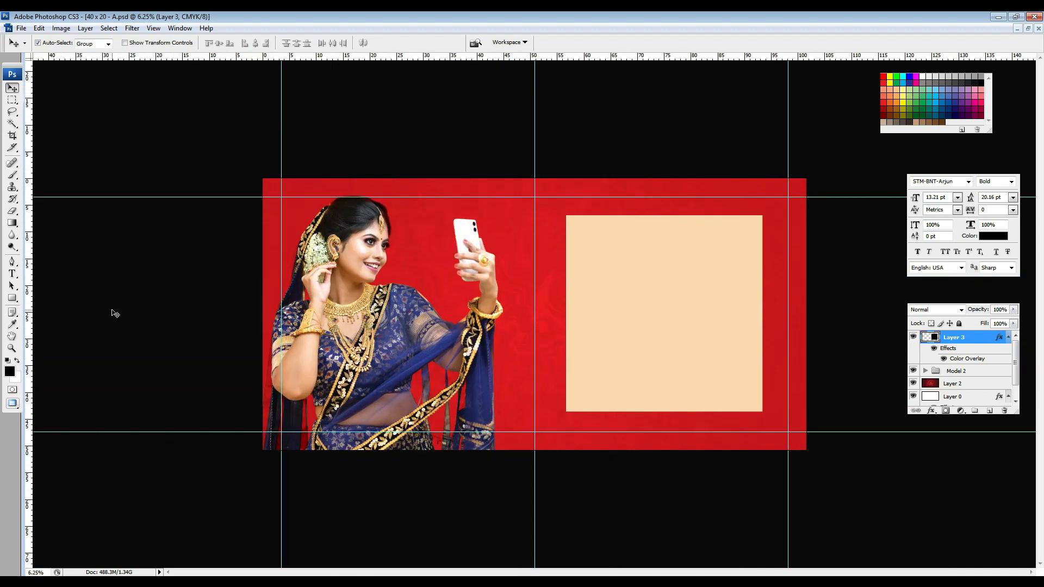
Step: Delete the red damask background layer, Layer 2, from the banner
left_click(1028, 29)
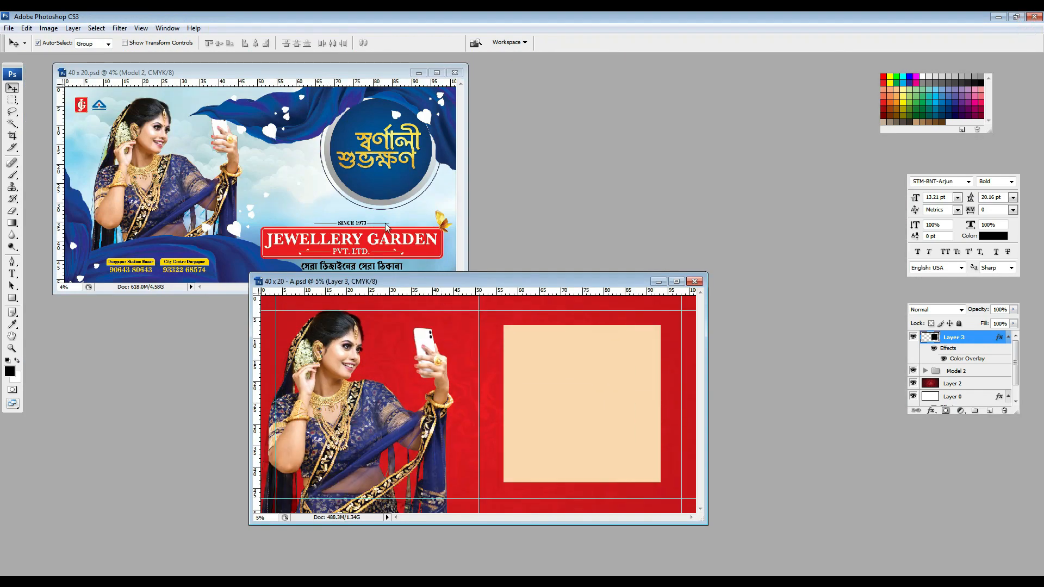
double_click(422, 279)
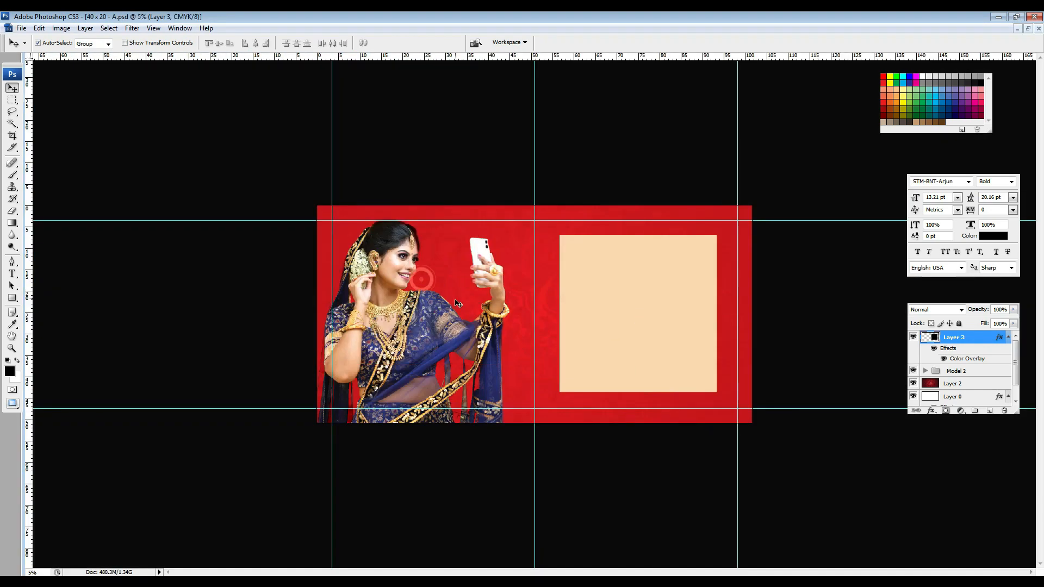
left_click(532, 299)
key("ctrl+minus")
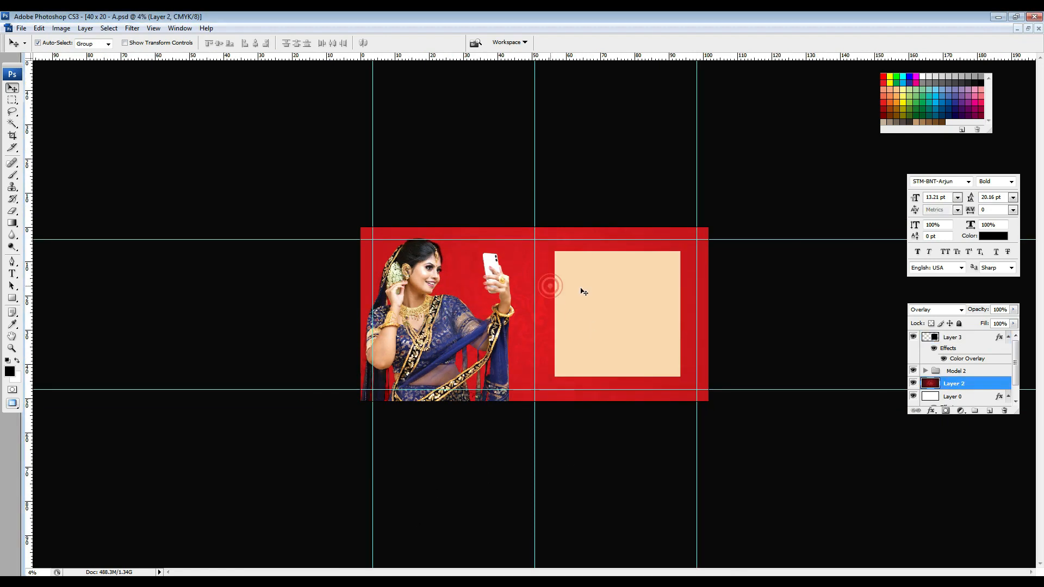
left_click(1004, 412)
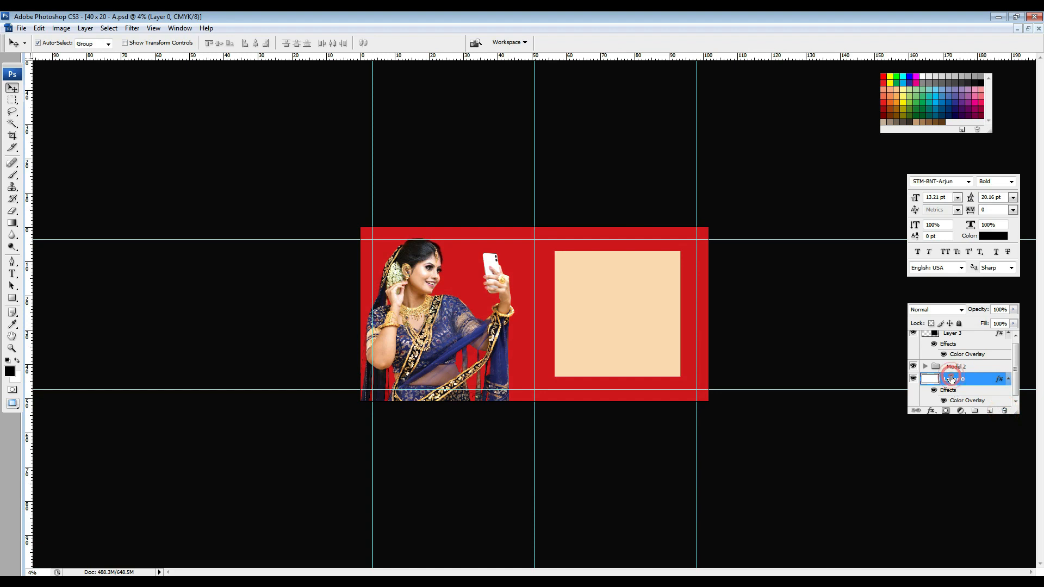
Step: Paste the dark red textured background above Layer 0 and scale it to 531% so it covers the whole banner
key("ctrl+v")
key("ctrl+t")
left_click_drag(571, 287, 758, 205)
left_click(590, 289)
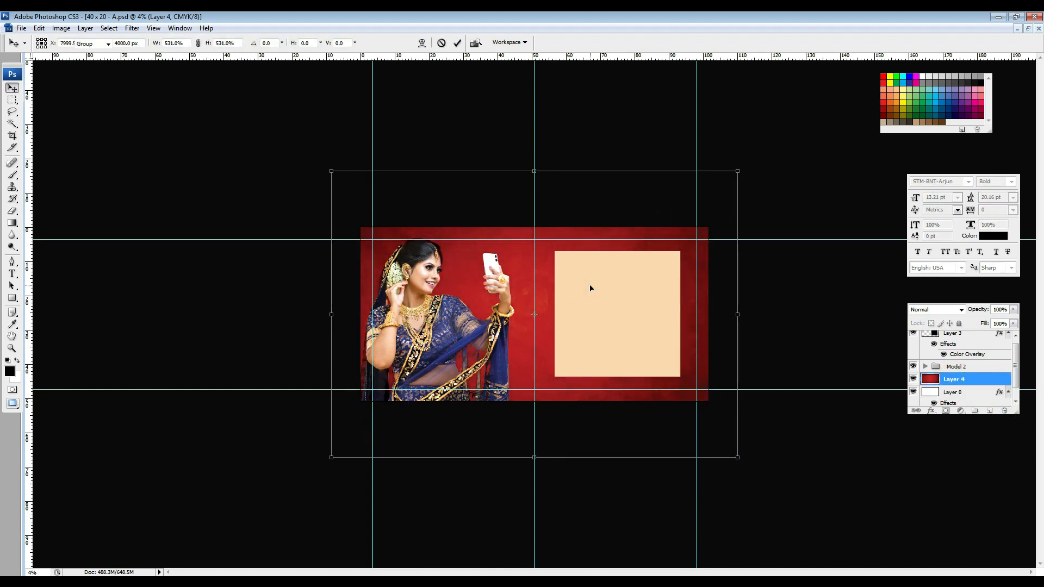
key("ctrl+plus")
key("ctrl+plus")
left_click(366, 579)
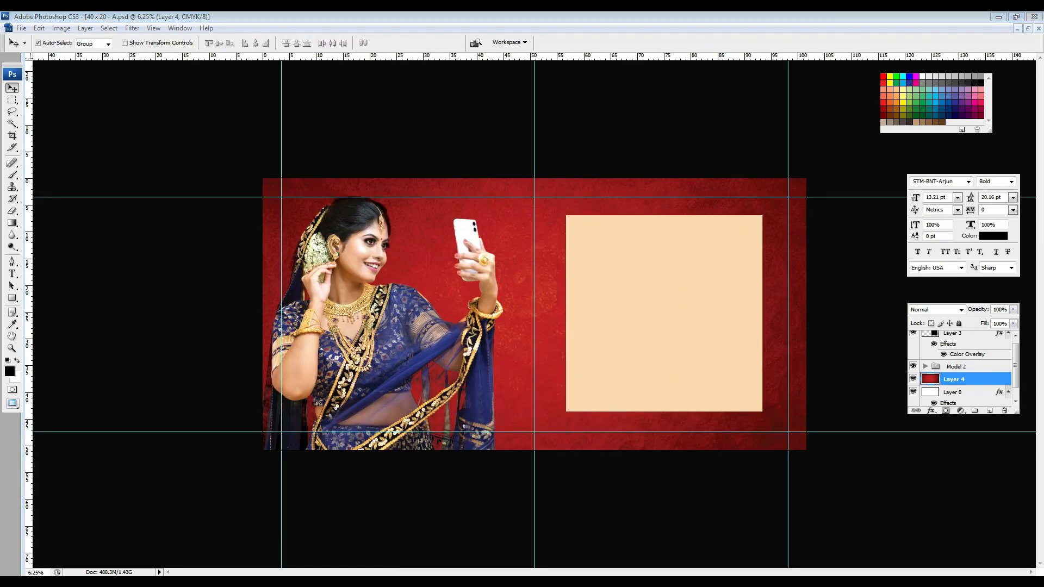
left_click(587, 499)
left_click(650, 373)
left_click(611, 297)
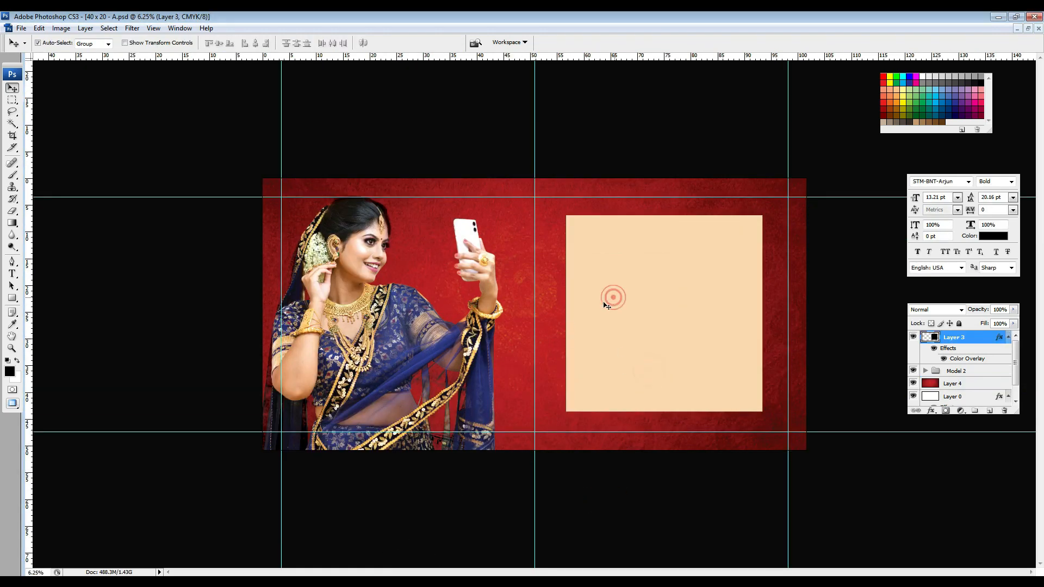
Step: Copy the Jewellery Garden logo with its "SINCE 1973" line, butterfly and Bengali tagline from 40 x 20.psd into 40 x 20 - A.psd
left_click(1028, 28)
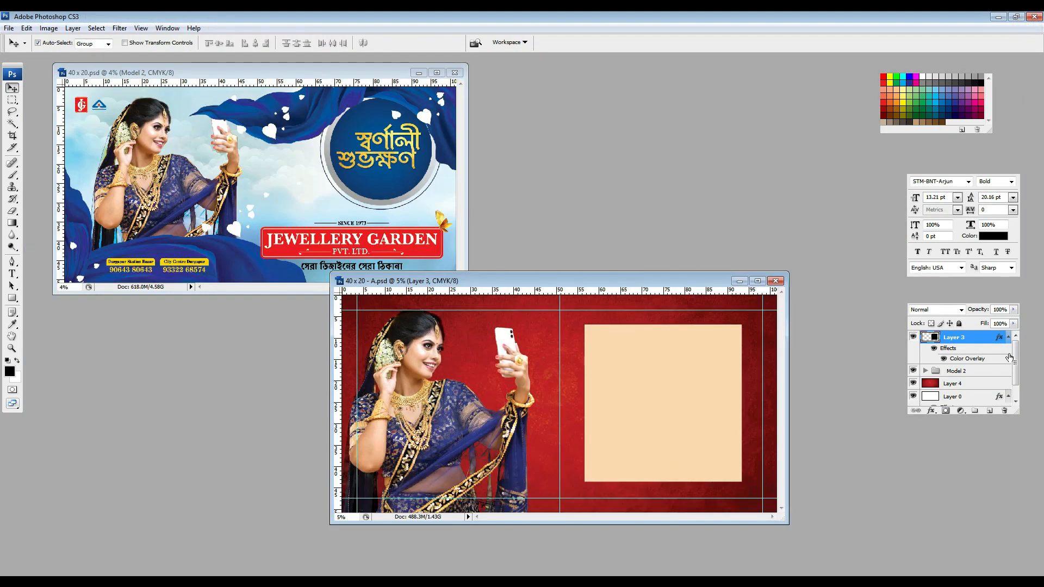
left_click(328, 223)
left_click_drag(328, 225, 407, 487)
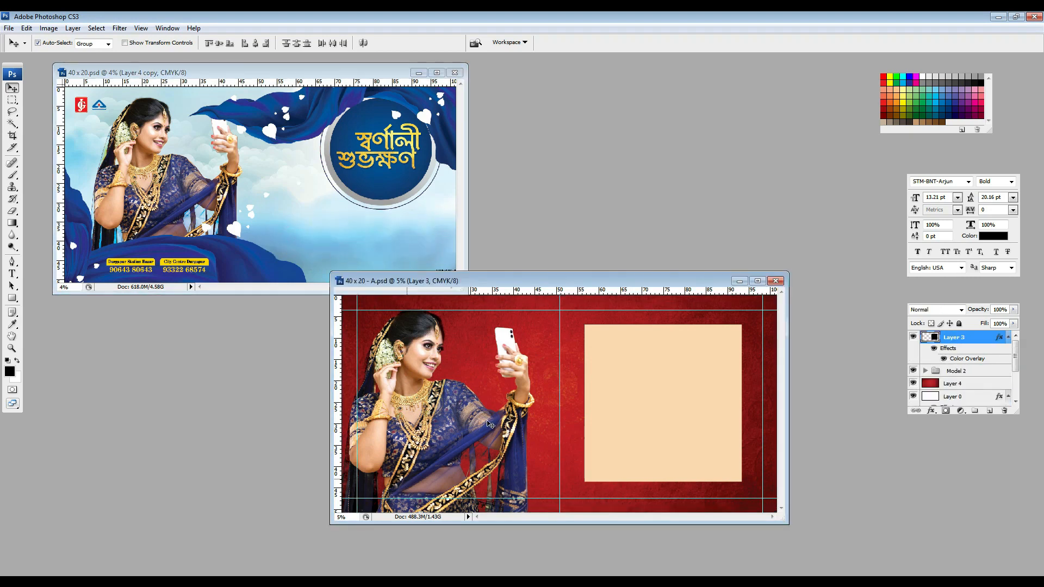
double_click(546, 281)
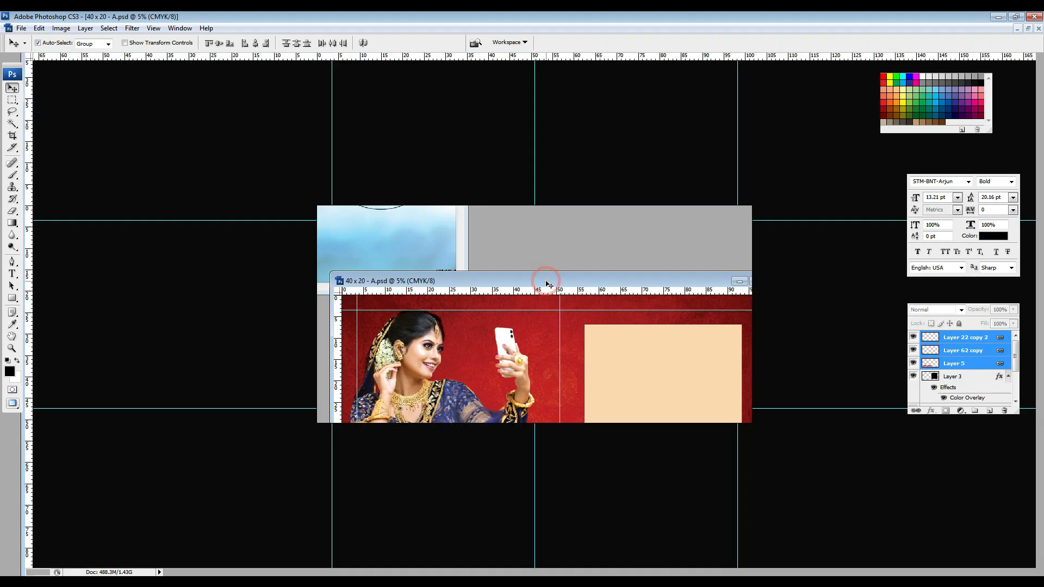
Step: Scale the Jewellery Garden logo elements to 83.8% and place them across the lower part of the banner's right half
key("ctrl+plus")
key("ctrl+t")
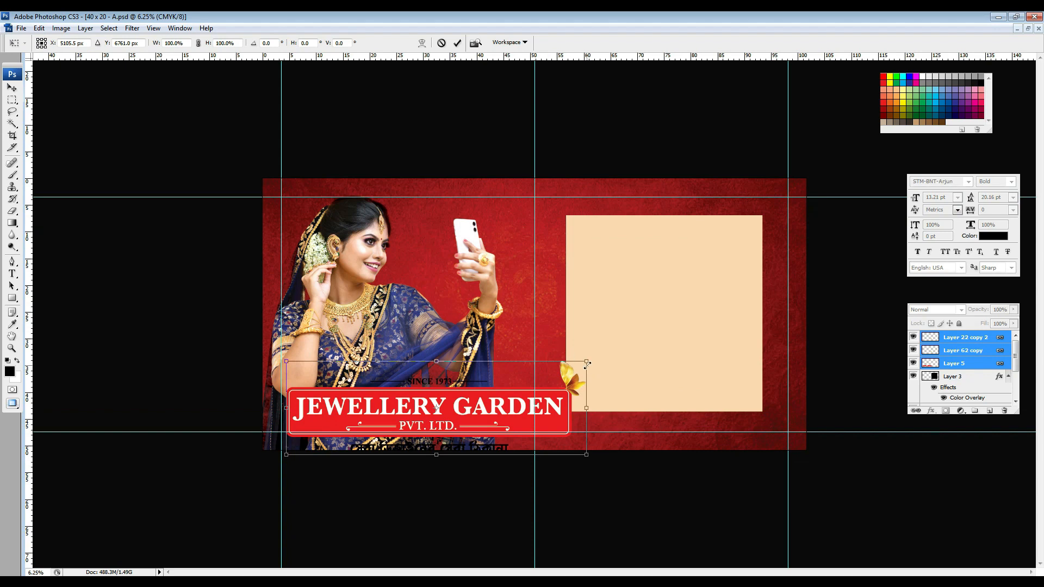
left_click_drag(587, 361, 714, 397)
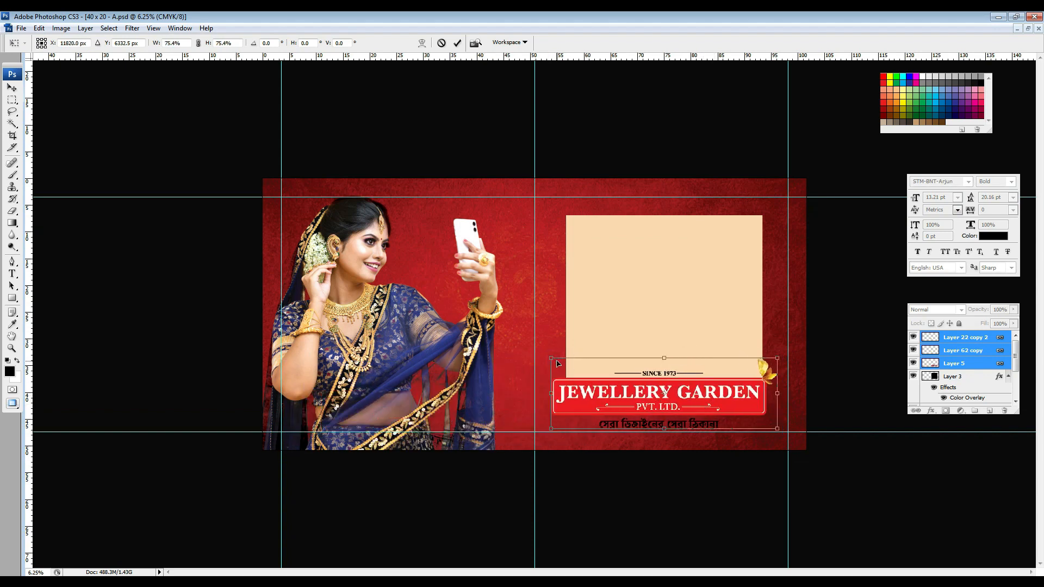
left_click_drag(553, 360, 536, 353)
double_click(574, 393)
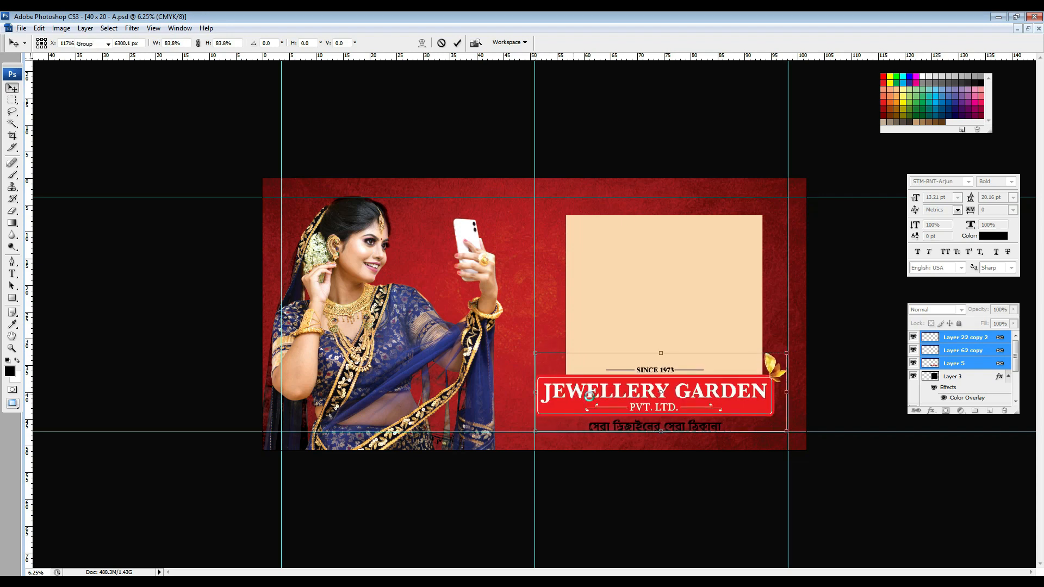
Step: Scale the peach square to 94.9% and raise it past the banner's upper edge, centred above the Jewellery Garden logo
left_click(677, 285, "ctrl")
key("ctrl+t")
left_click_drag(718, 299, 717, 283)
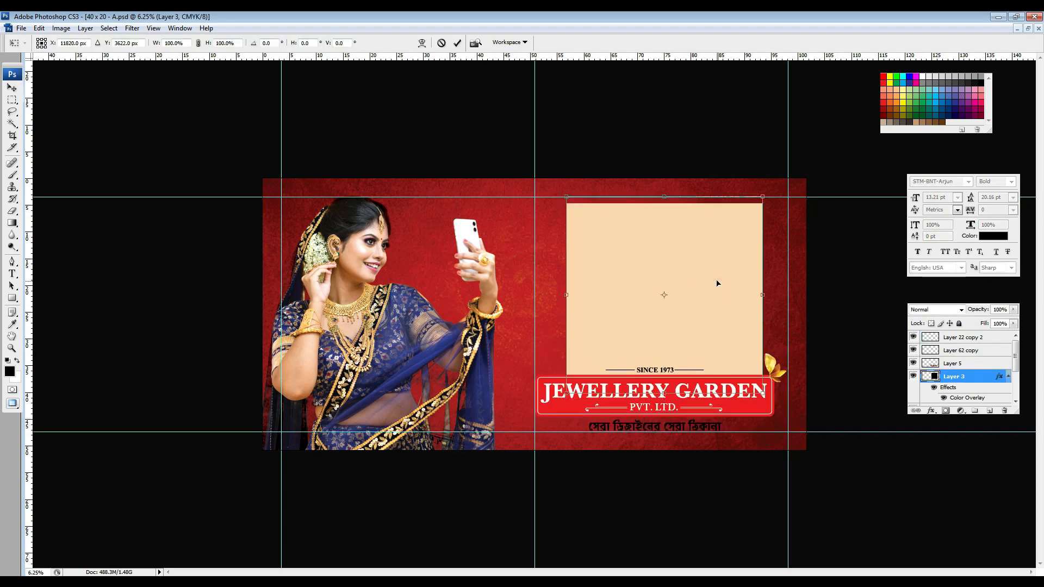
left_click_drag(762, 394, 754, 384)
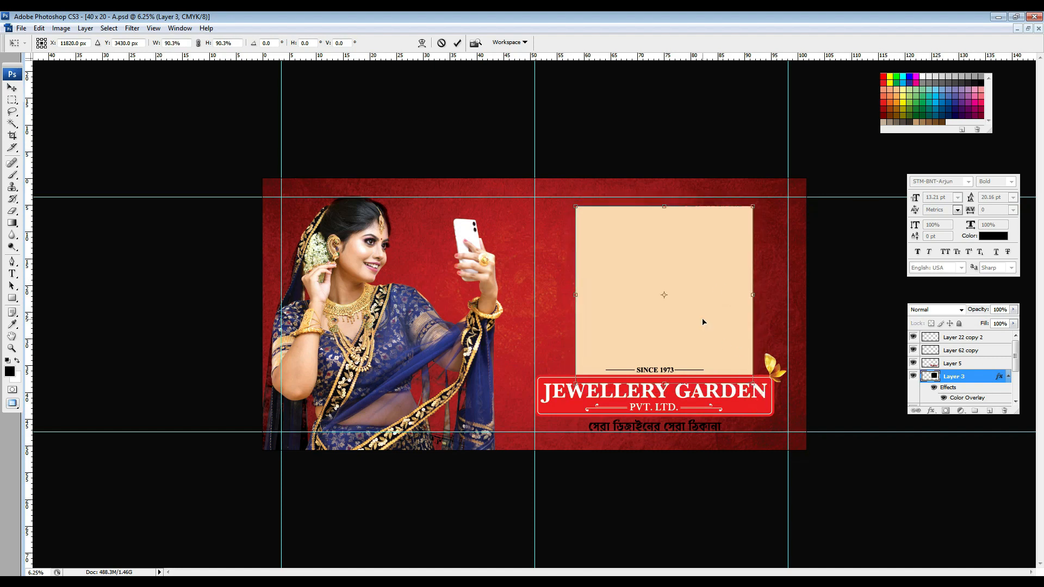
left_click_drag(703, 307, 703, 282)
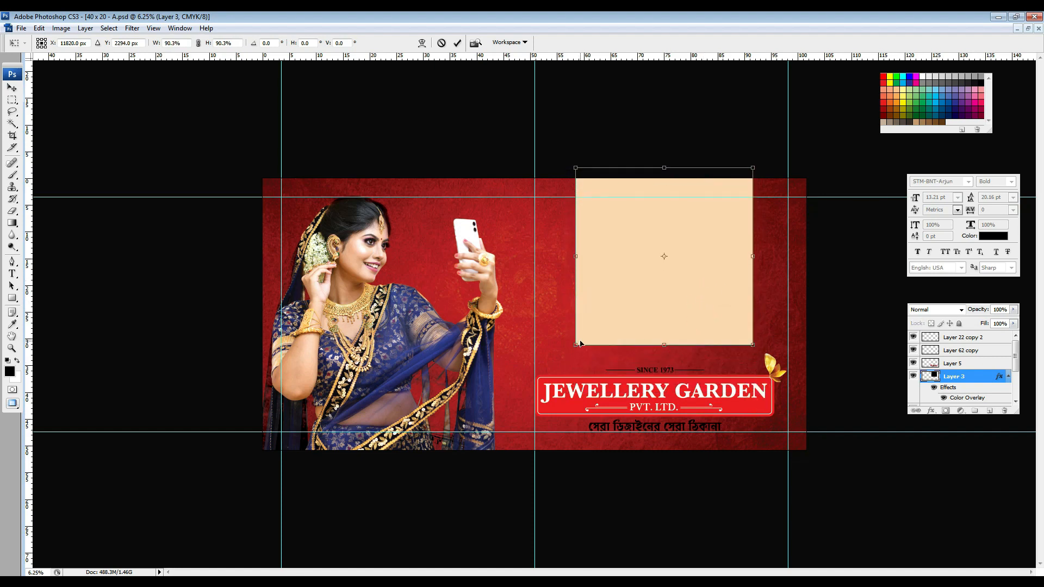
left_click_drag(580, 344, 572, 353)
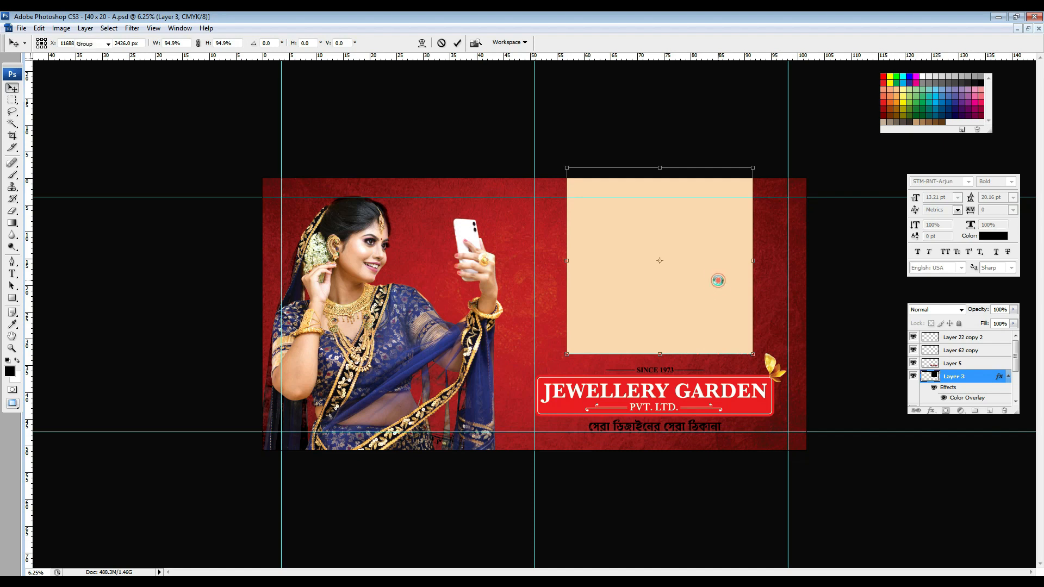
key("Return")
key("shift+Right")
key("shift+Right")
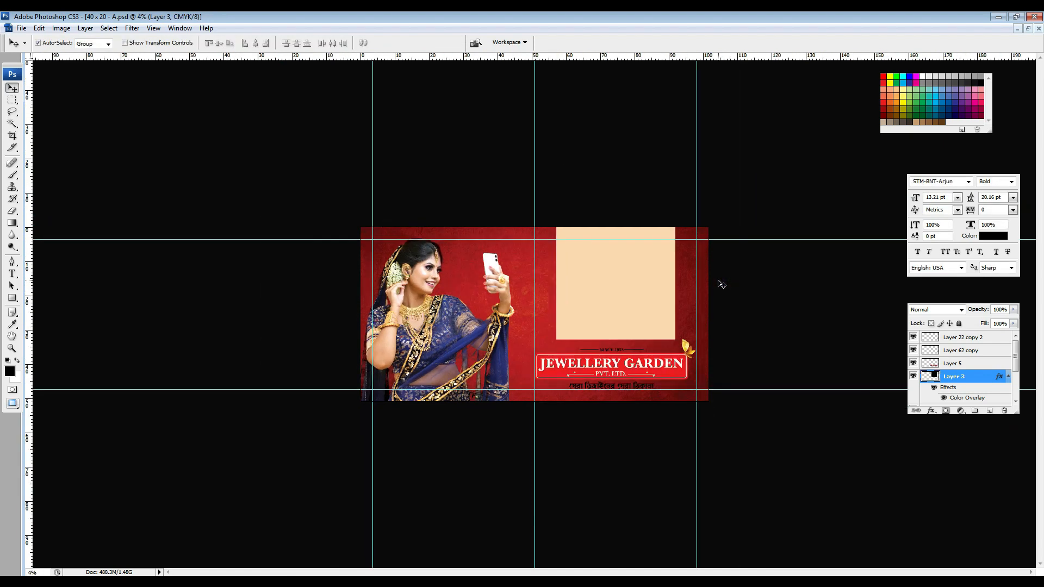
Step: Add the placeholder text "gdsgsgsgs" on the peach panel and scale it to 1425.6%
left_click(1028, 28)
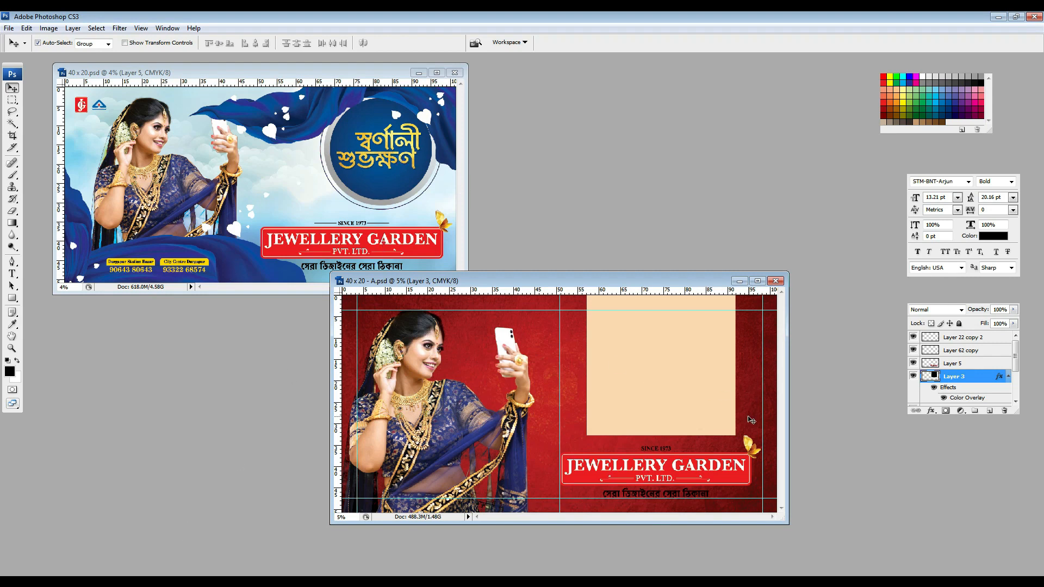
key("t")
left_click(652, 374)
type("gdsgsgsgs")
key("ctrl+t")
left_click_drag(656, 375, 688, 385)
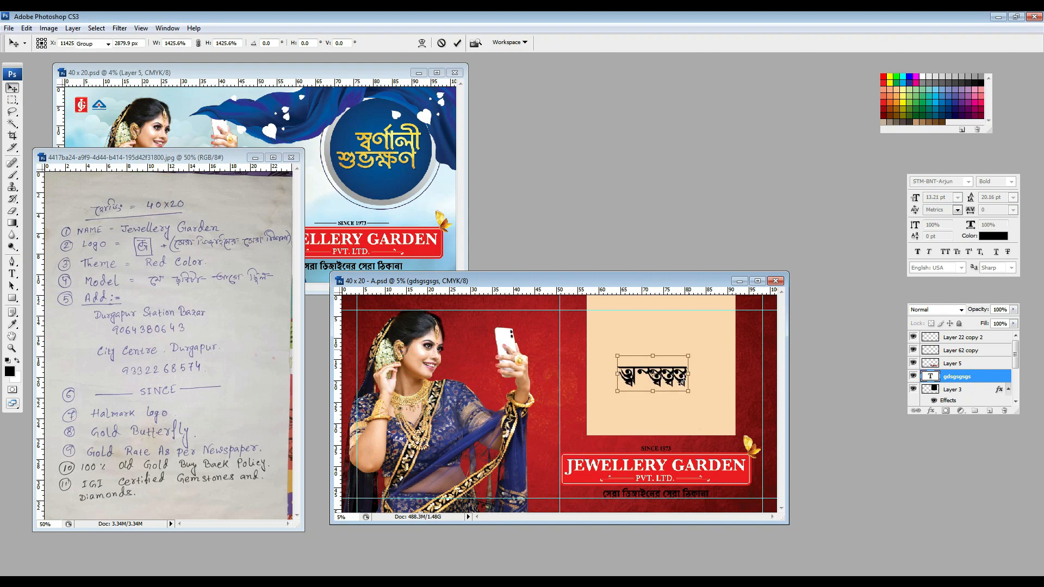
key("Return")
Step: Change the placeholder text's font to Lucida Bright Regular and replace its wording with "Gold Rate As"
key("t")
left_click(113, 43)
left_click_drag(228, 326, 228, 234)
left_click(109, 271)
left_click(680, 375)
key("ctrl+a")
type("G")
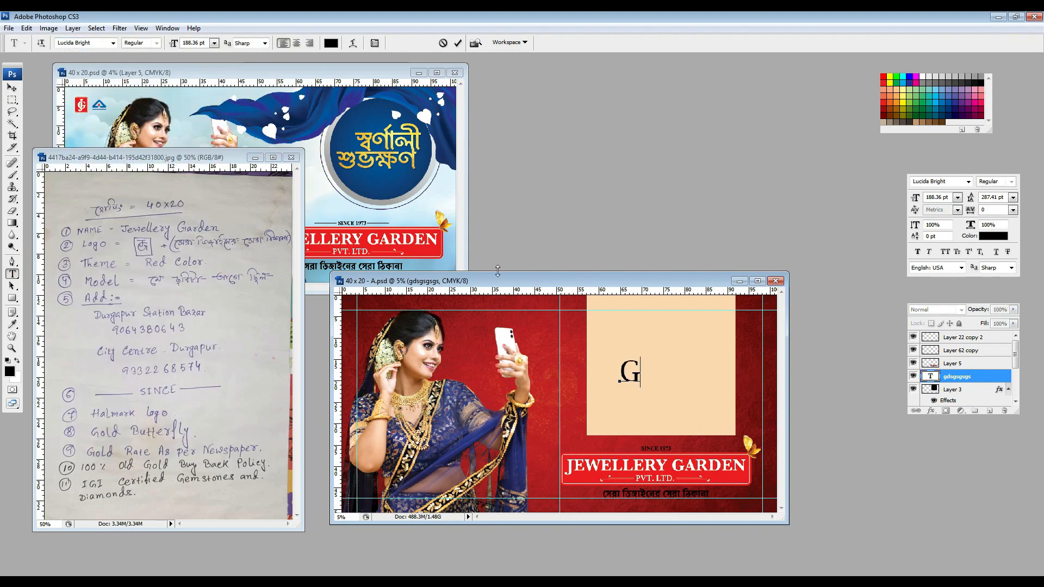
type("old Rate As")
Step: Scale the "Gold Rate As" text down to 68.76 pt and place it in the upper part of the peach panel
left_click(12, 87)
key("ctrl+t")
left_click_drag(761, 387, 793, 342)
key("Return")
Step: Complete the text as "Gold Rate as per NEWSPAPER" on two lines with 78.91 pt leading
type("te as per NEWSPAPER")
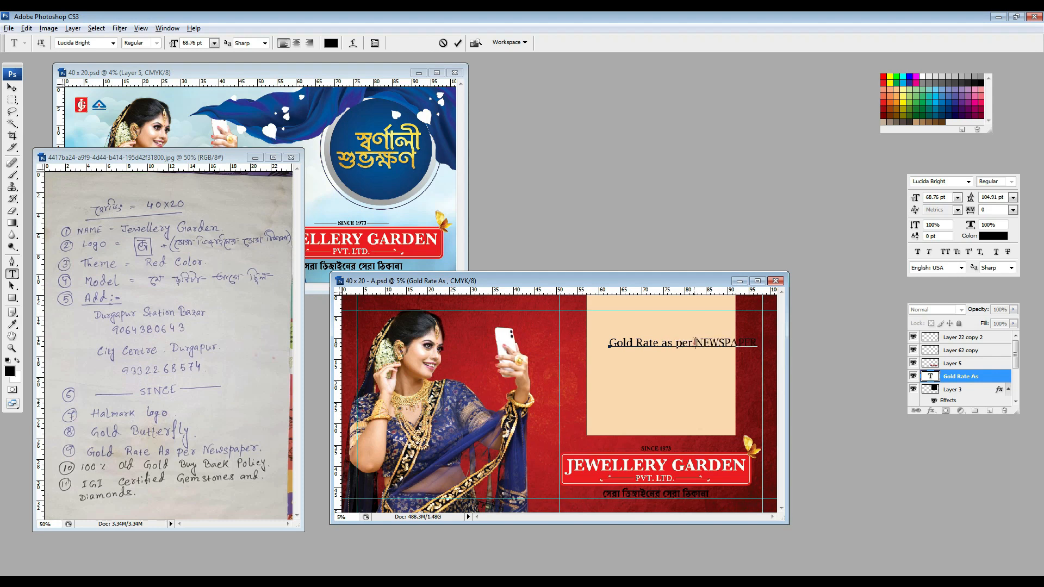
key("Return")
key("ctrl+a")
Step: Duplicate the Gold Rate text below itself and change the copy's wording to "100% old Gold Buy Back Policy"
left_click(12, 88)
left_click_drag(653, 344, 653, 379)
left_click(12, 274)
left_click(671, 382)
key("ctrl+a")
type("100% ")
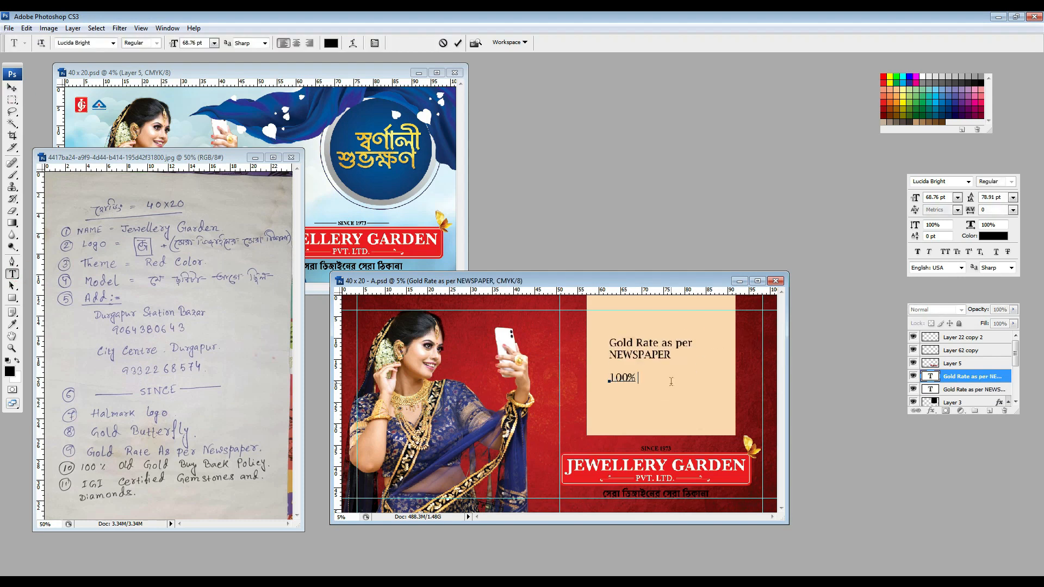
type("old Gold Buy Back Pol")
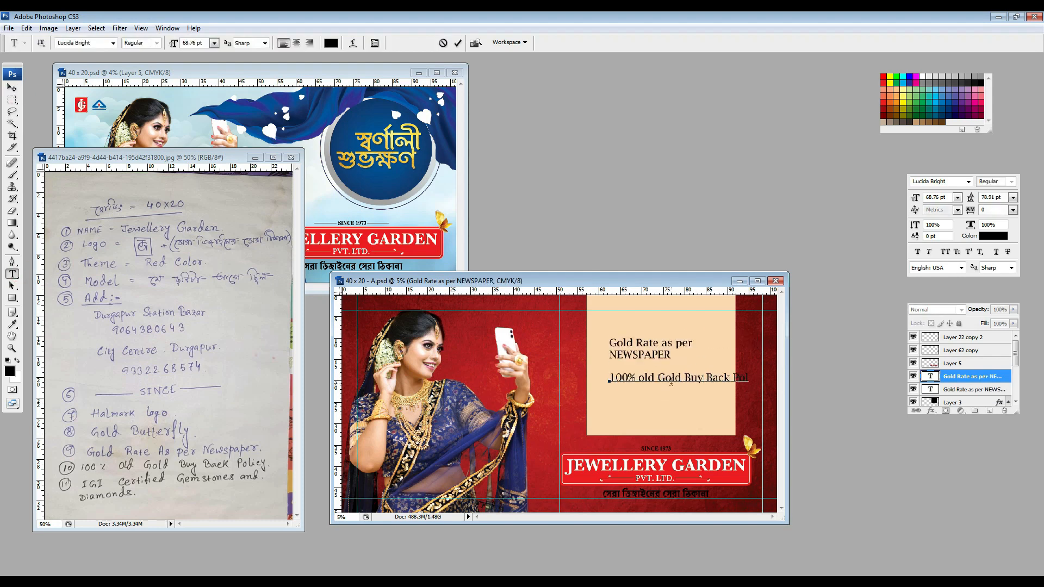
type("icy")
Step: Duplicate the buy-back text below itself and change the copy to "I.G.I. Certified Gemstones and Diamonds" on two lines
left_click(12, 87)
left_click_drag(653, 379, 652, 405)
left_click(12, 274)
left_click(658, 406)
key("ctrl+a")
type("I")
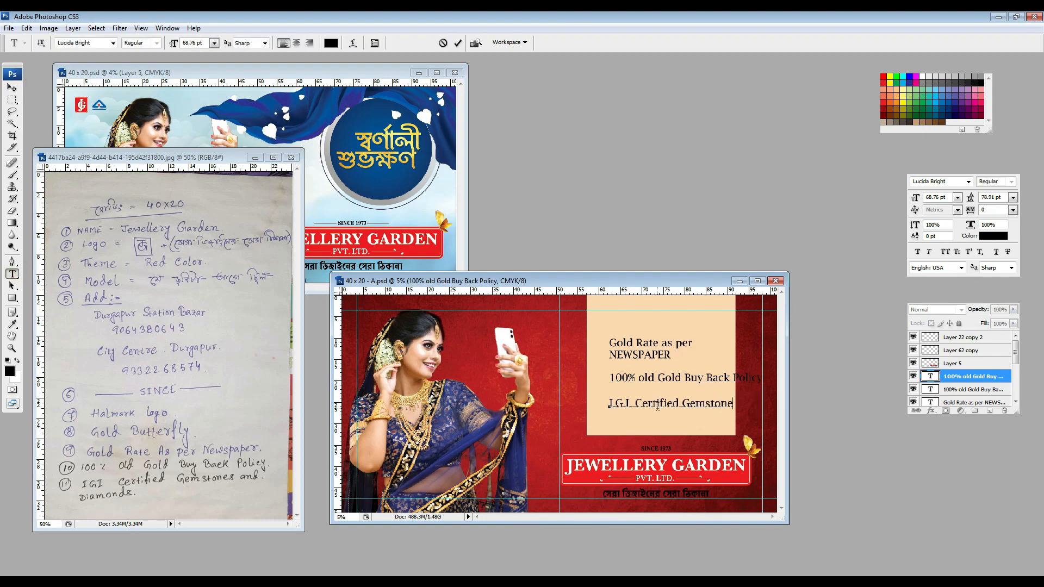
left_click(11, 87)
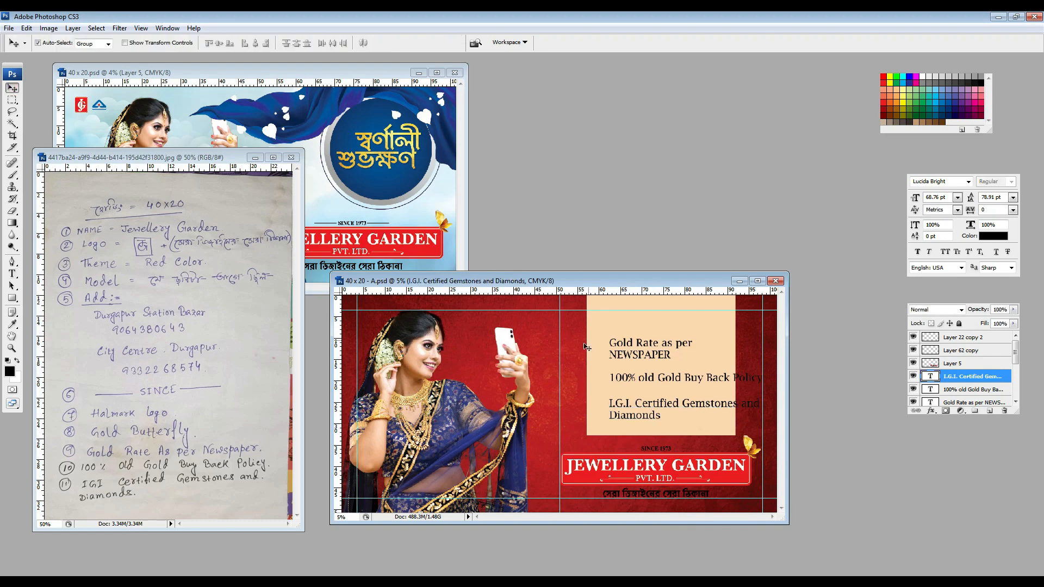
Step: Move the Gold Rate text aside over the model and shift the "100% old Gold Buy Back Policy" text up the peach panel
key("f")
scroll(647, 277, "up", 3)
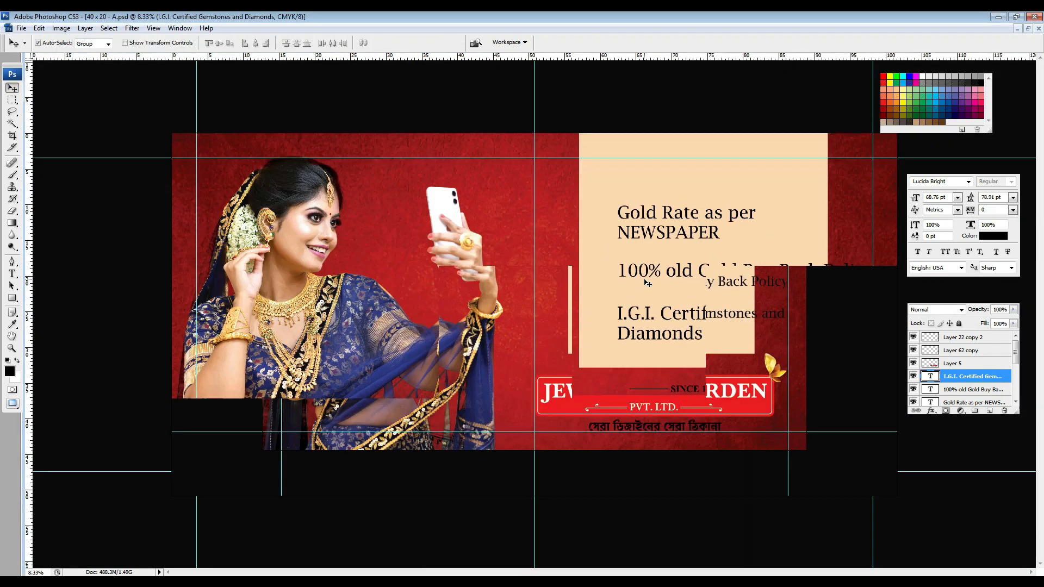
left_click_drag(658, 182, 343, 259)
left_click_drag(663, 268, 632, 198)
Step: Break the buy-back text into two lines, "100% old Gold" and "Buy Back Policy"
key("t")
left_click(778, 200)
scroll(778, 207, "down", 1)
left_click_drag(855, 225, 726, 227)
left_click(729, 228)
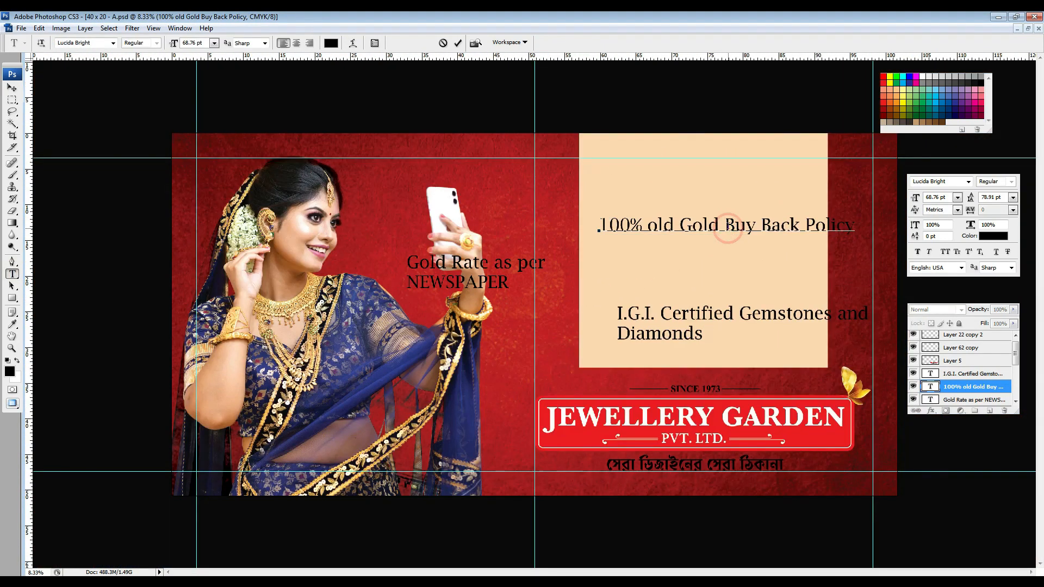
key("Return")
key("ctrl+a")
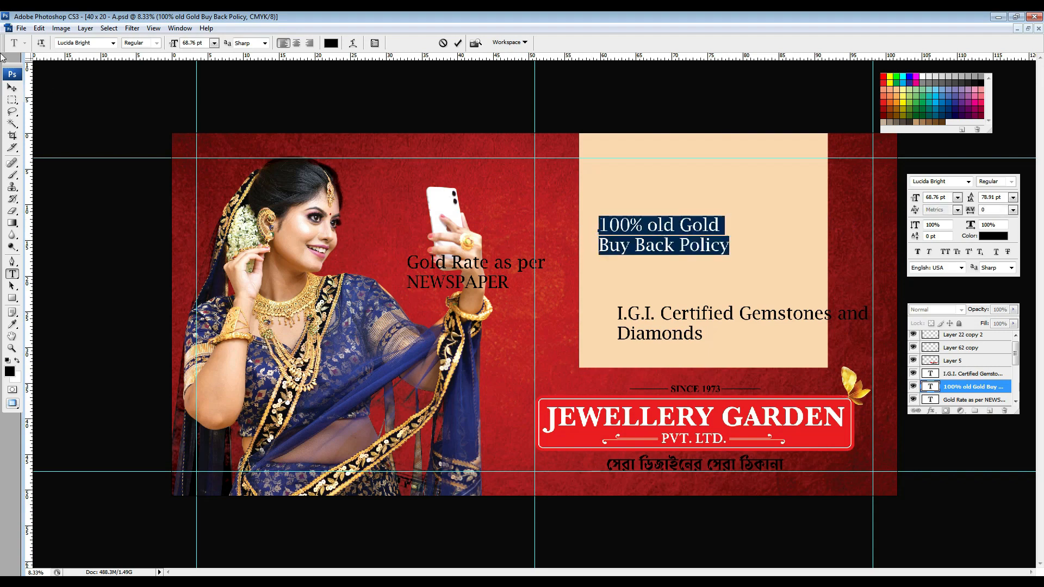
left_click(664, 204)
Step: Enlarge "100%" in the buy-back text to 132.76 pt
left_click_drag(600, 225, 647, 225)
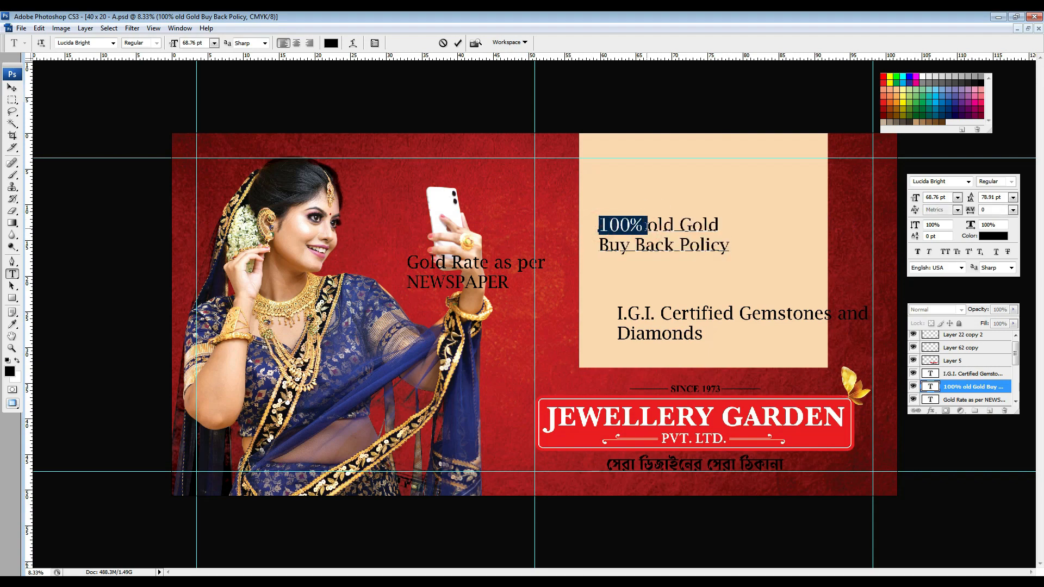
key("ctrl+shift+period")
key("ctrl+shift+period")
key("ctrl+shift+period")
key("ctrl+shift+period")
key("ctrl+shift+period")
key("ctrl+shift+period")
key("ctrl+shift+period")
key("ctrl+shift+period")
key("ctrl+shift+period")
key("ctrl+shift+period")
key("ctrl+shift+period")
key("ctrl+shift+period")
key("ctrl+shift+period")
key("ctrl+shift+period")
key("ctrl+shift+period")
key("ctrl+shift+period")
key("ctrl+shift+period")
key("ctrl+shift+period")
key("ctrl+shift+period")
key("ctrl+shift+period")
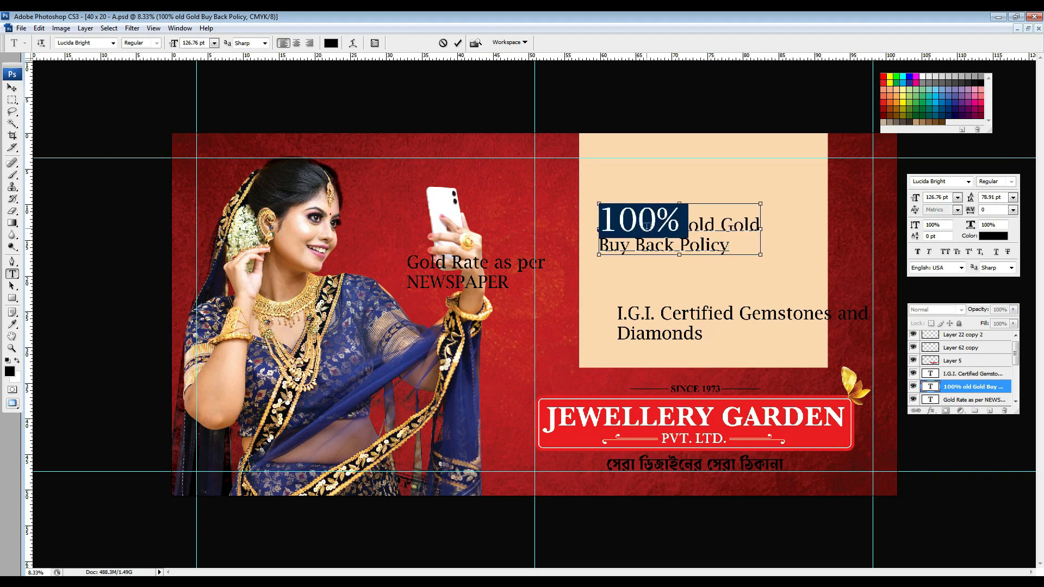
key("ctrl+shift+period")
key("ctrl+shift+period")
key("ctrl+shift+period")
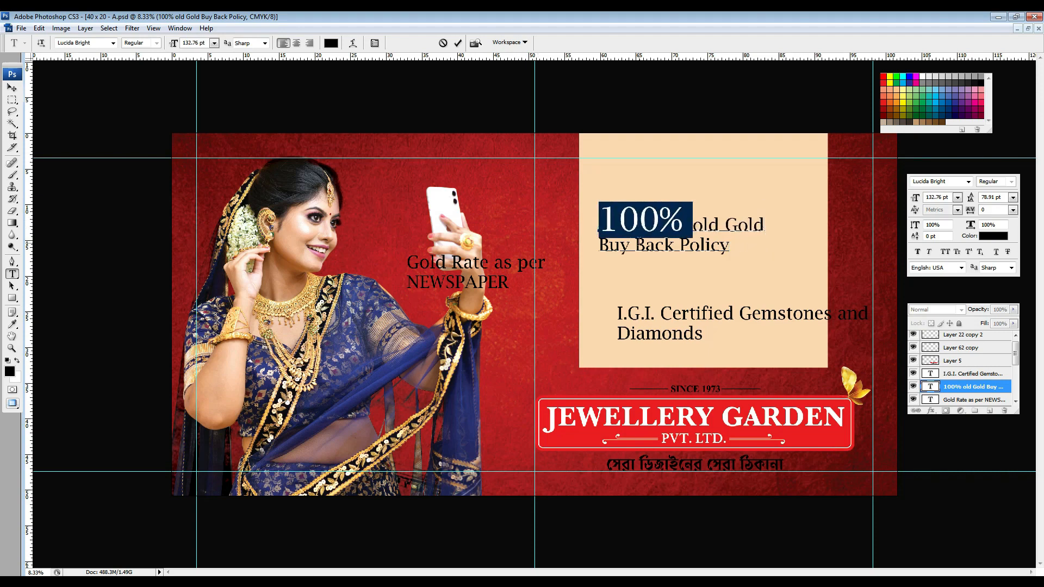
Step: Set the tracking of "Buy Back Policy" to 140 so it matches the width of the line above
left_click_drag(599, 245, 751, 246)
key("alt+Right")
key("alt+Right")
key("alt+Right")
key("alt+Right")
key("alt+Right")
key("alt+Right")
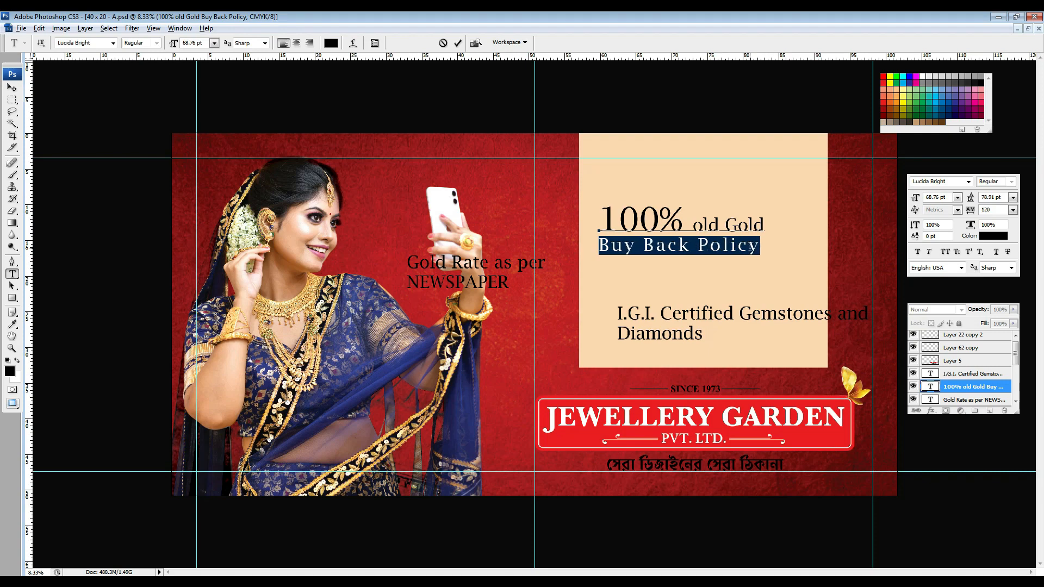
key("alt+Right")
key("alt+Right")
left_click(12, 88)
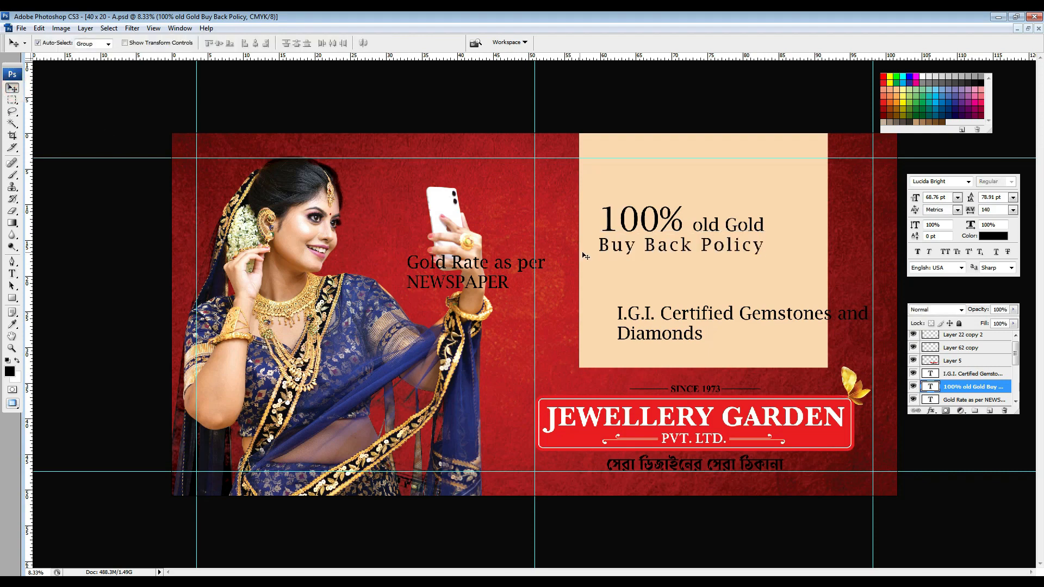
Step: Set "old Gold" in all caps and enlarge the word "GOLD" to nearly the height of "100%"
left_click(12, 274)
left_click_drag(694, 226, 781, 226)
left_click(947, 252)
key("ctrl+shift+period")
key("ctrl+shift+period")
key("ctrl+shift+period")
key("ctrl+shift+period")
key("ctrl+shift+period")
key("ctrl+shift+period")
key("ctrl+shift+period")
key("ctrl+shift+period")
key("ctrl+shift+period")
key("ctrl+shift+period")
key("ctrl+shift+period")
key("ctrl+shift+period")
key("ctrl+shift+period")
key("ctrl+shift+period")
key("ctrl+shift+period")
key("ctrl+shift+period")
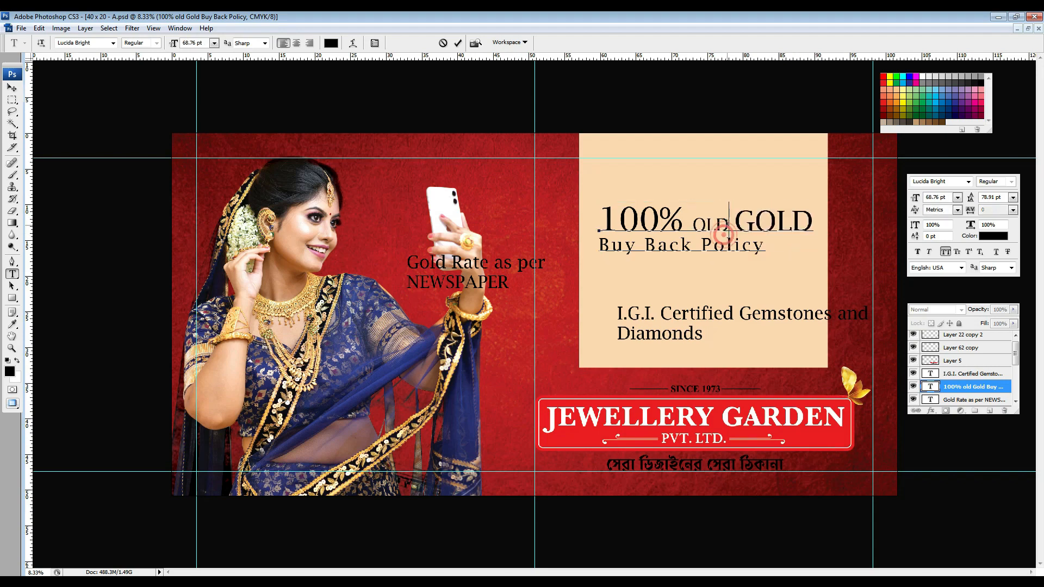
Step: Turn off all caps for the word "old" and set the tracking of "Buy Back Policy" to 300
double_click(710, 224)
left_click(946, 252)
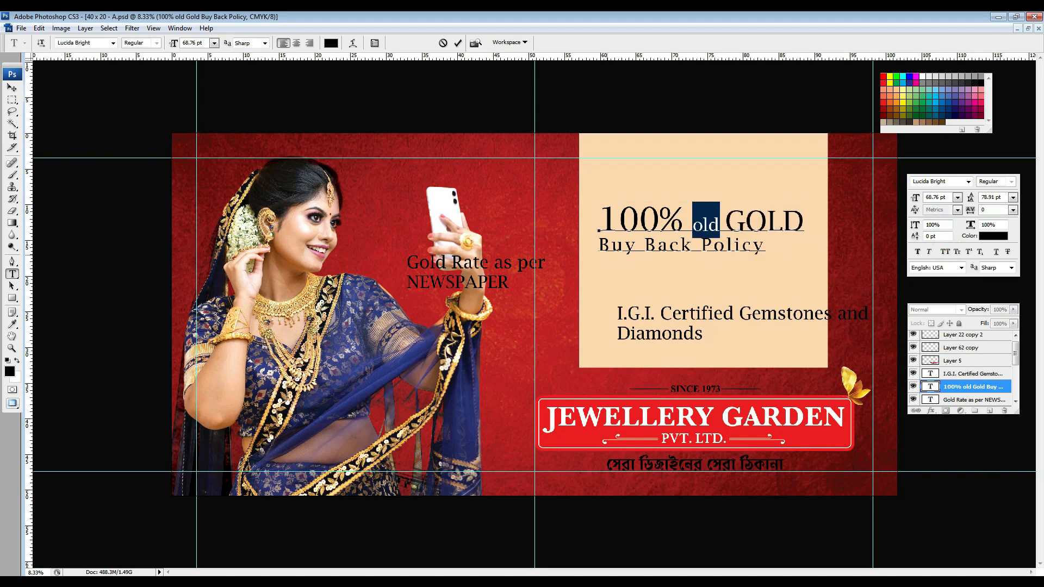
left_click(602, 245)
left_click_drag(601, 246, 811, 261)
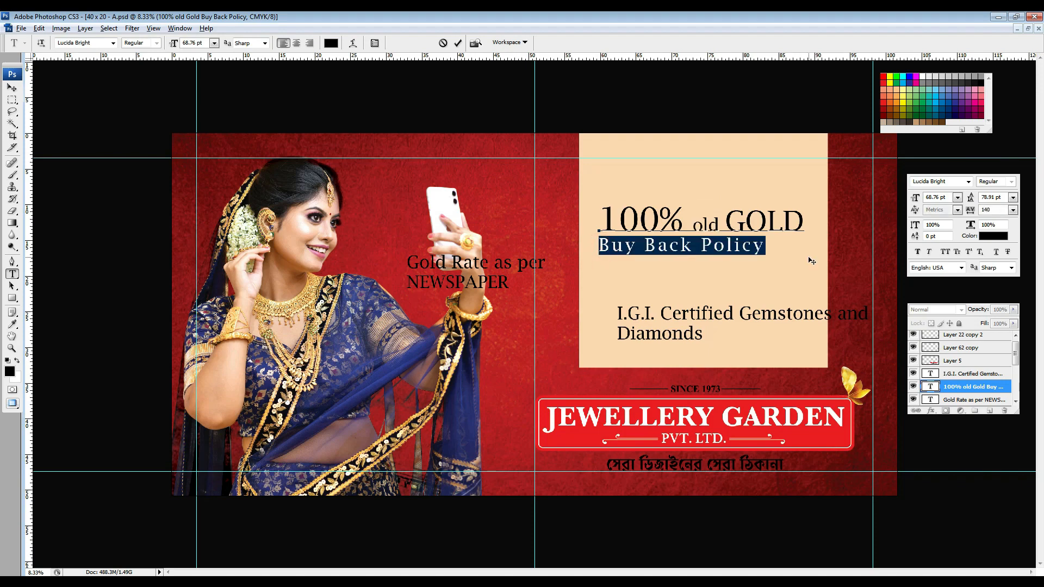
key("alt+Right")
key("alt+Right")
key("alt+Right")
key("alt+Right")
key("alt+Right")
key("alt+Right")
key("alt+Right")
key("alt+Right")
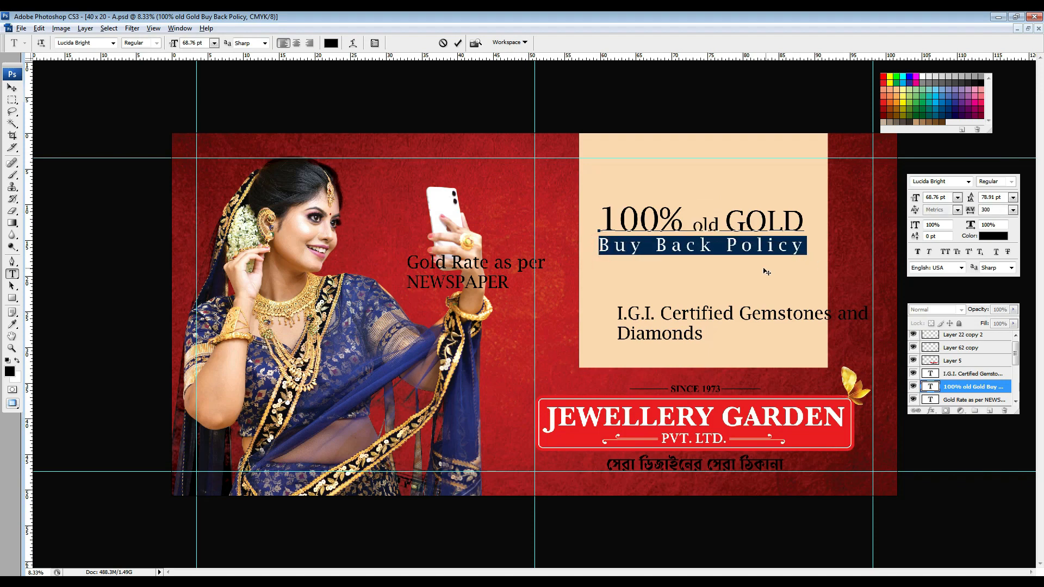
left_click(12, 88)
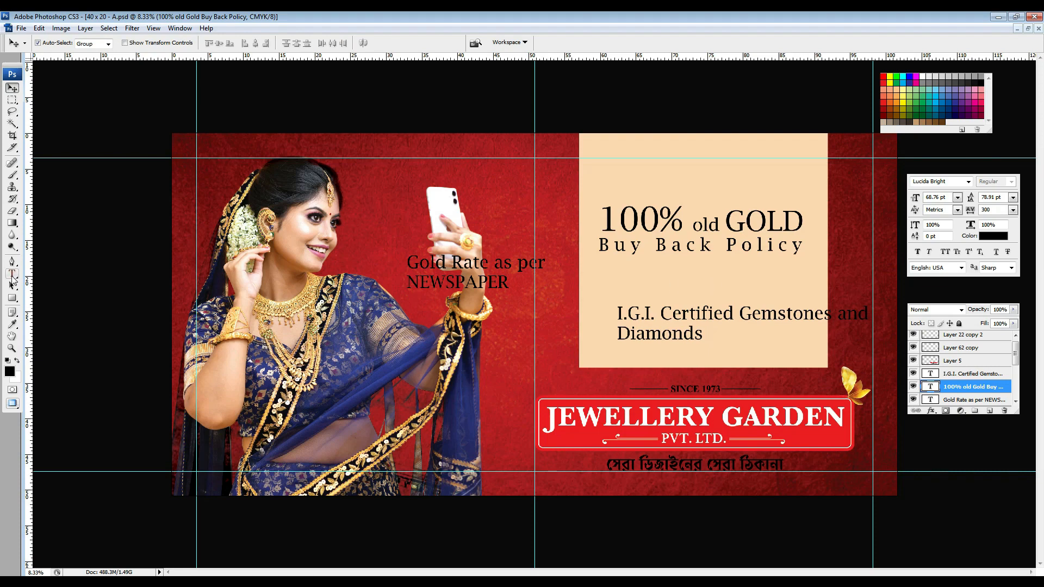
Step: Centre-align the buy-back text, reposition it on the peach panel and set the tracking of "Buy Back Policy" to 220
left_click(12, 275)
left_click_drag(600, 246, 834, 252)
key("ctrl+a")
key("ctrl+shift+c")
left_click_drag(675, 302, 761, 294)
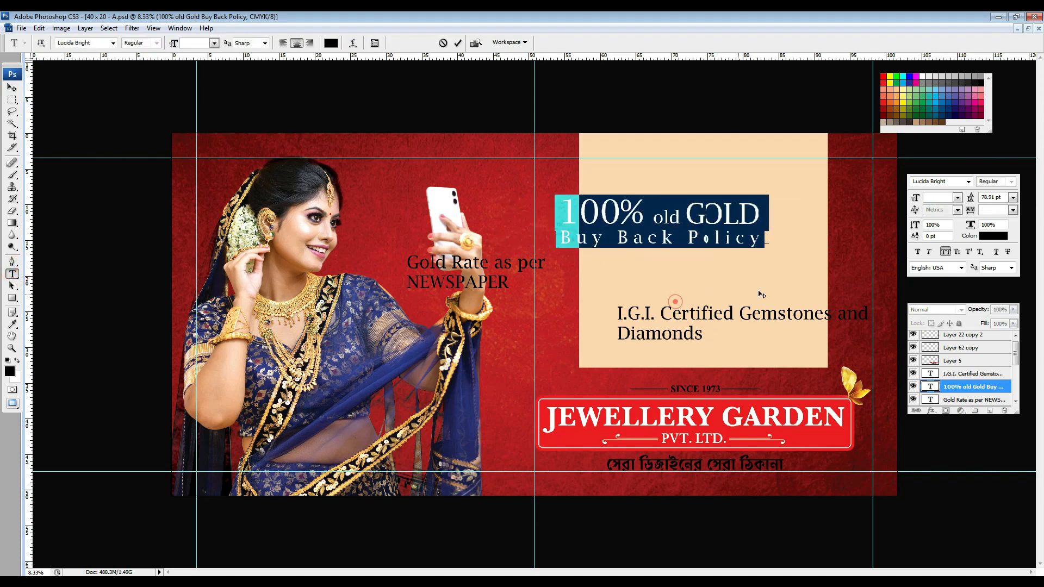
left_click_drag(593, 234, 809, 237)
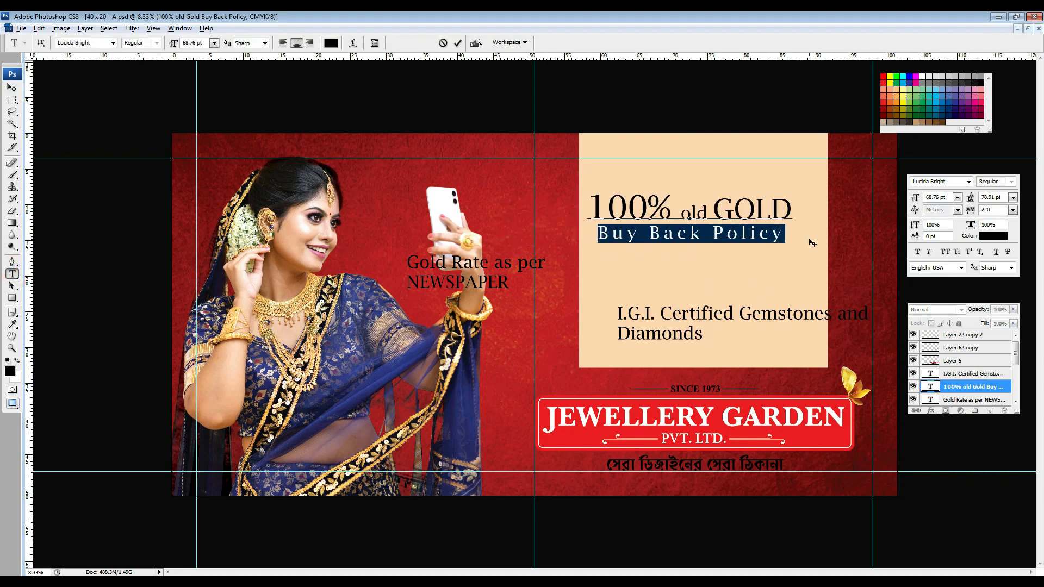
left_click(12, 90)
Step: On a new layer, draw a filled black rectangle over the "Buy Back Policy" line, as wide as the line above
key("ctrl+plus")
left_click_drag(692, 294, 469, 401)
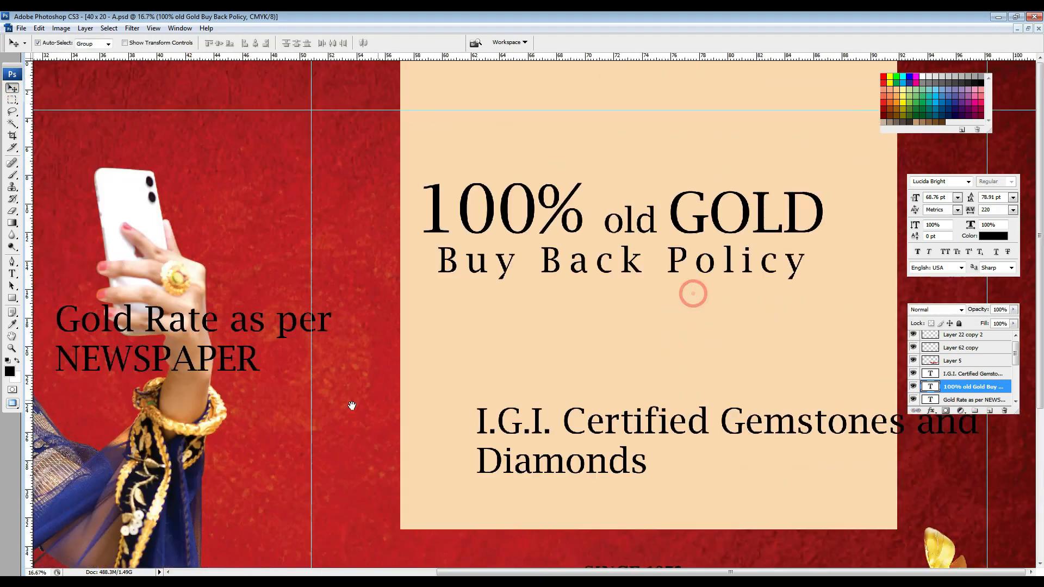
key("ctrl+plus")
left_click_drag(590, 366, 372, 442)
left_click(990, 411)
left_click(12, 298)
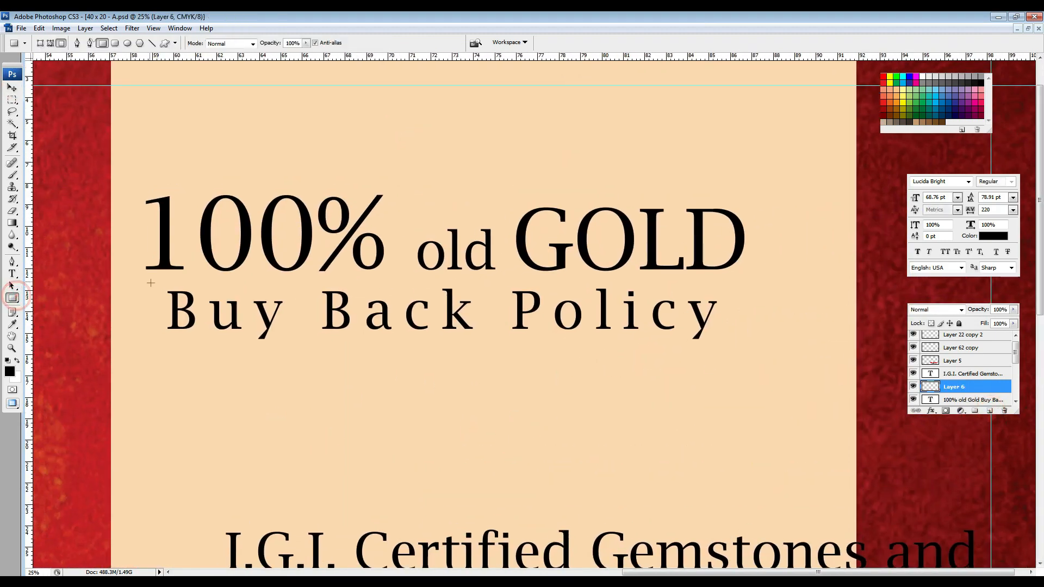
left_click_drag(143, 279, 743, 351)
Step: Colour the buy-back text white and bring it in front of the black rectangle
left_click(12, 88)
left_click(270, 235)
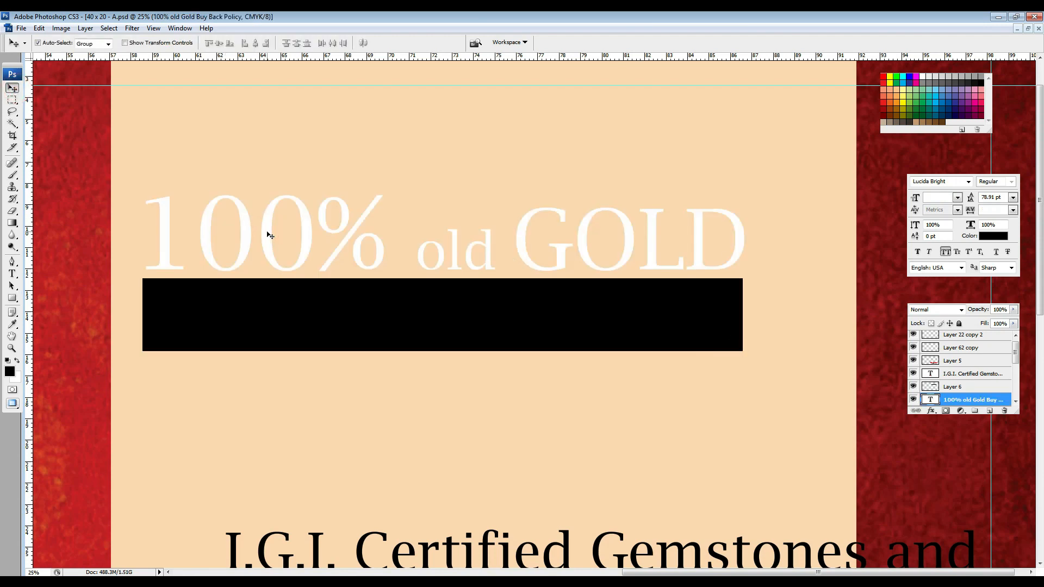
key("ctrl+bracketright")
key("alt+bracketleft")
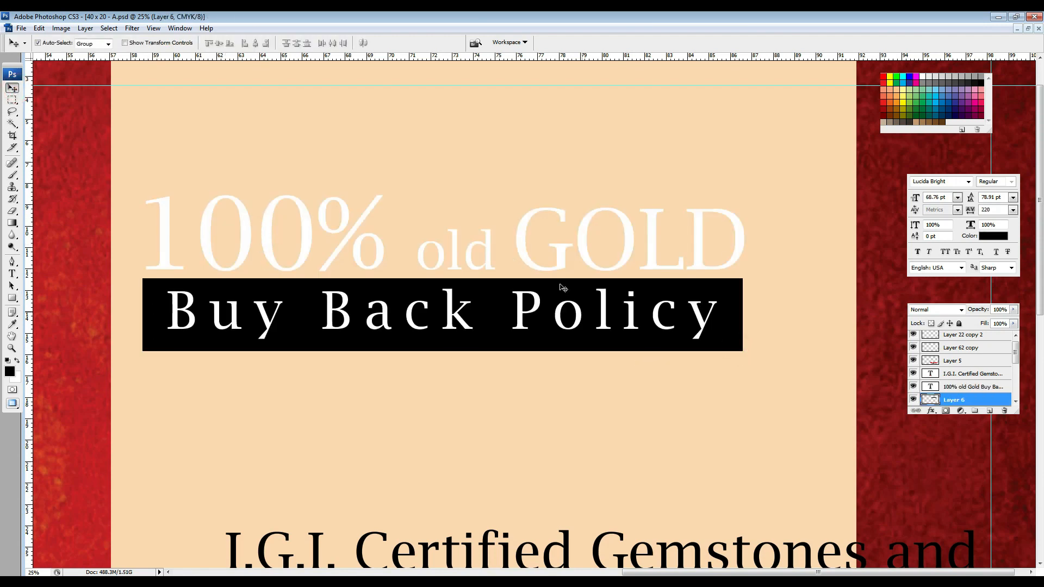
Step: Reduce the black bar's height to about 87% and nudge it to fit behind "Buy Back Policy"
key("ctrl+t")
left_click_drag(443, 351, 444, 342)
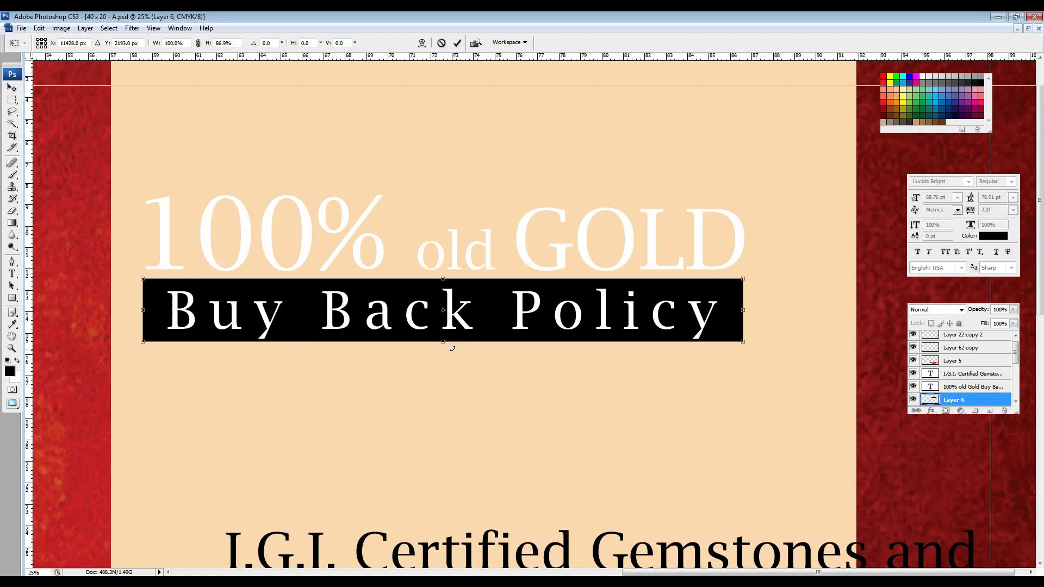
left_click_drag(534, 316, 534, 319)
key("Return")
Step: Apply a red Color Overlay to the bar behind "Buy Back Policy"
scroll(979, 435, "down", 1)
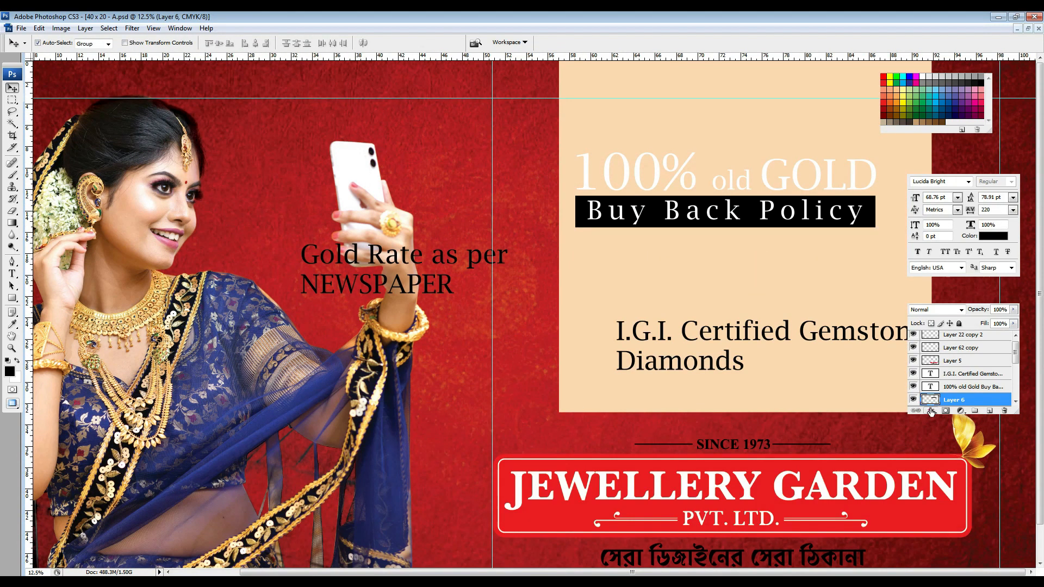
left_click(931, 412)
left_click(984, 515)
left_click(321, 28)
Step: Reduce the "%" sign in the buy-back text to 82.76 pt
left_click(13, 274)
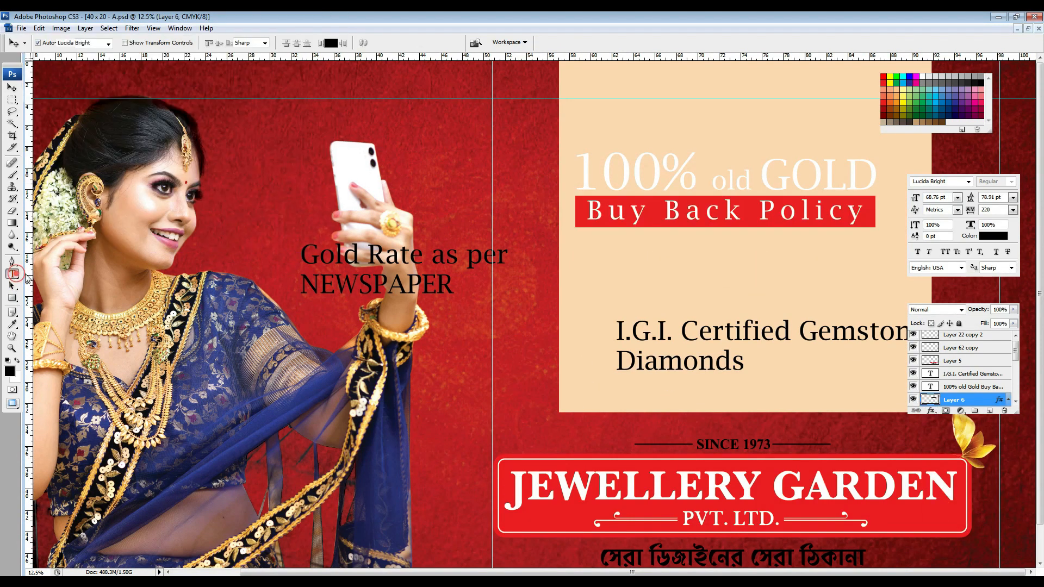
left_click_drag(582, 175, 689, 179)
left_click(671, 181)
key("ctrl+shift+comma")
key("ctrl+shift+comma")
key("ctrl+shift+comma")
key("ctrl+shift+comma")
key("ctrl+shift+comma")
key("ctrl+shift+comma")
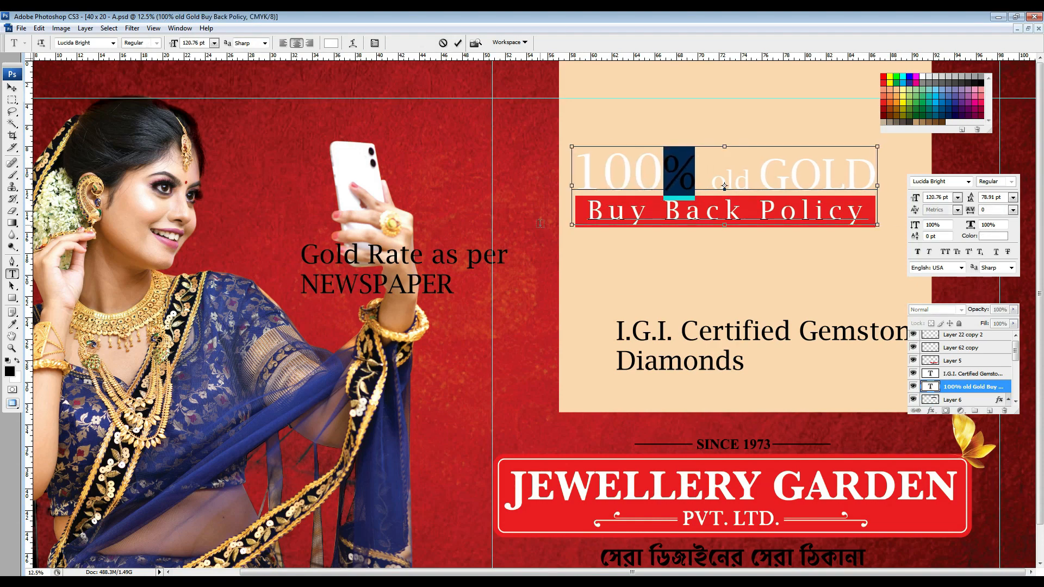
key("ctrl+shift+comma")
key("ctrl+shift+comma")
key("ctrl+shift+comma")
key("ctrl+shift+comma")
key("ctrl+shift+comma")
key("ctrl+shift+comma")
key("ctrl+shift+comma")
key("ctrl+shift+comma")
key("ctrl+shift+comma")
key("ctrl+shift+comma")
key("ctrl+shift+comma")
key("ctrl+shift+comma")
key("ctrl+shift+comma")
key("ctrl+shift+comma")
key("ctrl+shift+comma")
key("ctrl+shift+comma")
key("ctrl+shift+comma")
key("ctrl+shift+comma")
key("ctrl+shift+comma")
Step: Apply faux bold to "100%" in the buy-back text
left_click_drag(577, 174, 685, 179)
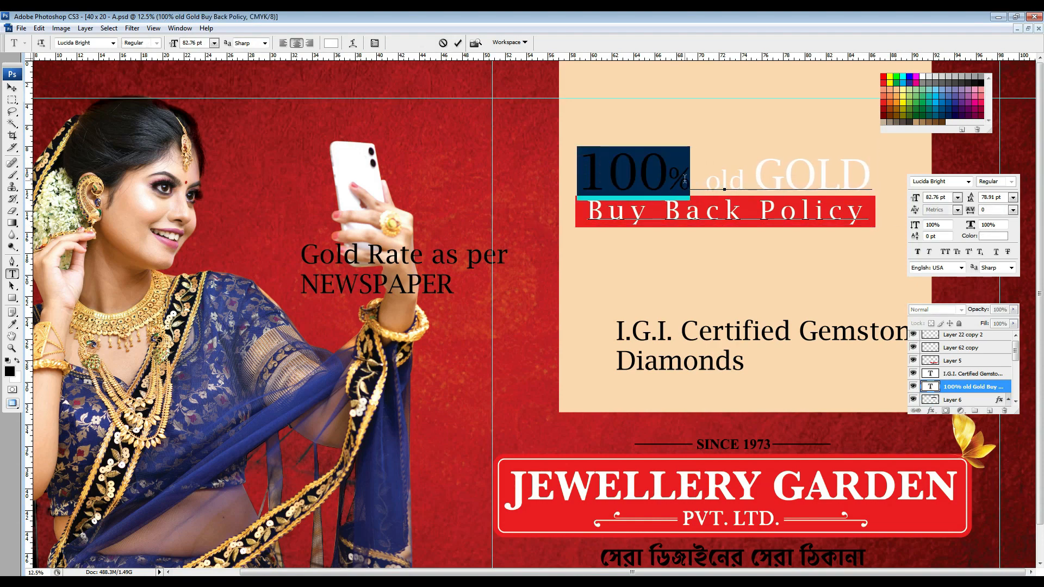
left_click(918, 252)
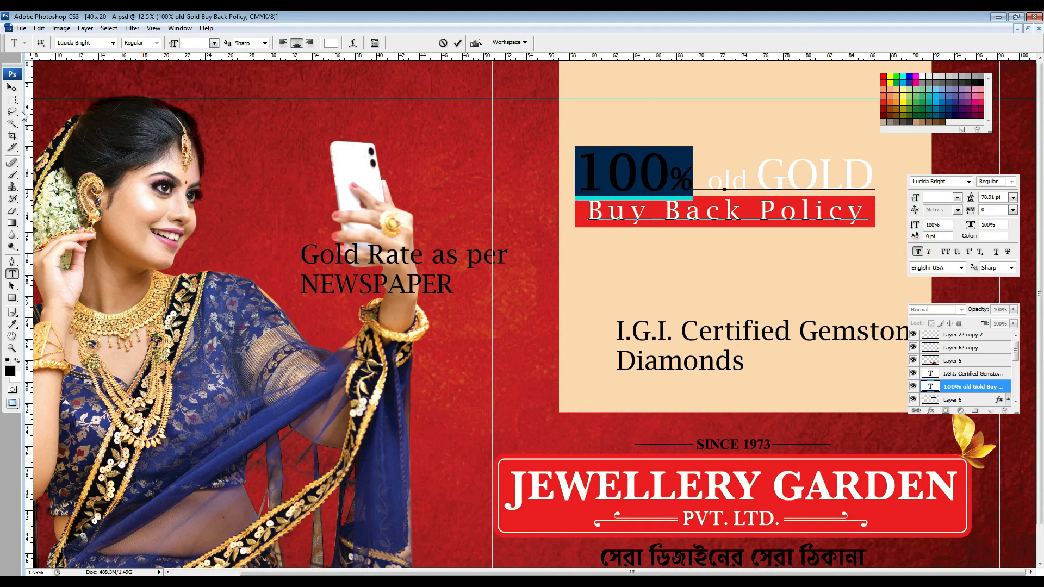
left_click(11, 87)
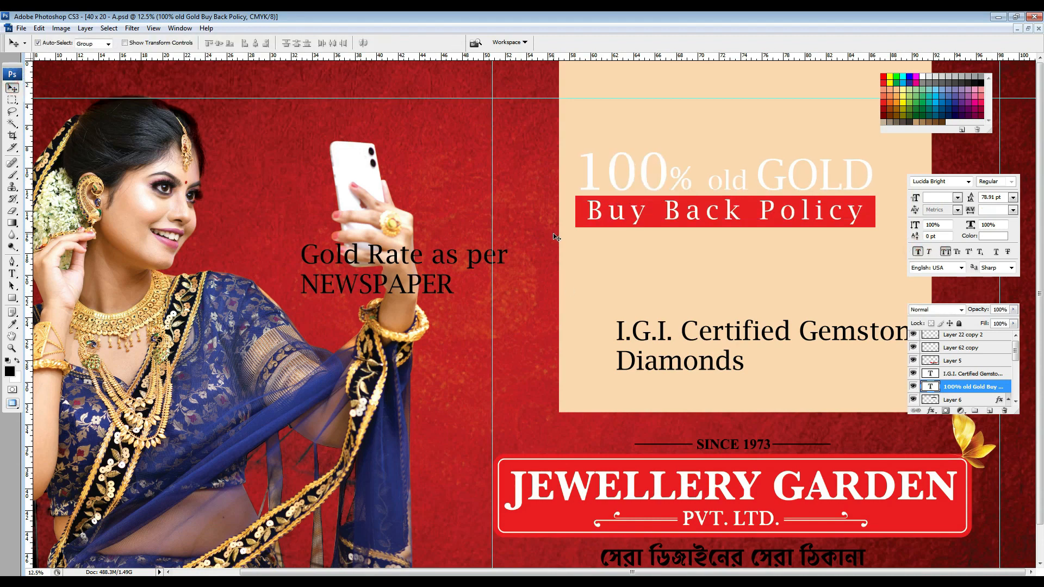
Step: Colour the line "100% old GOLD" with the bar's red, ed2024
left_click(11, 275)
triple_click(585, 176)
left_click(982, 237)
left_click(747, 211)
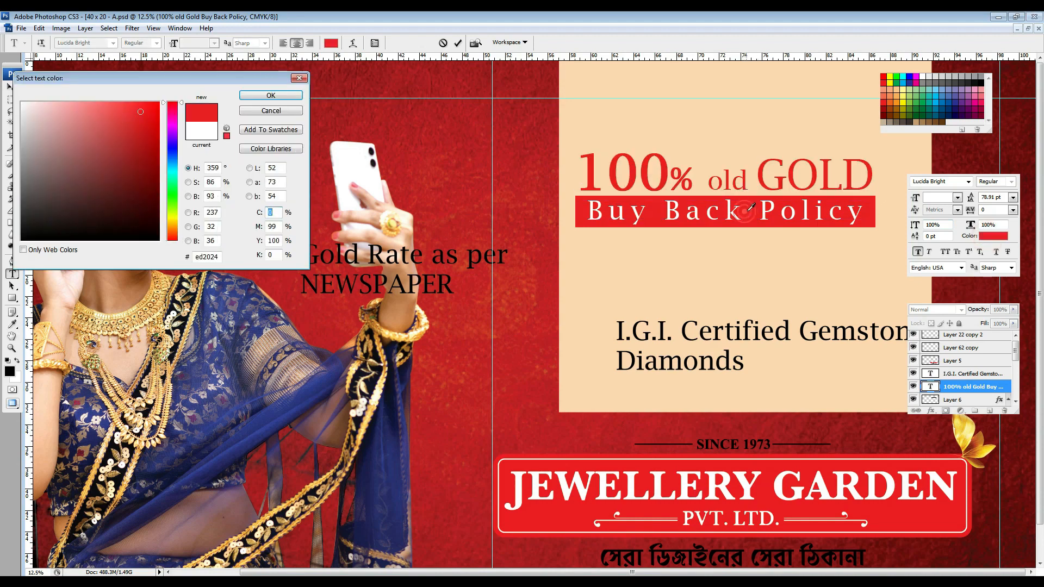
left_click(269, 98)
left_click(14, 88)
Step: Move the buy-back text and its red bar together to the top of the peach panel and enlarge them to nearly the panel's width
key("ctrl+minus")
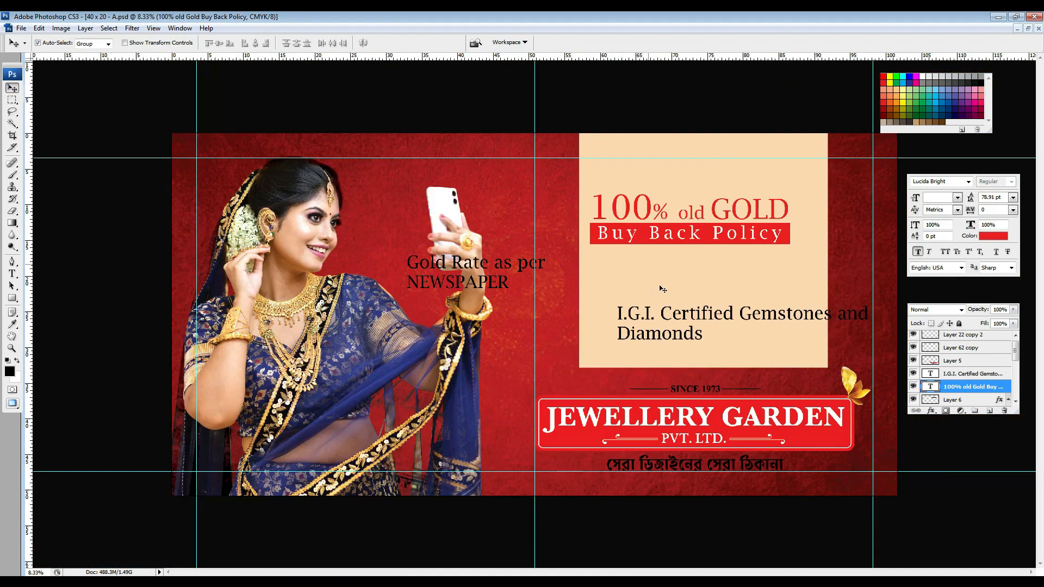
left_click(952, 400, "shift")
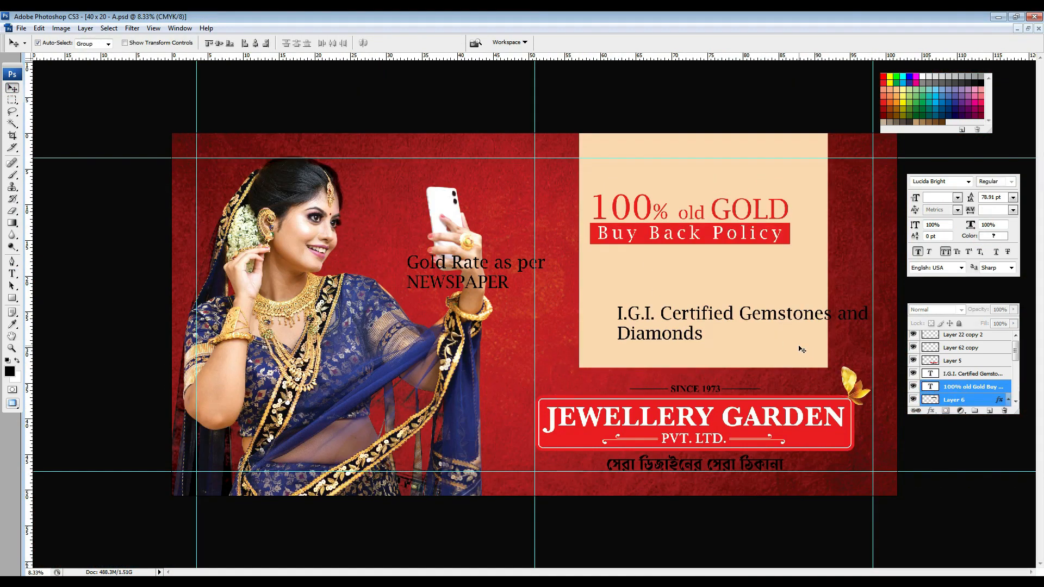
key("ctrl+t")
left_click_drag(721, 234, 719, 197)
left_click_drag(791, 209, 817, 214)
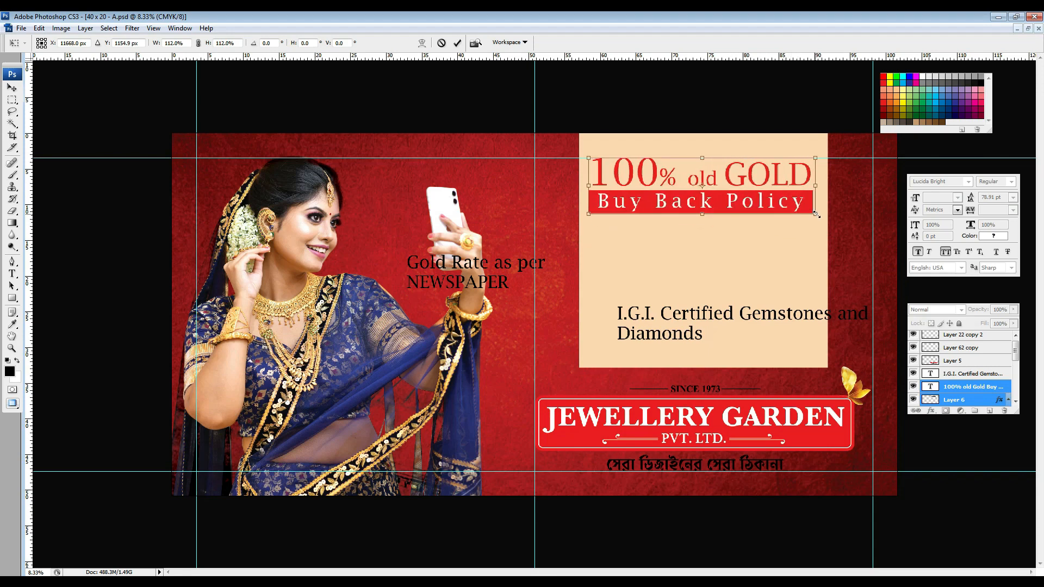
key("Return")
key("ctrl+minus")
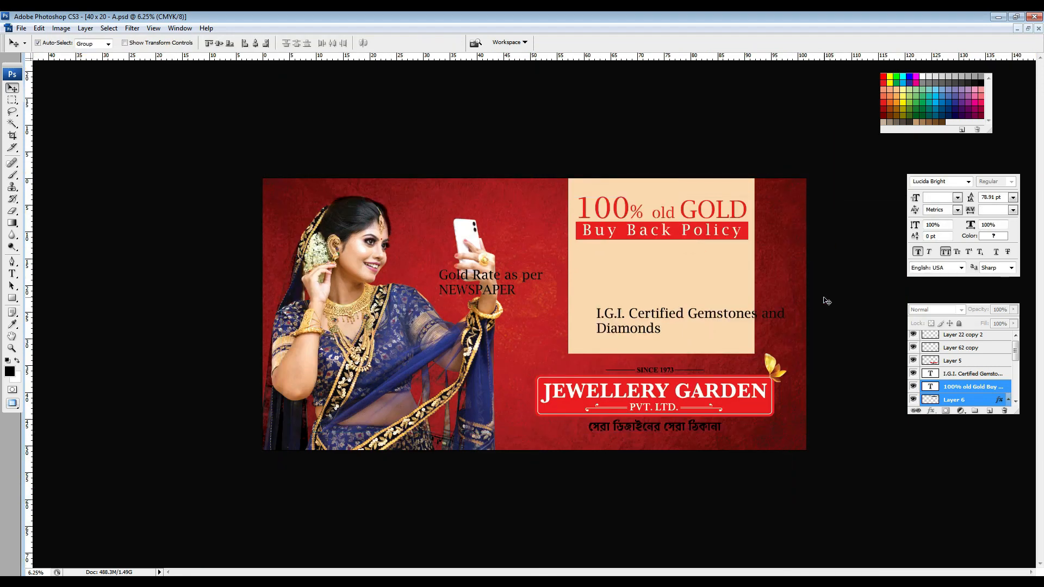
key("ctrl+semicolon")
key("ctrl+plus")
Step: Move the I.G.I. text left within the panel and rebreak it into "I.G.I. Certified" and "Gemstones and Diamonds"
left_click_drag(618, 325, 594, 320)
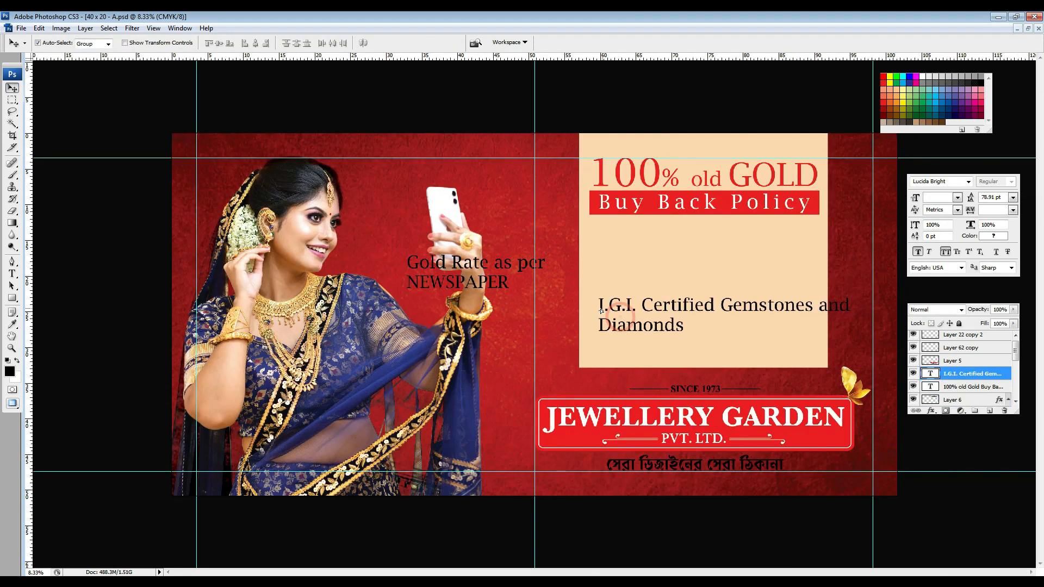
key("ctrl+plus")
key("ctrl+minus")
key("t")
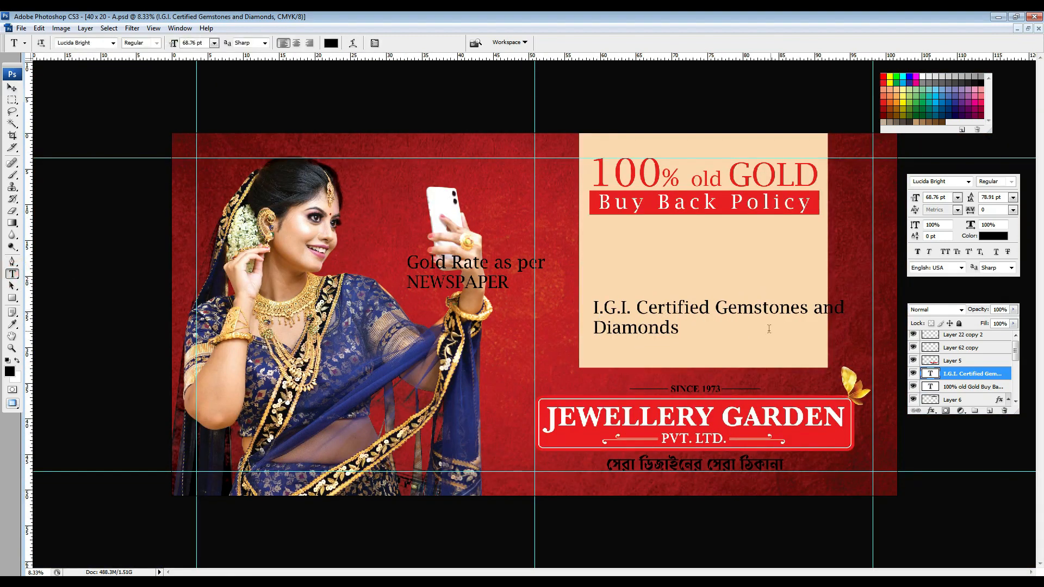
left_click(718, 308)
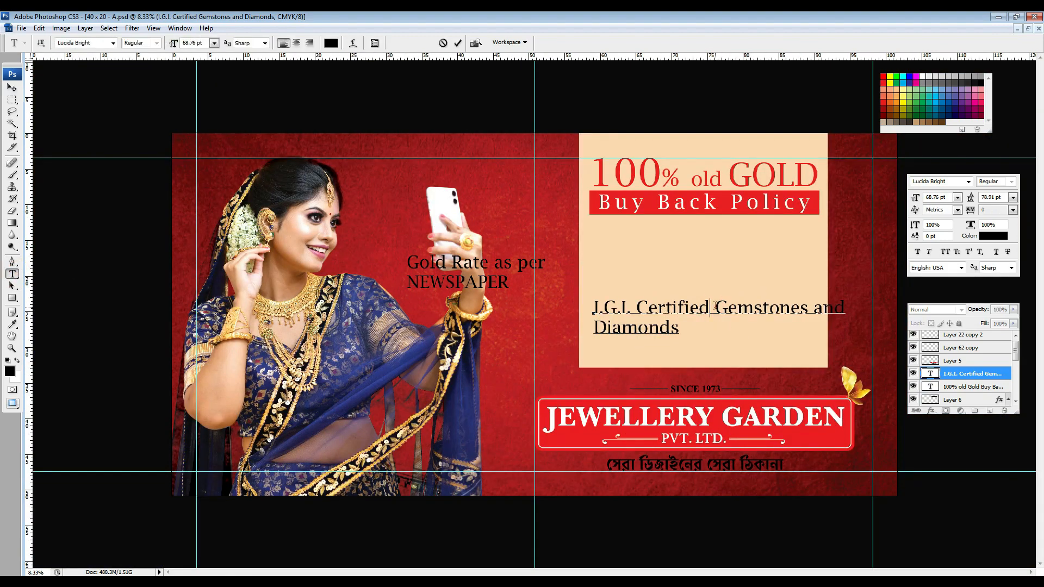
key("Return")
key("Down")
key("BackSpace")
Step: Enlarge "I.G.I. Certified" to 130.76 pt so it matches the width of the line below
key("ctrl+a")
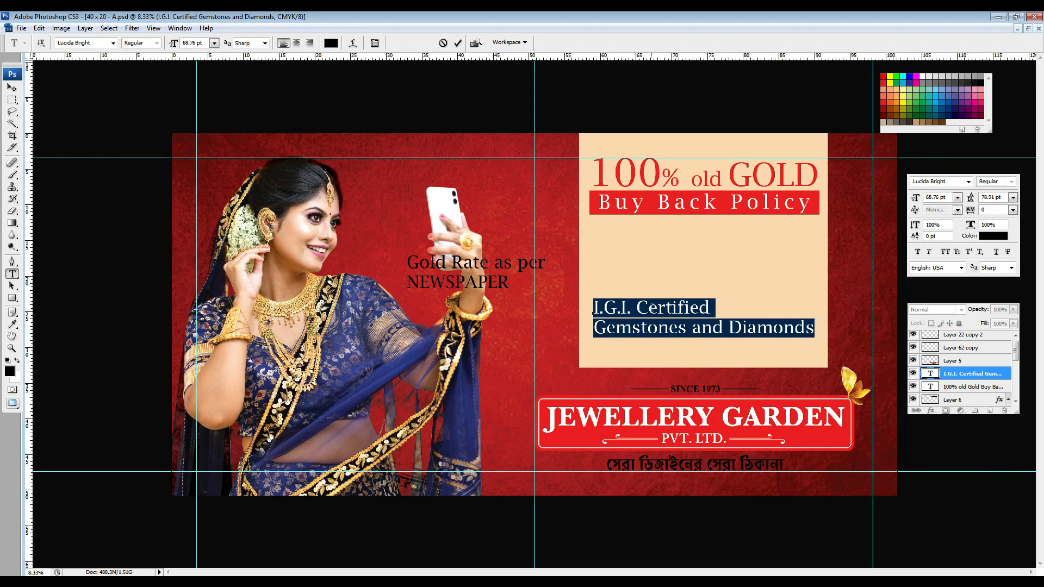
left_click(651, 308)
key("Home")
key("shift+End")
key("ctrl+shift+period")
key("ctrl+shift+period")
key("ctrl+shift+period")
key("ctrl+shift+period")
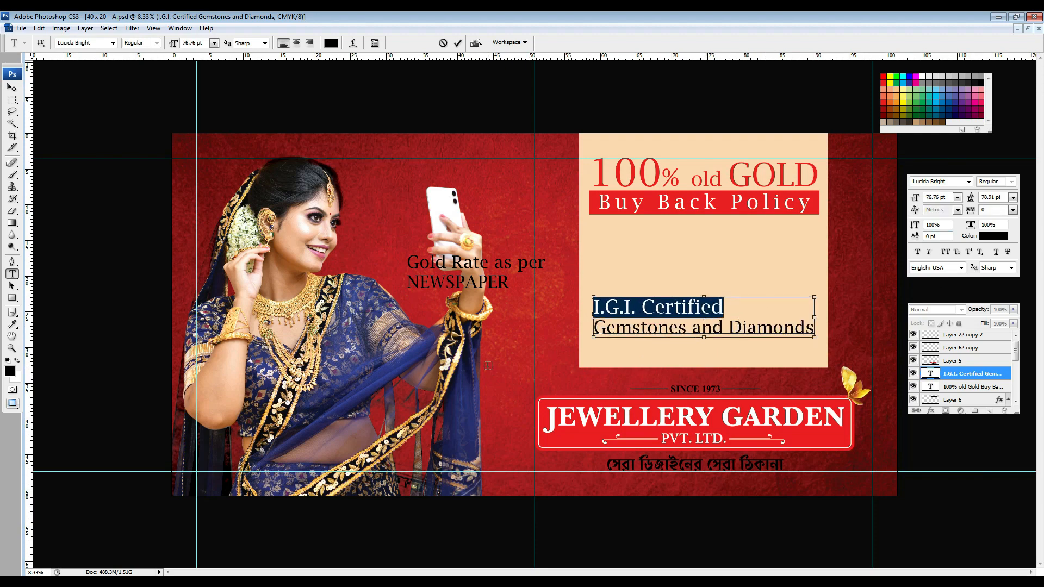
key("ctrl+shift+period")
key("ctrl+shift+period")
key("ctrl+shift+period")
key("ctrl+shift+period")
key("ctrl+shift+period")
key("ctrl+shift+period")
key("ctrl+shift+period")
key("ctrl+shift+period")
key("ctrl+shift+period")
key("ctrl+shift+period")
key("ctrl+shift+period")
key("ctrl+shift+period")
key("ctrl+shift+period")
key("ctrl+shift+period")
key("ctrl+shift+period")
key("ctrl+shift+period")
key("ctrl+shift+period")
key("ctrl+shift+period")
key("ctrl+shift+period")
key("ctrl+shift+period")
Step: Position the I.G.I. text block near the bottom edge of the peach panel
left_click(12, 87)
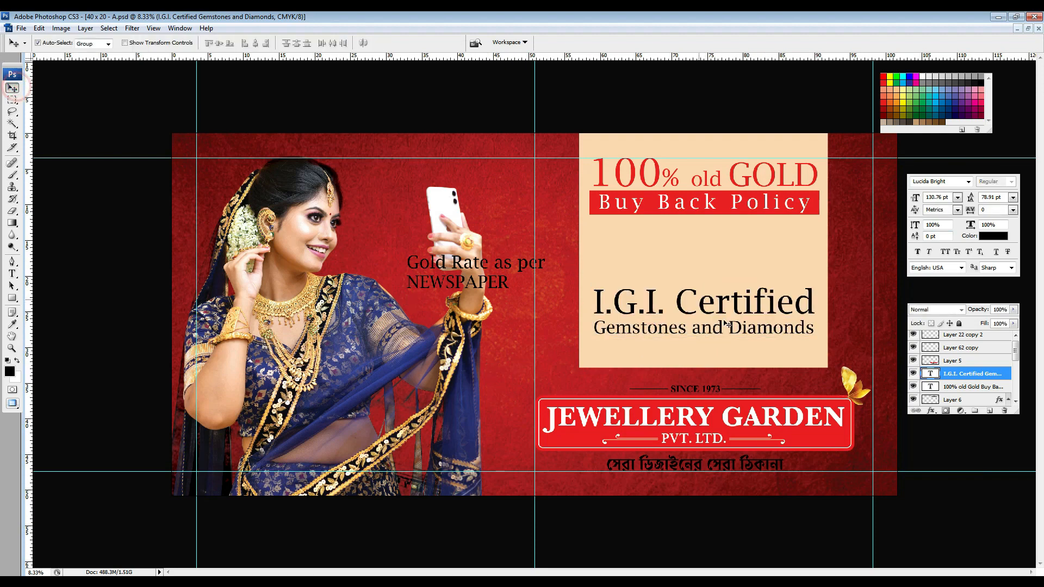
key("ctrl+t")
left_click_drag(773, 311, 771, 256)
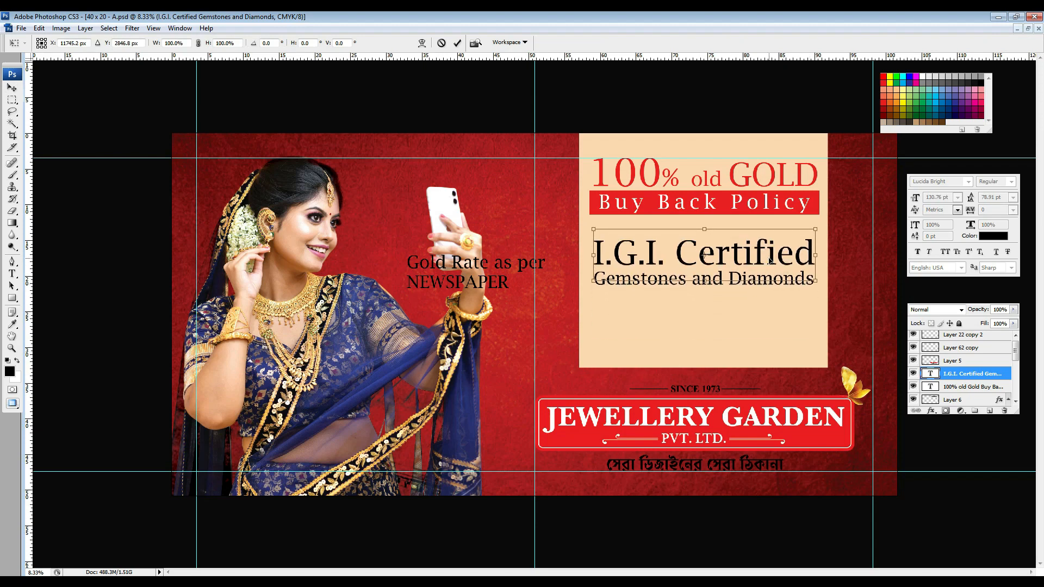
key("Return")
left_click_drag(655, 256, 656, 325)
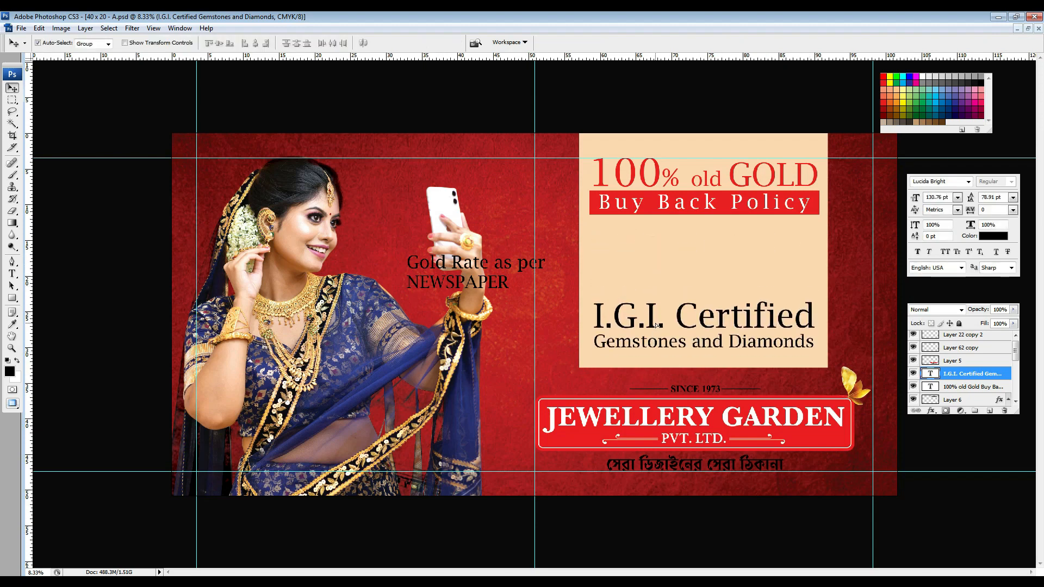
Step: Move the "Gold Rate as per NEWSPAPER" text into the middle of the panel, centre-align it and set its leading to 72.91 pt
left_click_drag(457, 266, 685, 241)
key("t")
left_click(729, 243)
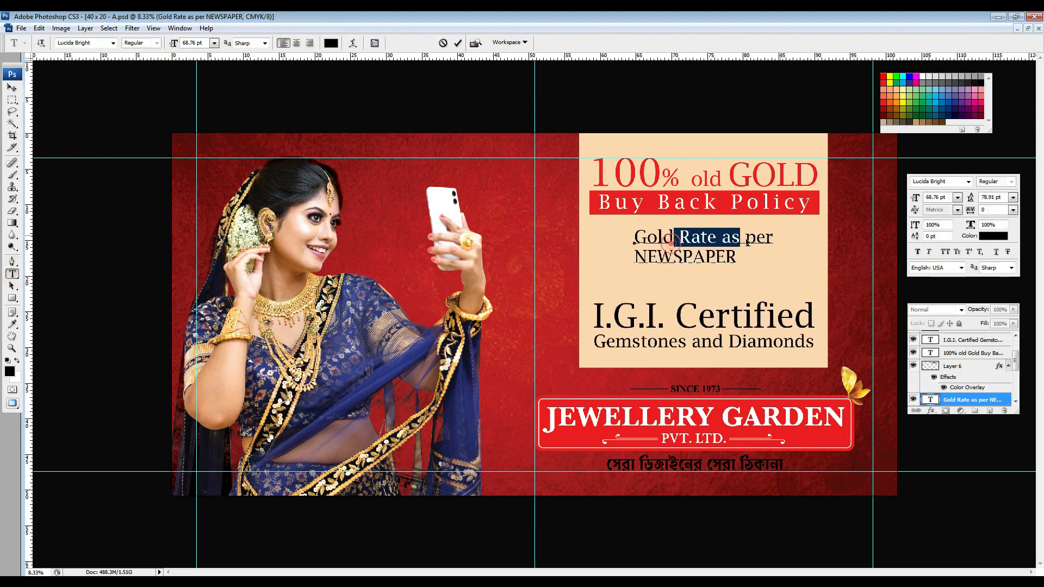
key("ctrl+a")
key("ctrl+shift+c")
key("alt+Up")
key("alt+Up")
key("alt+Up")
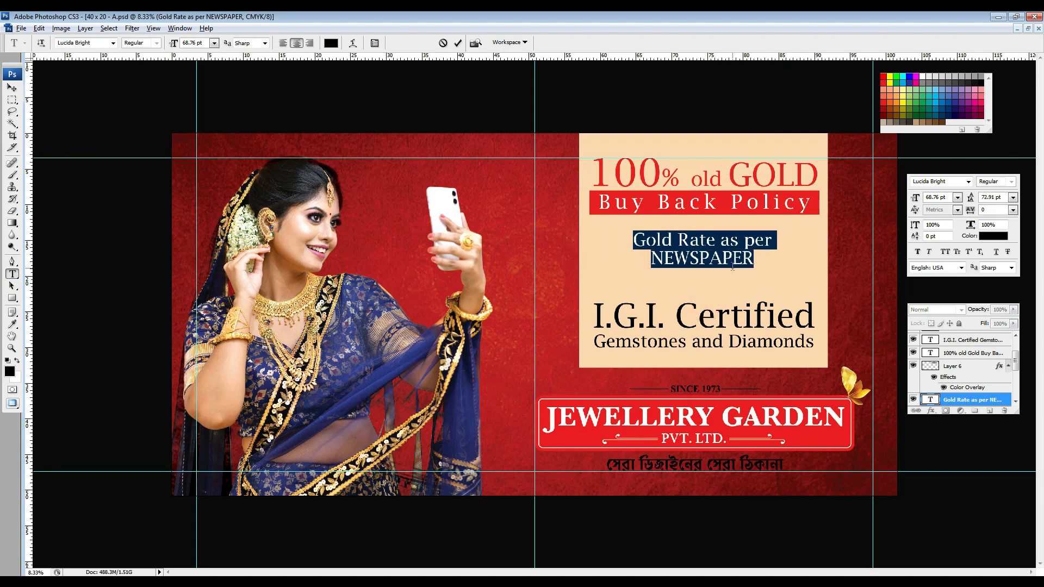
left_click(12, 90)
Step: Copy the blue circle badge layers without the Bengali lettering from 40 x 20.psd into the red banner and group them
key("ctrl+minus")
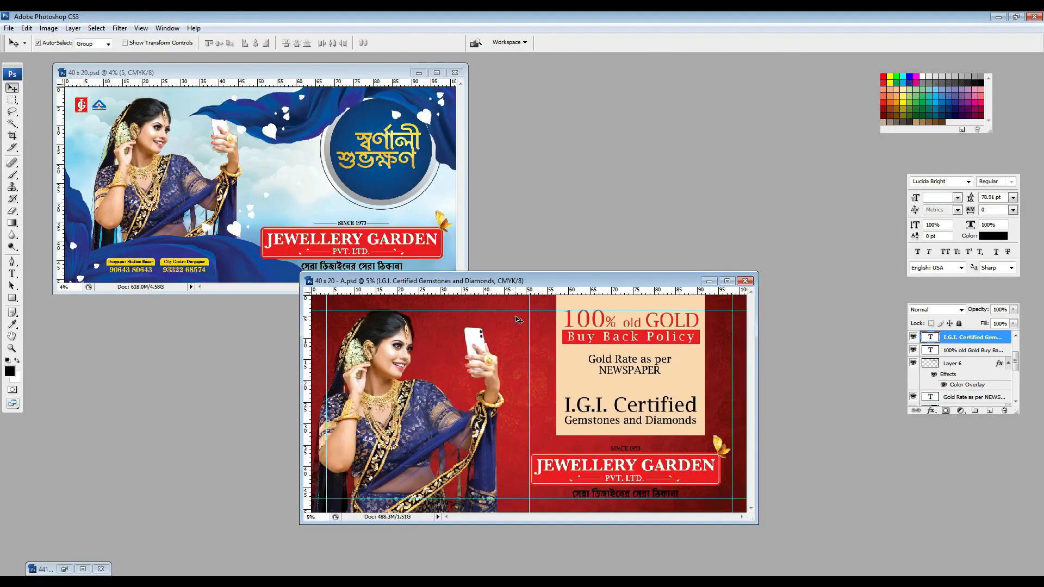
left_click(379, 179)
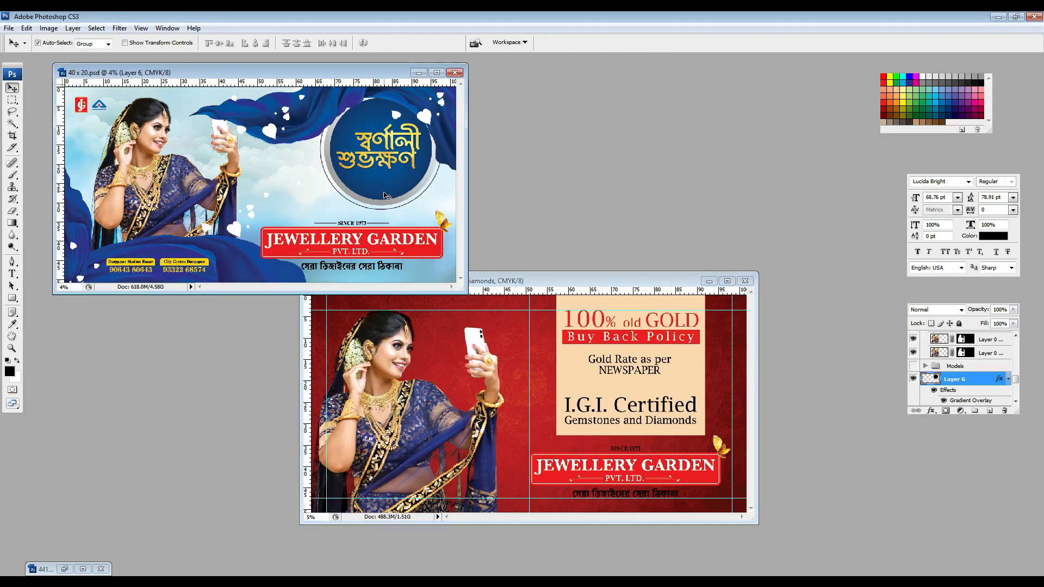
left_click(411, 214)
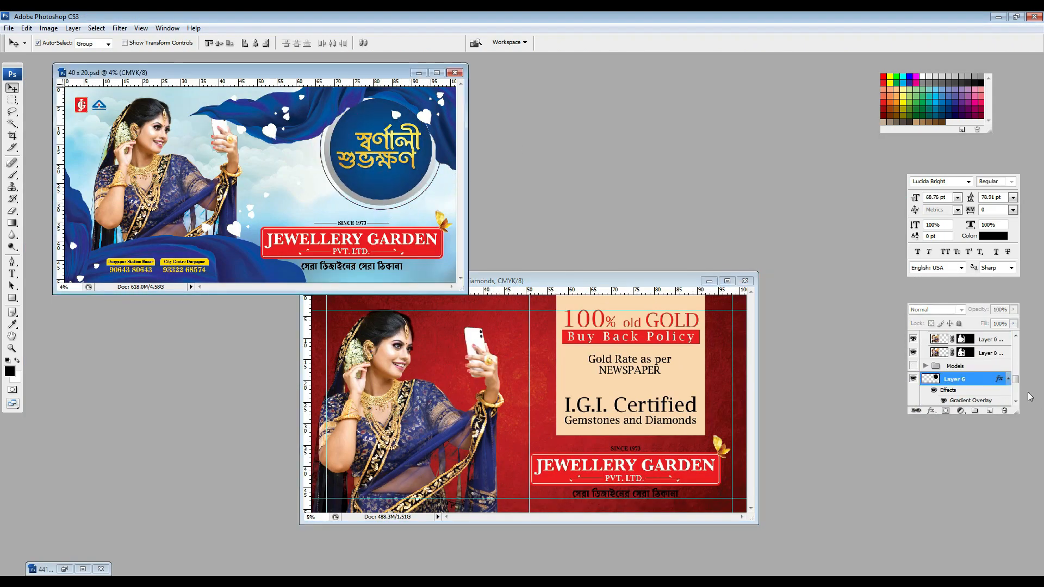
key("ctrl+plus")
key("ctrl+plus")
key("ctrl+plus")
key("ctrl+plus")
key("ctrl+plus")
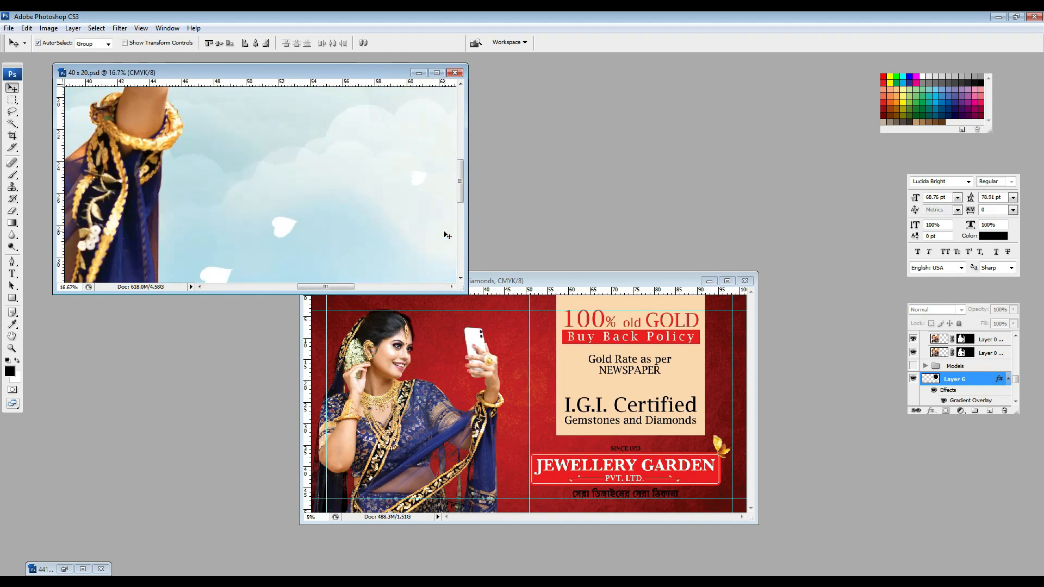
left_click_drag(358, 185, 578, 386)
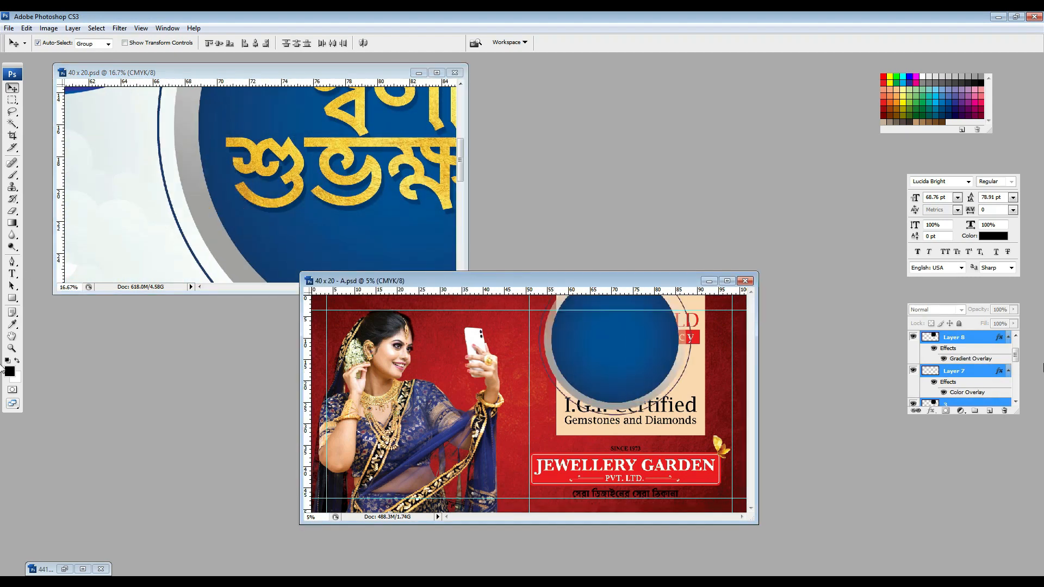
key("ctrl+g")
Step: Scale the circle badge group to 67% and place it over the peach panel's left edge, beside the model's phone
double_click(634, 281)
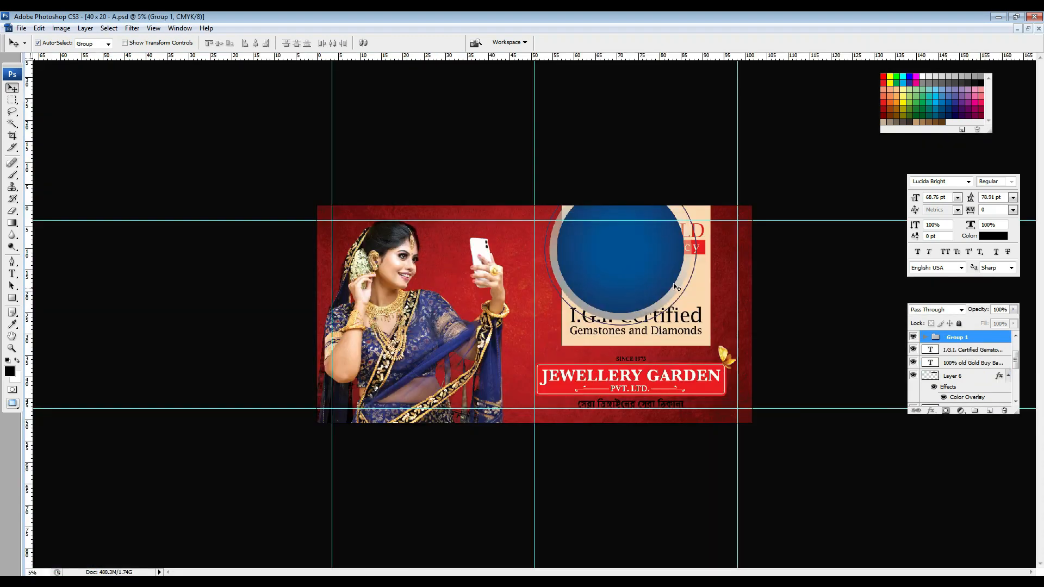
key("ctrl+t")
left_click_drag(663, 263, 603, 286)
left_click_drag(638, 197, 604, 217)
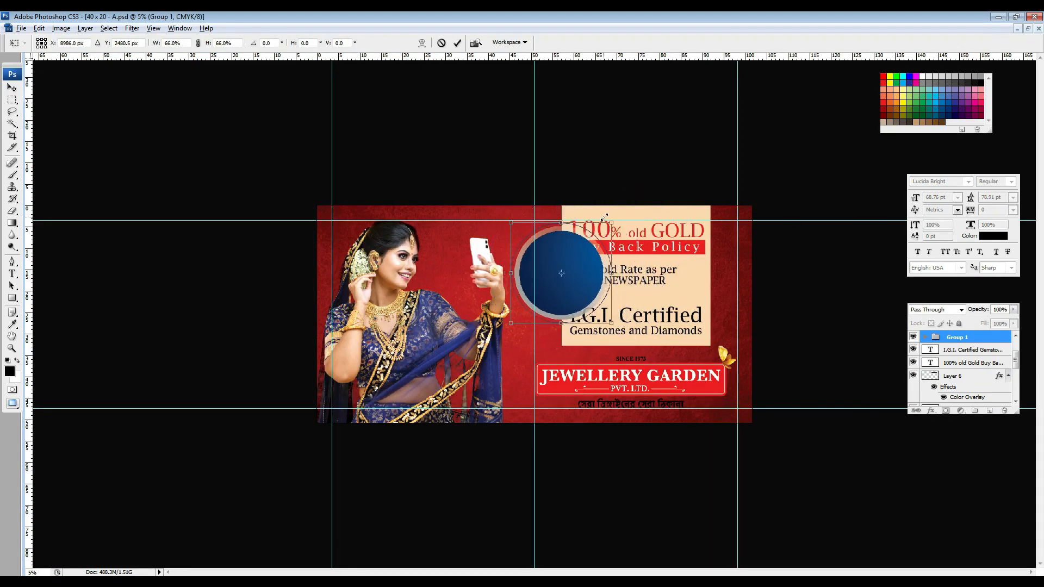
key("ctrl+plus")
left_click_drag(597, 265, 592, 266)
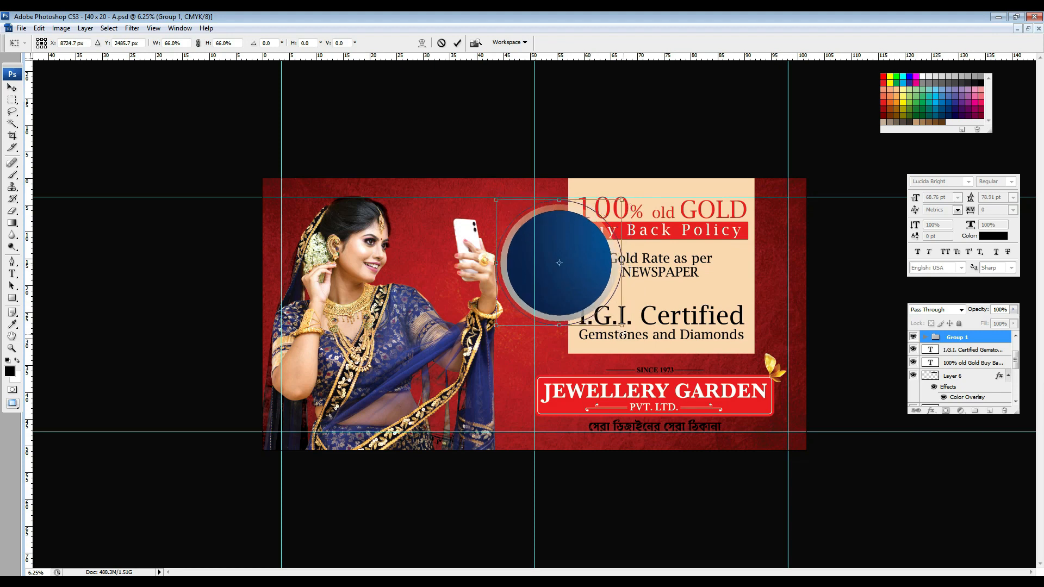
left_click_drag(621, 326, 624, 327)
left_click_drag(595, 269, 596, 275)
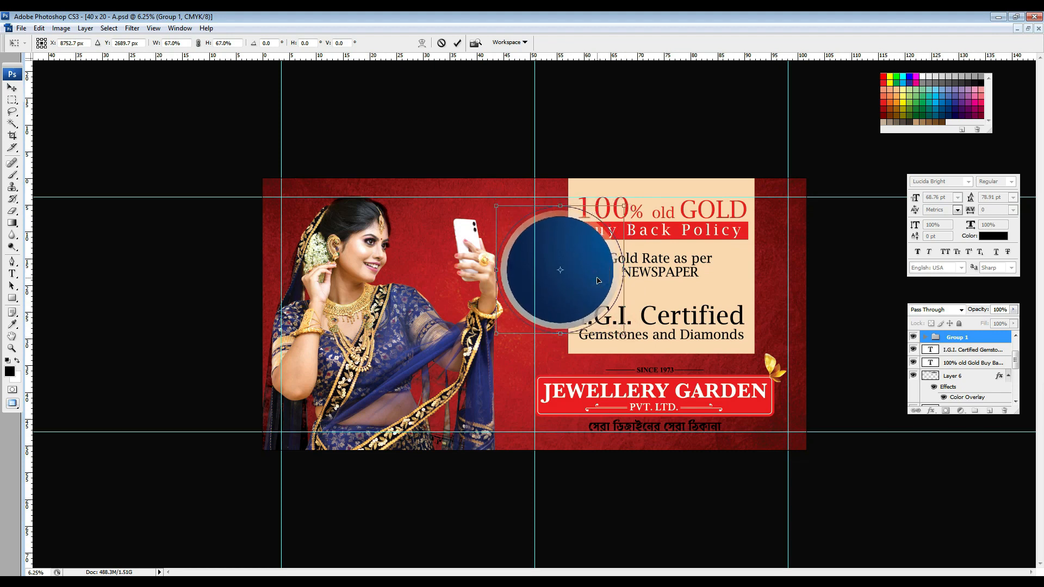
double_click(597, 274)
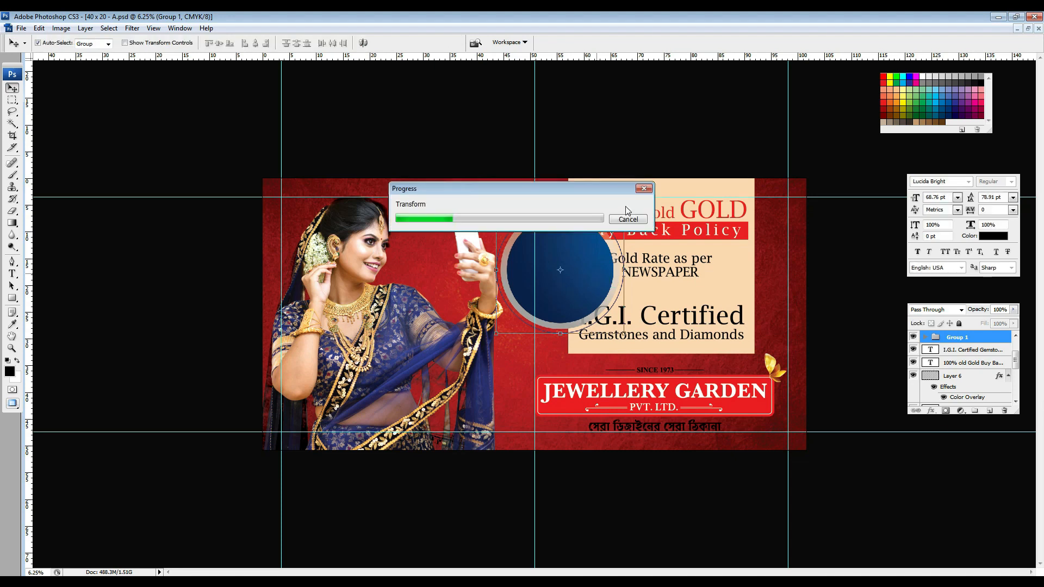
Step: Shrink the circle badge group slightly from its upper right corner
key("ctrl+t")
left_click_drag(624, 206, 622, 208)
double_click(608, 260)
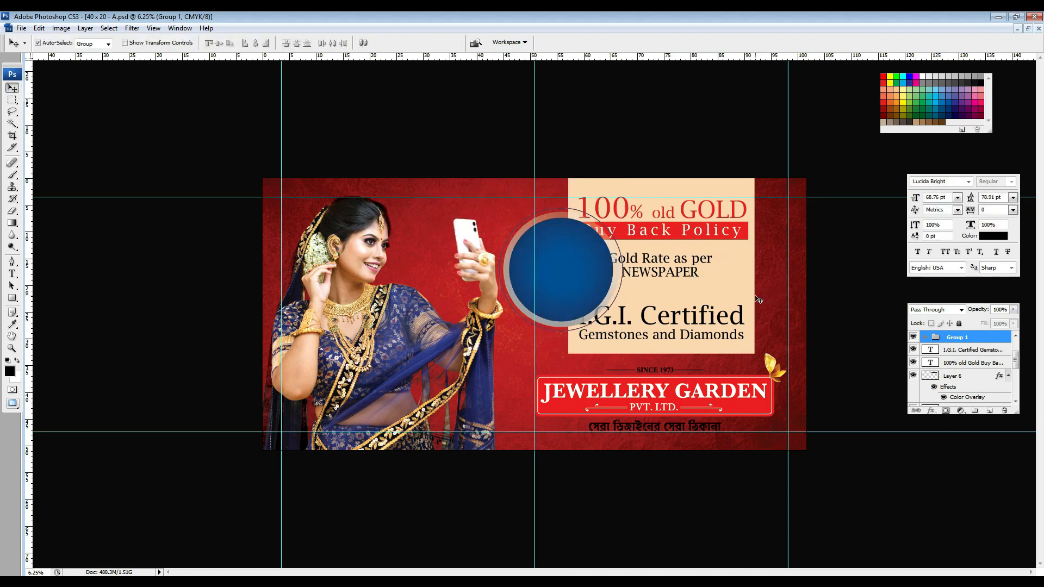
Step: Shift the peach panel slightly right and move the "Gold Rate as per NEWSPAPER" text right, clear of the circle
left_click(741, 288)
key("ctrl+plus")
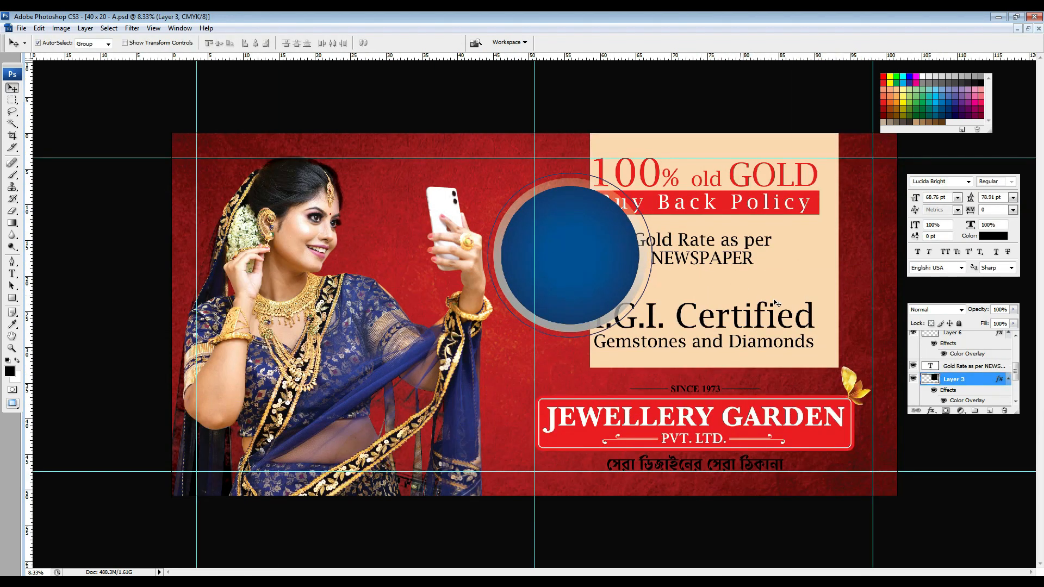
left_click_drag(671, 265, 704, 265)
Step: Scale the "I.G.I. Certified Gemstones and Diamonds" text to 81% so it clears the circle on the panel's right side
left_click(655, 309)
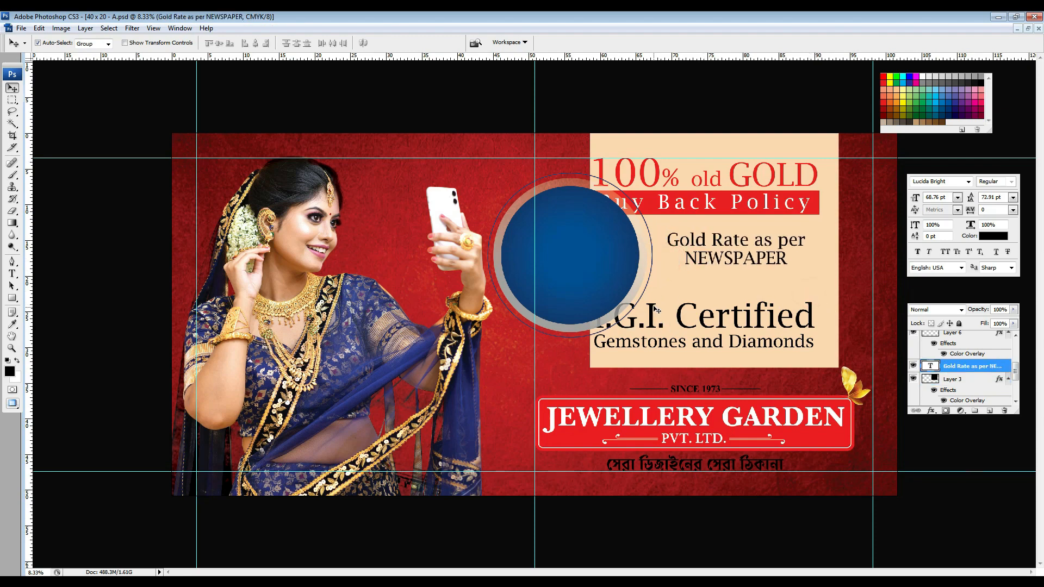
key("ctrl+t")
left_click_drag(597, 300, 636, 308)
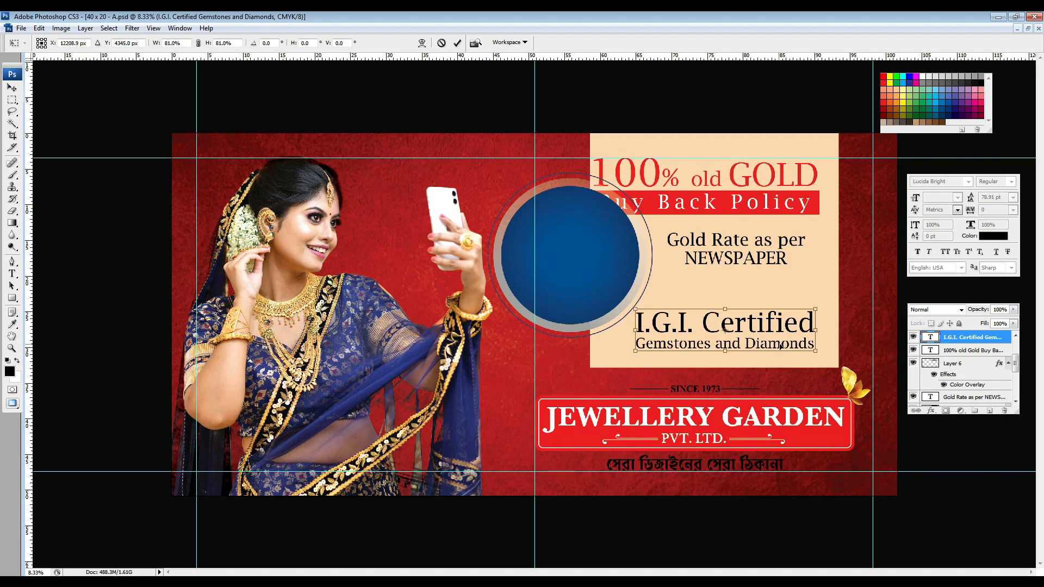
key("Return")
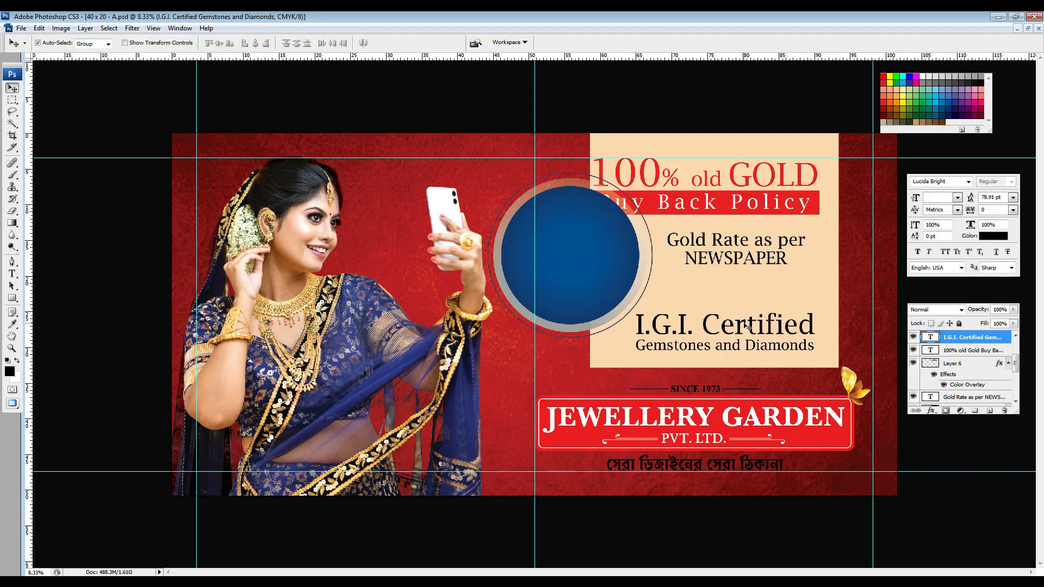
left_click(687, 211)
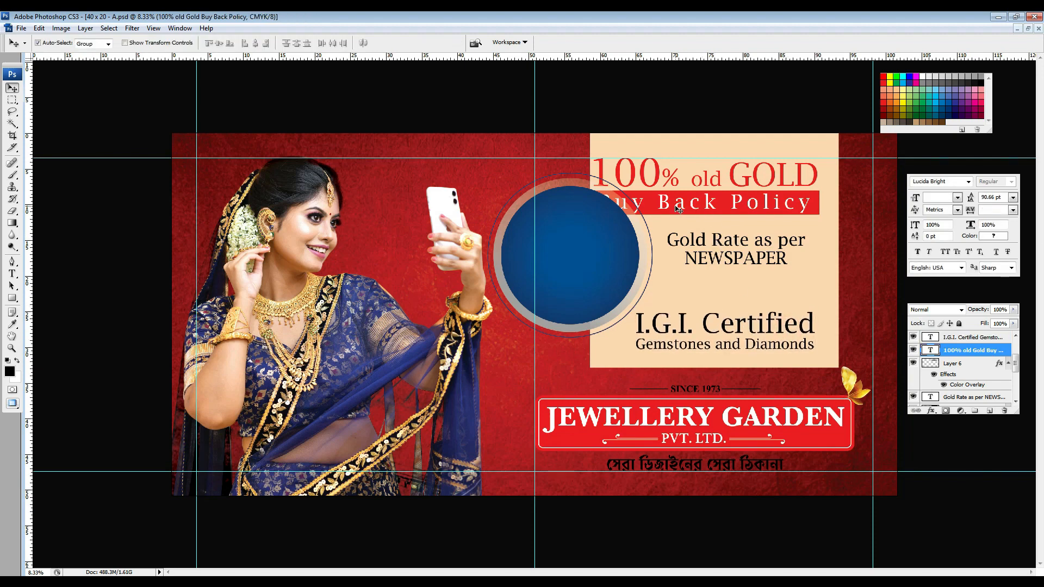
key("ctrl+t")
left_click_drag(612, 211, 633, 211)
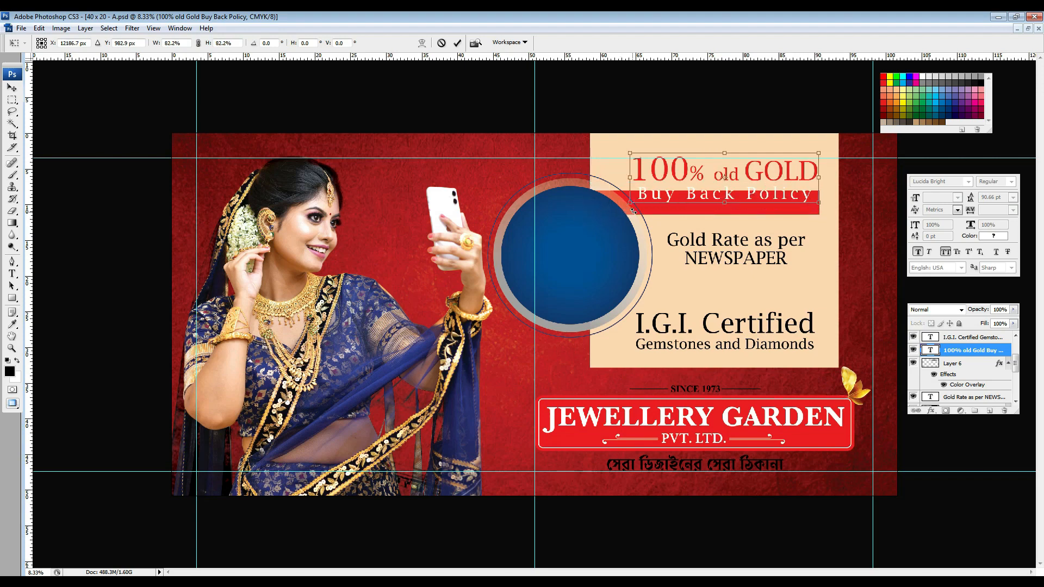
key("Escape")
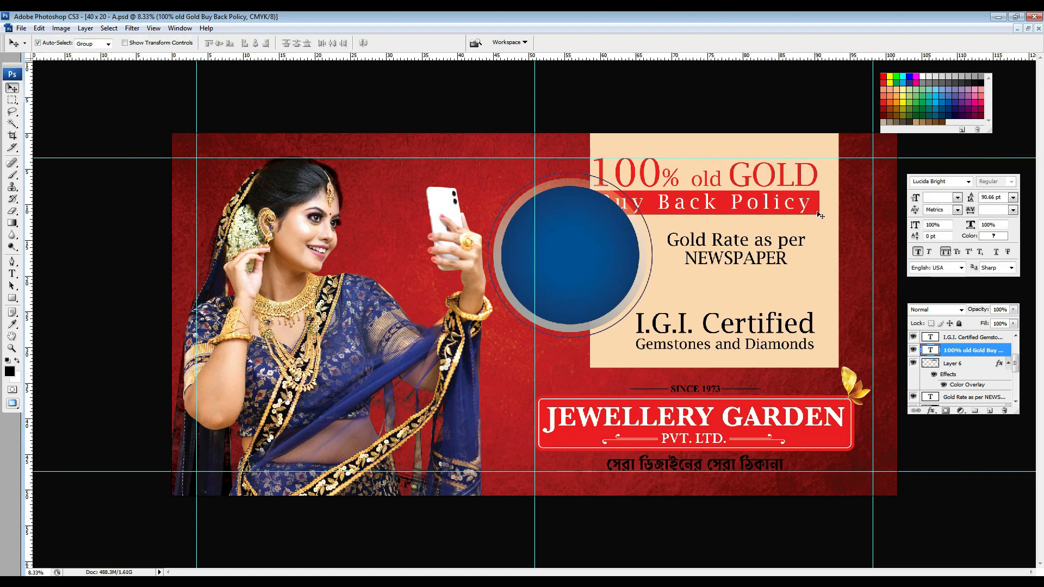
Step: Scale the "100% old GOLD Buy Back Policy" text and its red strip together to 78.7%, matching the I.G.I. text width, near the panel's top
left_click(819, 213, "shift")
key("ctrl+t")
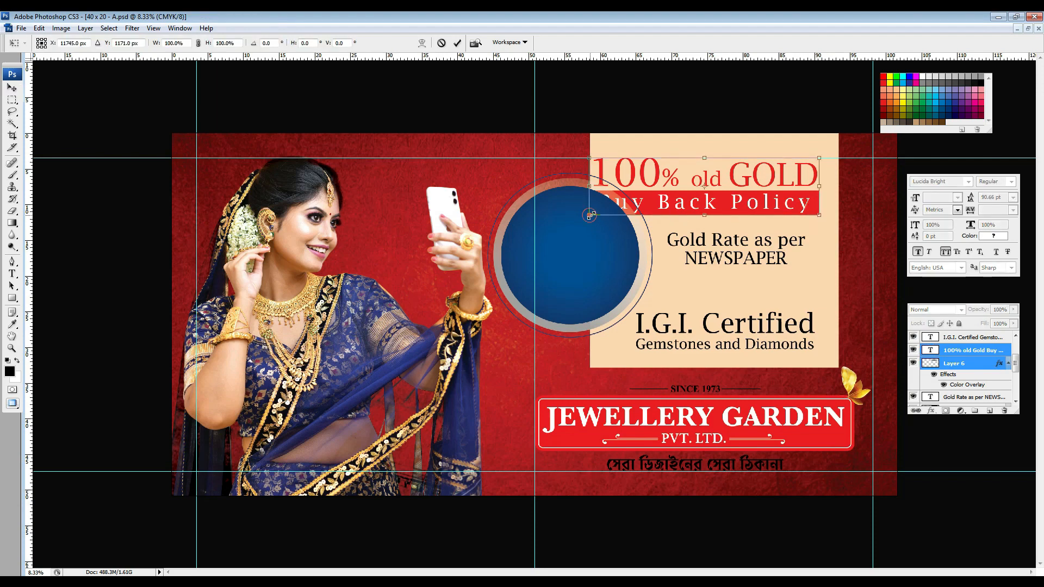
left_click_drag(590, 215, 646, 216)
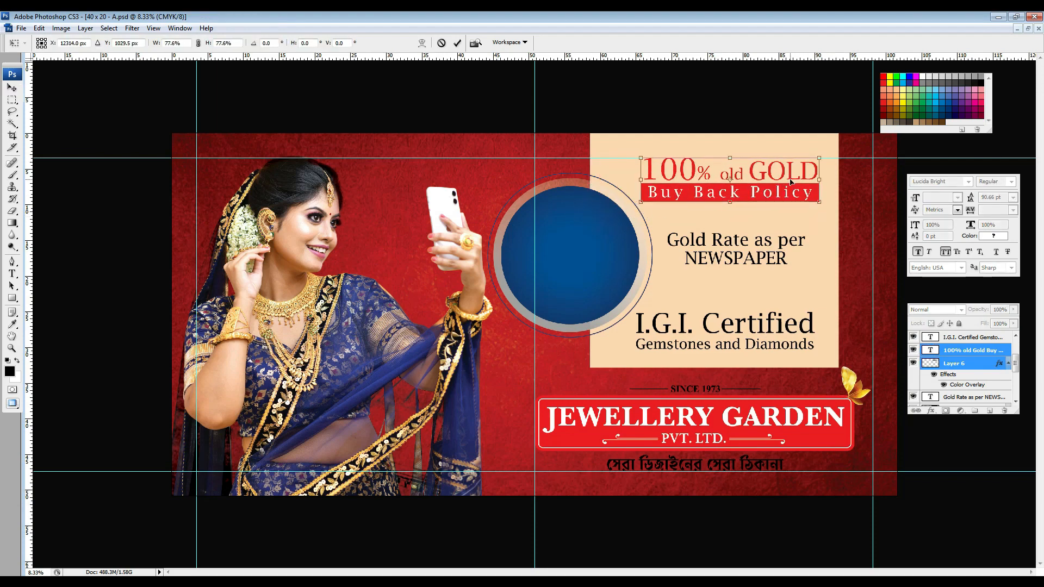
left_click_drag(792, 182, 796, 292)
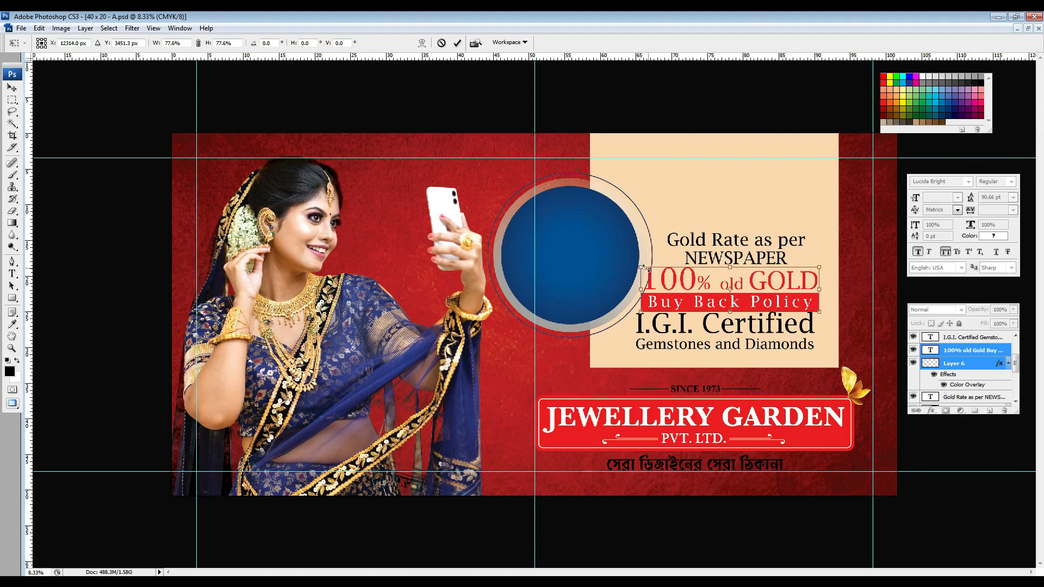
left_click_drag(645, 269, 641, 265)
left_click_drag(772, 296, 771, 190)
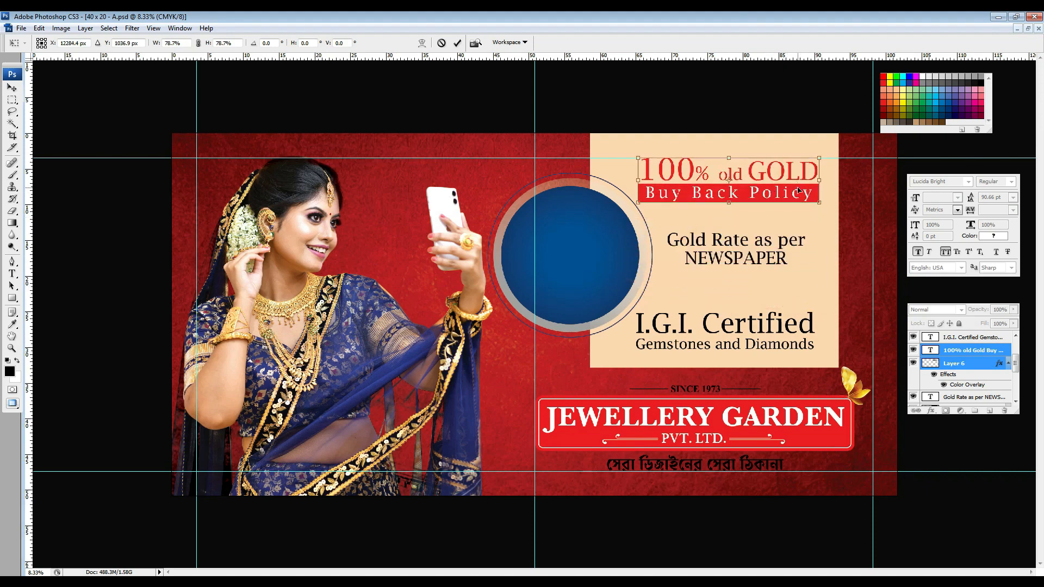
key("Return")
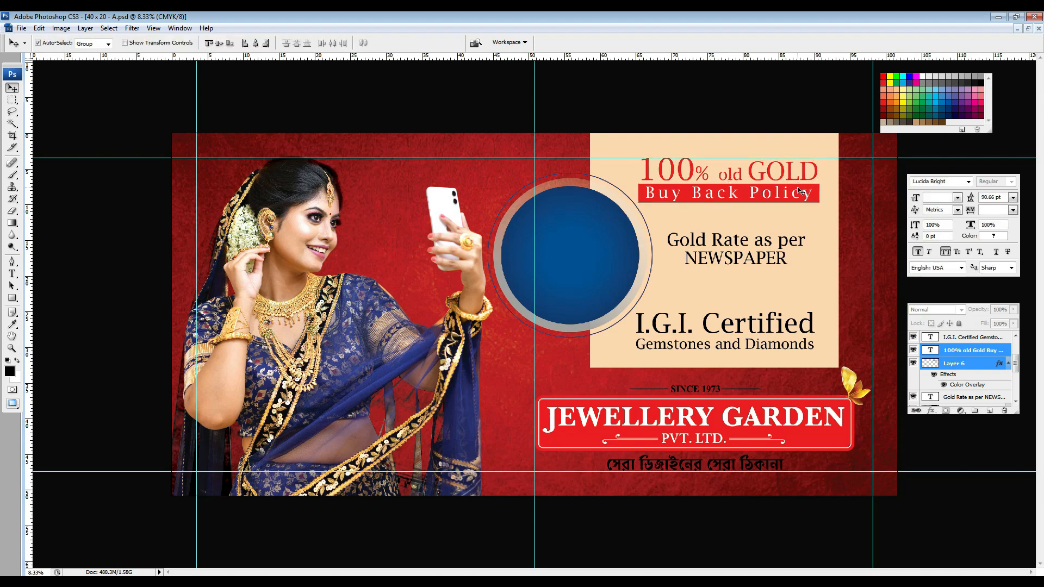
left_click(723, 261)
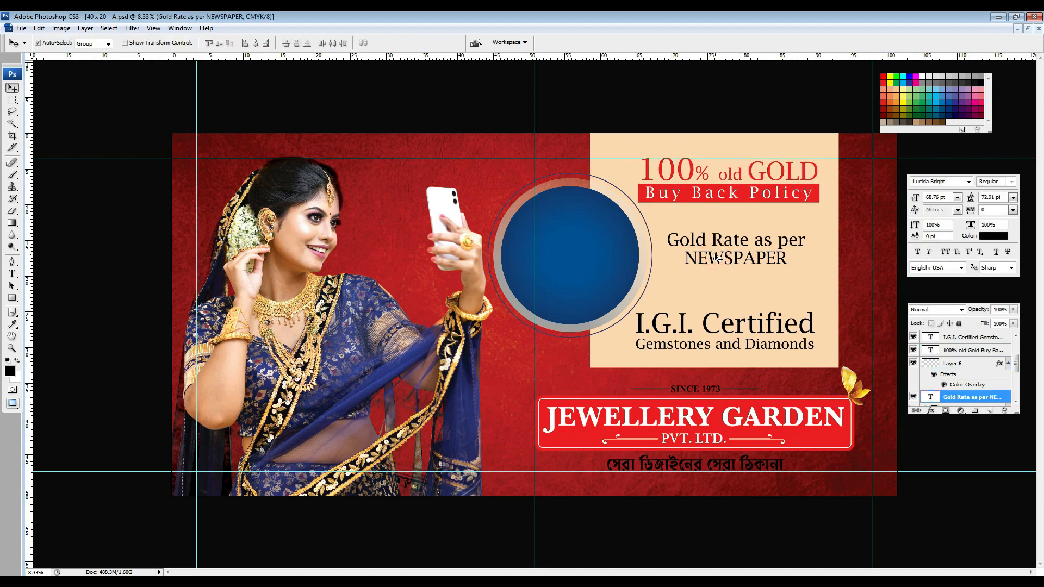
key("ctrl+minus")
key("ctrl+minus")
key("ctrl+minus")
key("ctrl+plus")
key("ctrl+plus")
key("ctrl+plus")
Step: Edit the Gradient Overlay of the badge's inner blue circle and recolour the gradient's 22% stop dark red
left_click(600, 262)
left_click(925, 337)
left_click(958, 350)
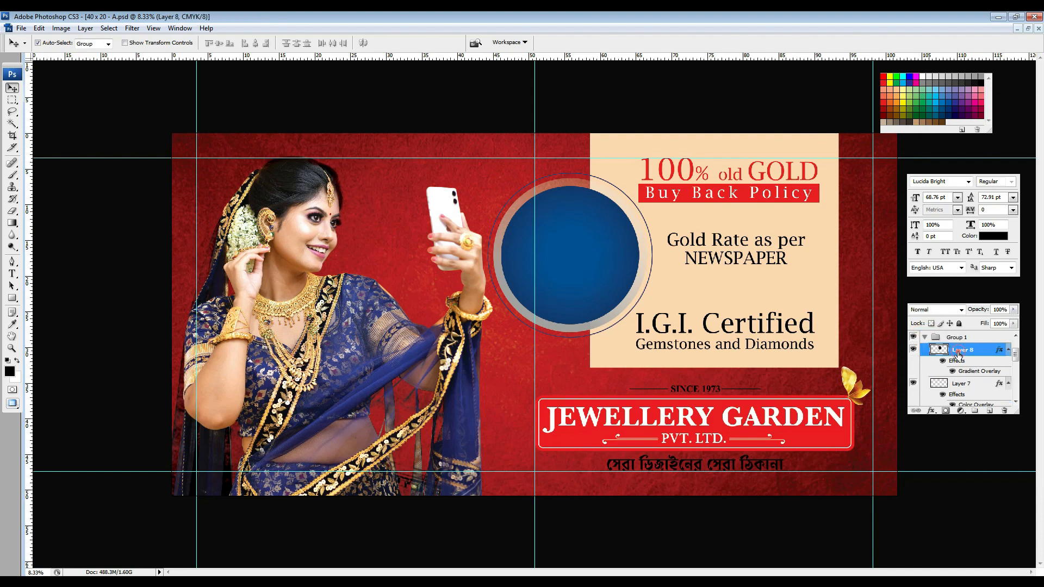
left_click(932, 410)
left_click(952, 521)
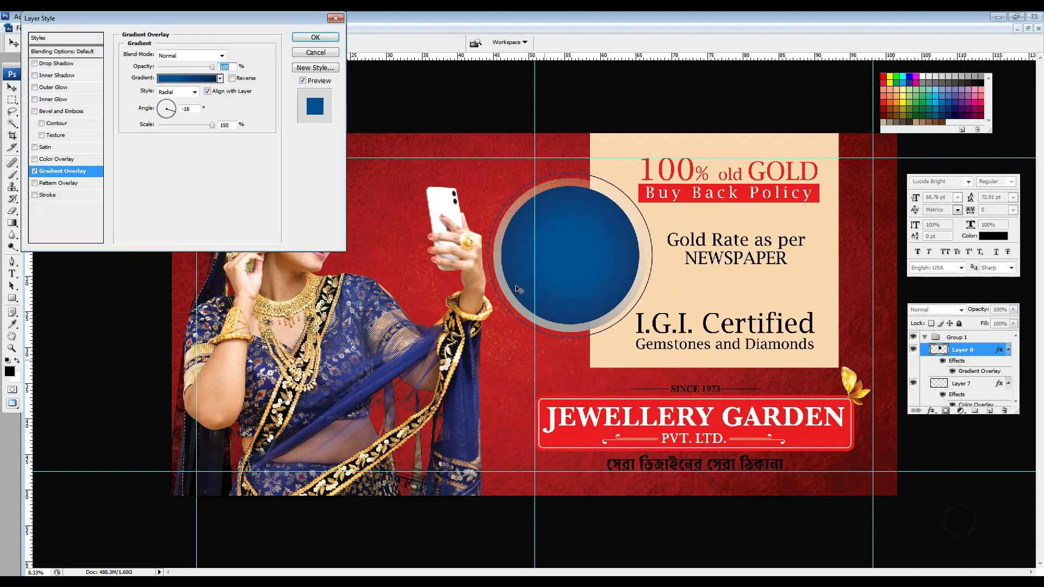
left_click(187, 78)
left_click_drag(653, 108, 113, 80)
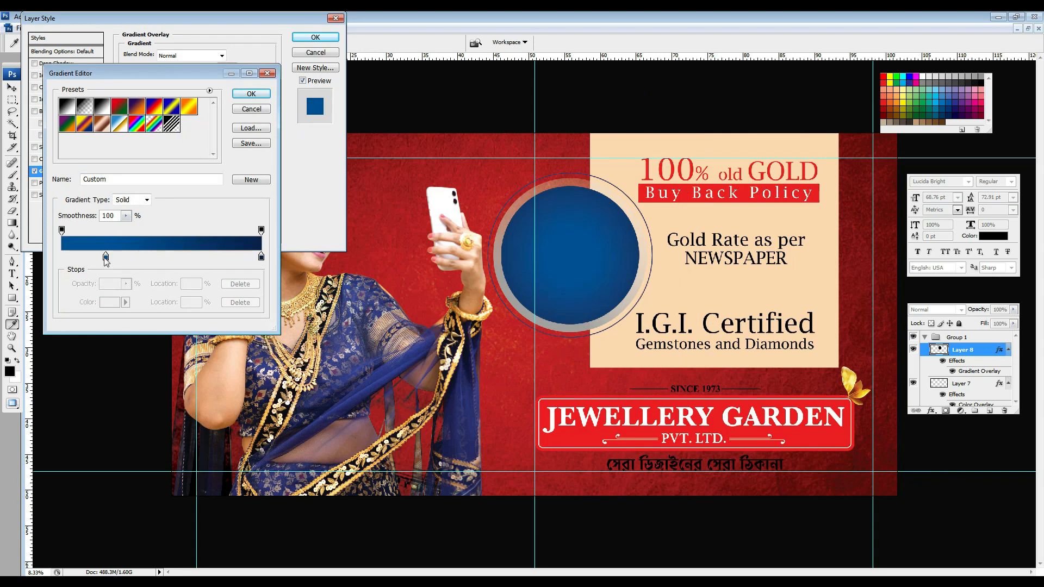
left_click(105, 257)
left_click(887, 115)
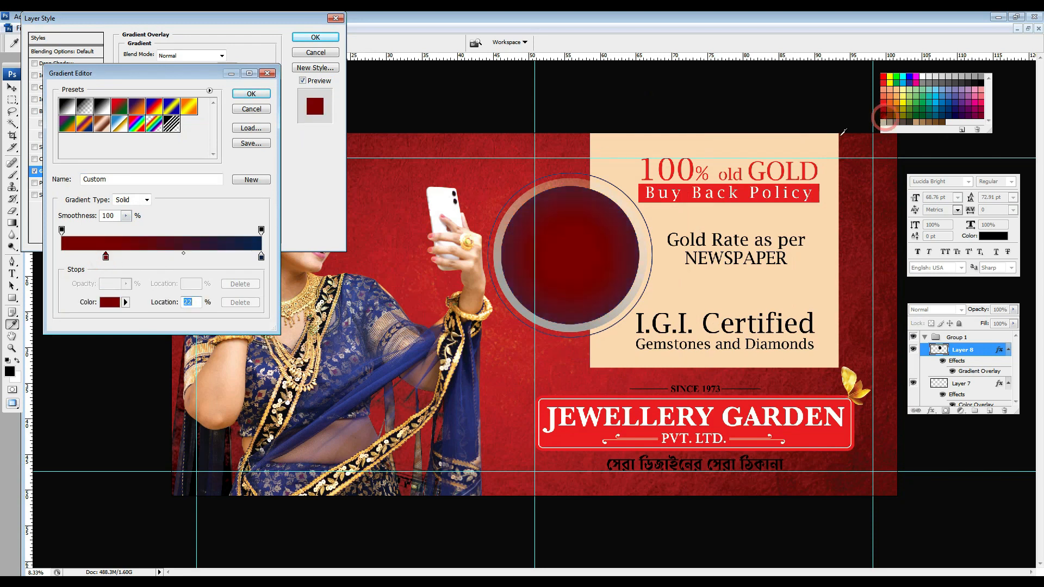
Step: Recolour the gradient's end stop dark red and deepen it by setting its black value to 80%
left_click(261, 256)
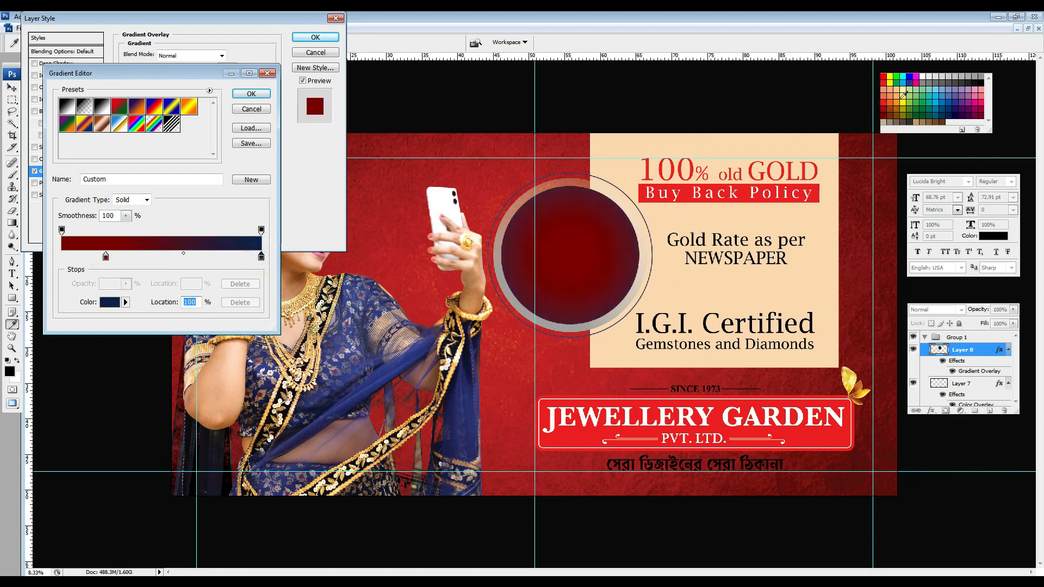
left_click(888, 114)
left_click(109, 302)
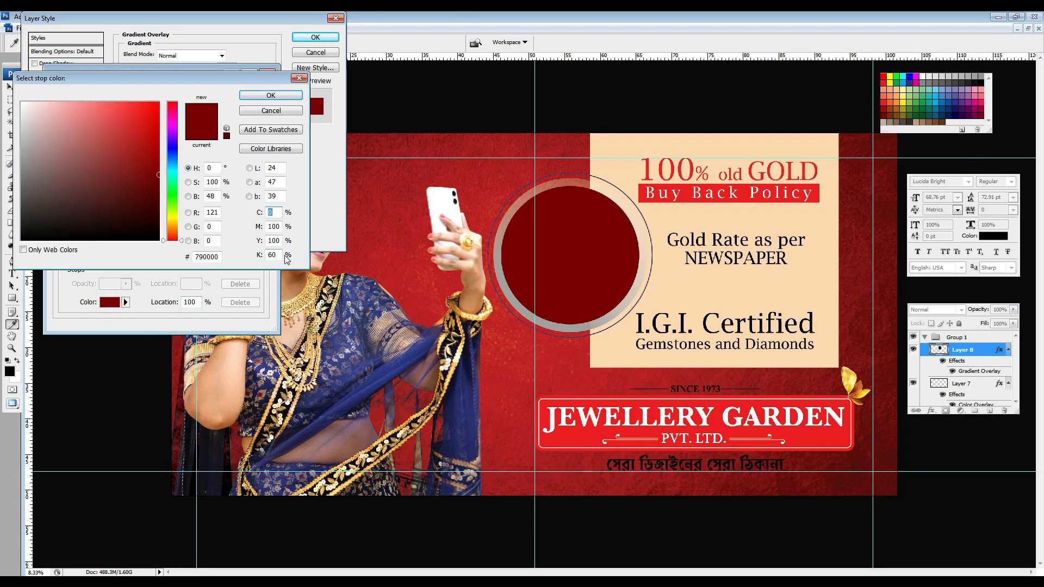
type("80")
key("Return")
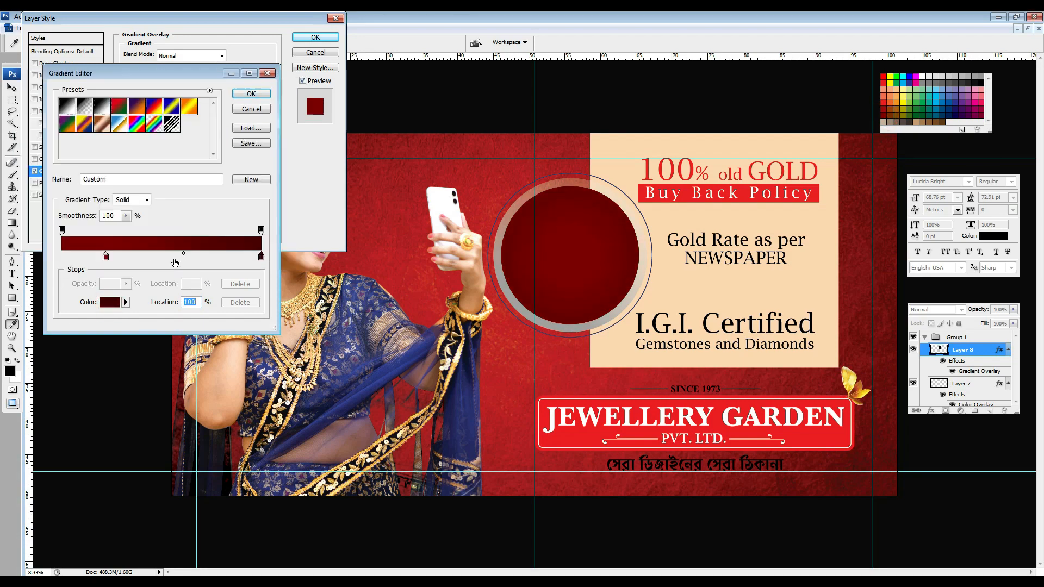
Step: Change the gradient's 22% stop to bright red and apply the overlay to the inner circle
left_click(105, 256)
left_click(885, 101)
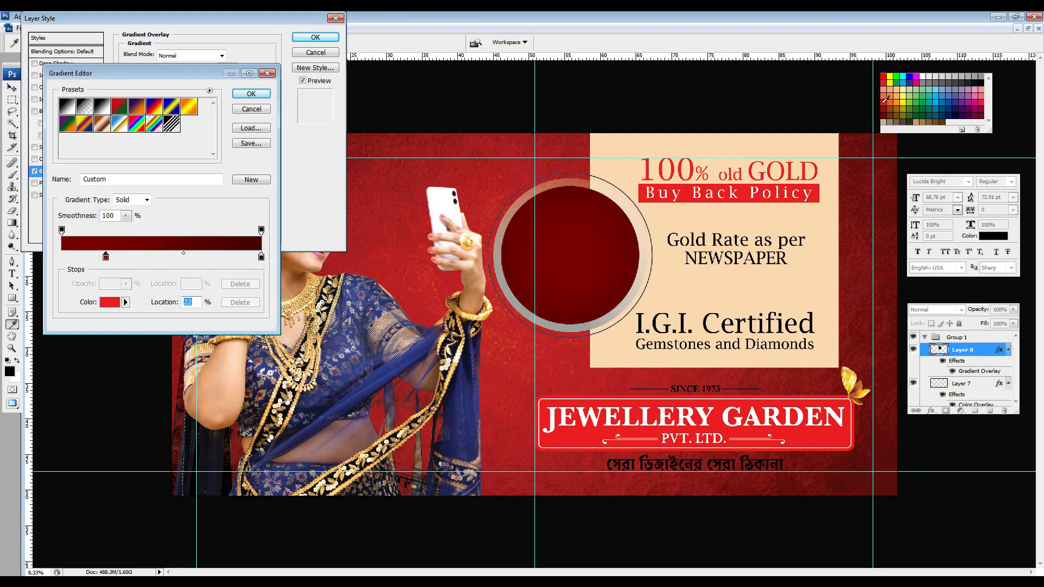
key("Return")
key("Return")
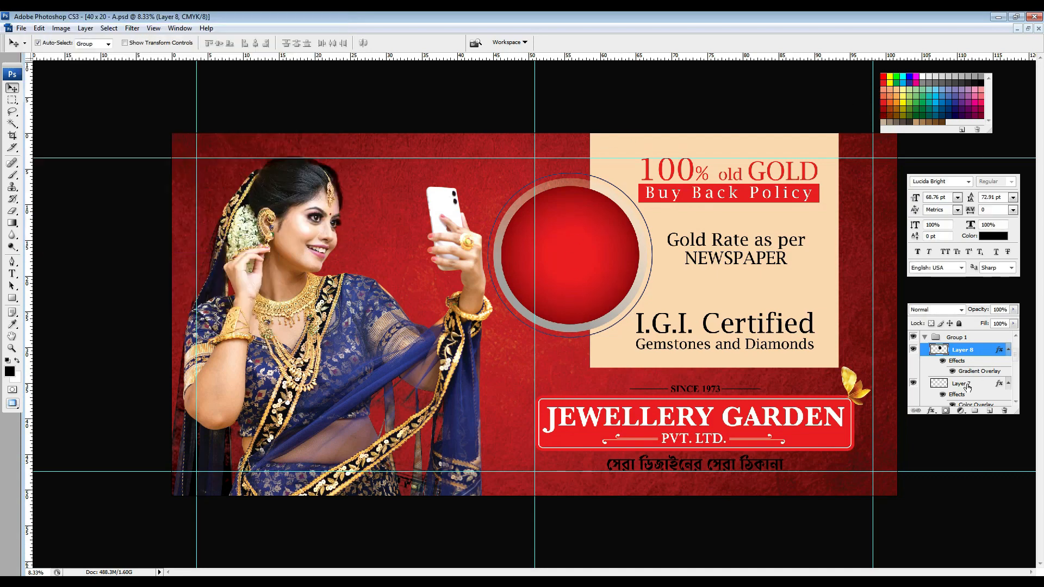
Step: Add a Color Overlay to the badge's wide grey ring, using the peach sampled from the offer panel
left_click(533, 205)
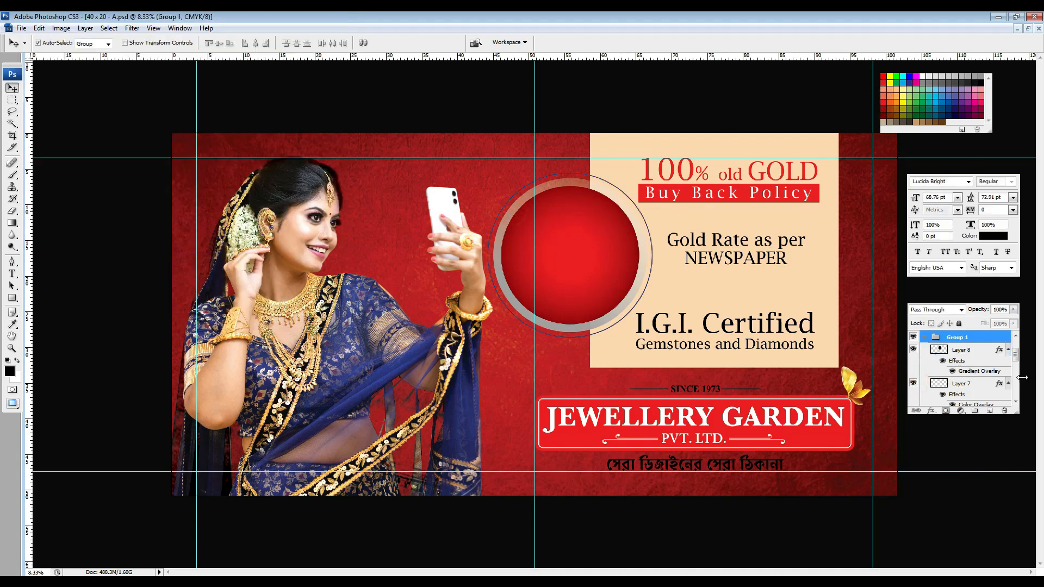
left_click_drag(1016, 359, 1015, 369)
left_click(953, 369)
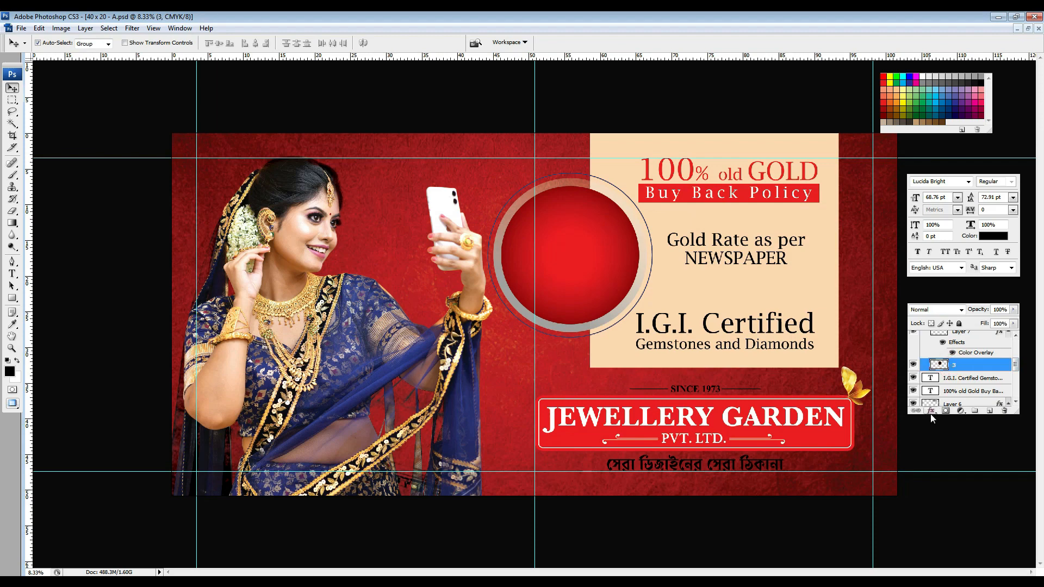
left_click(931, 411)
left_click(963, 516)
left_click(236, 56)
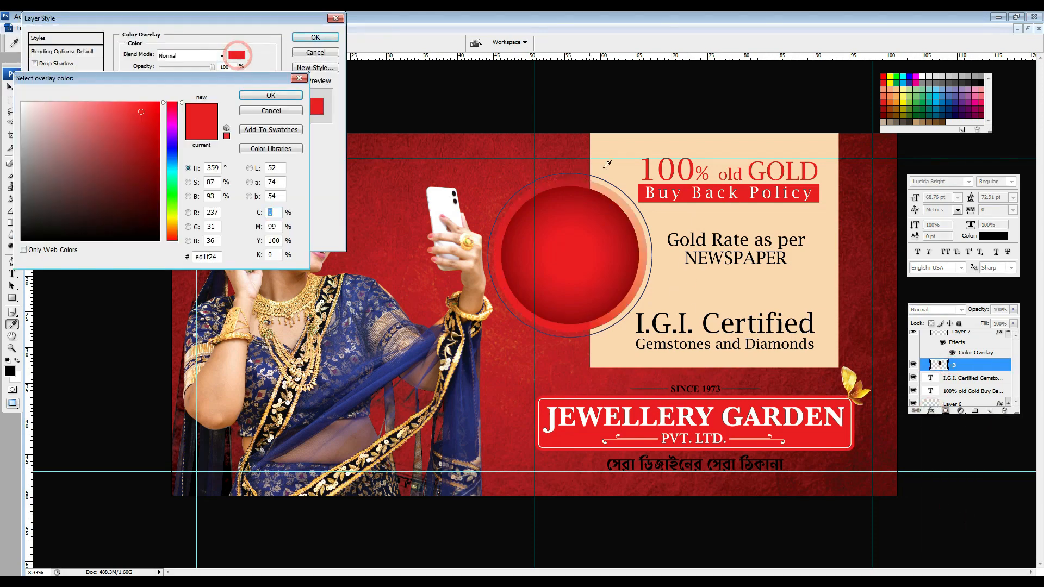
left_click(605, 170)
key("Return")
key("Return")
Step: Check which layer holds the badge's thin outer ring and set that ring's Color Overlay to white (ffffff)
key("ctrl+plus")
key("ctrl+plus")
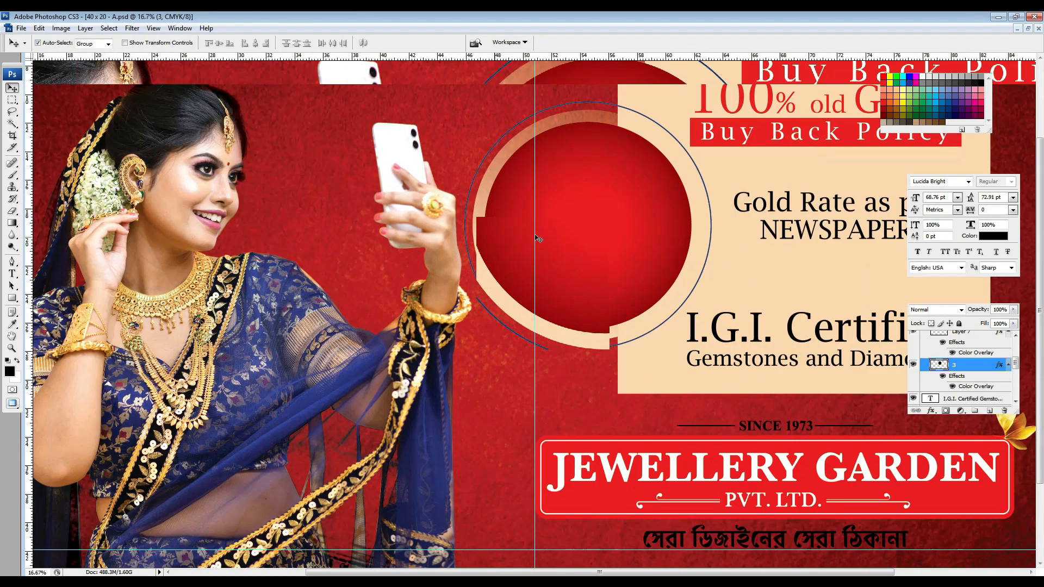
left_click(913, 332)
left_click(914, 333)
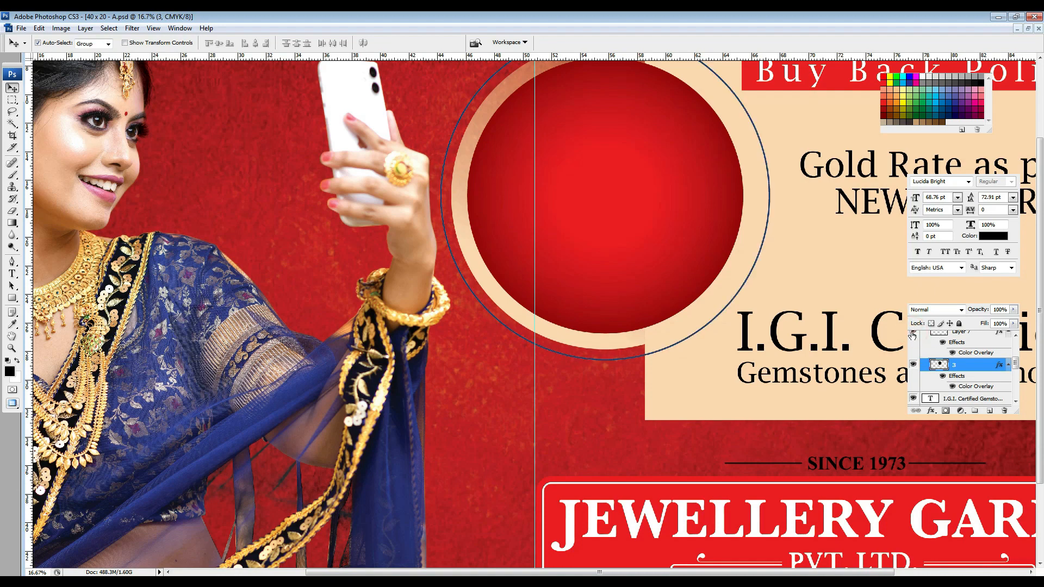
left_click(913, 332)
key("ctrl+minus")
key("ctrl+minus")
key("ctrl+minus")
key("ctrl+plus")
key("ctrl+plus")
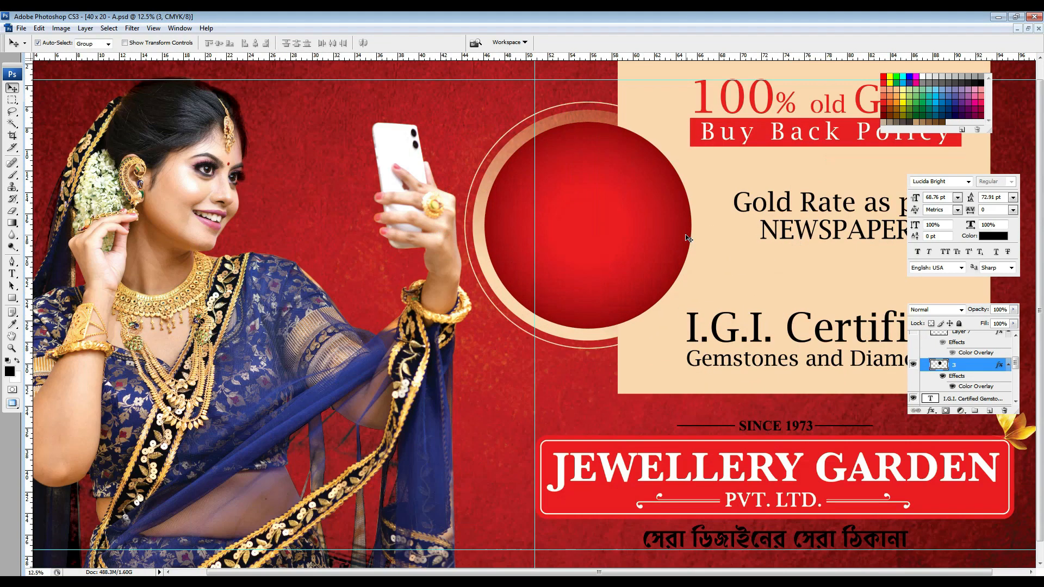
left_click(913, 333)
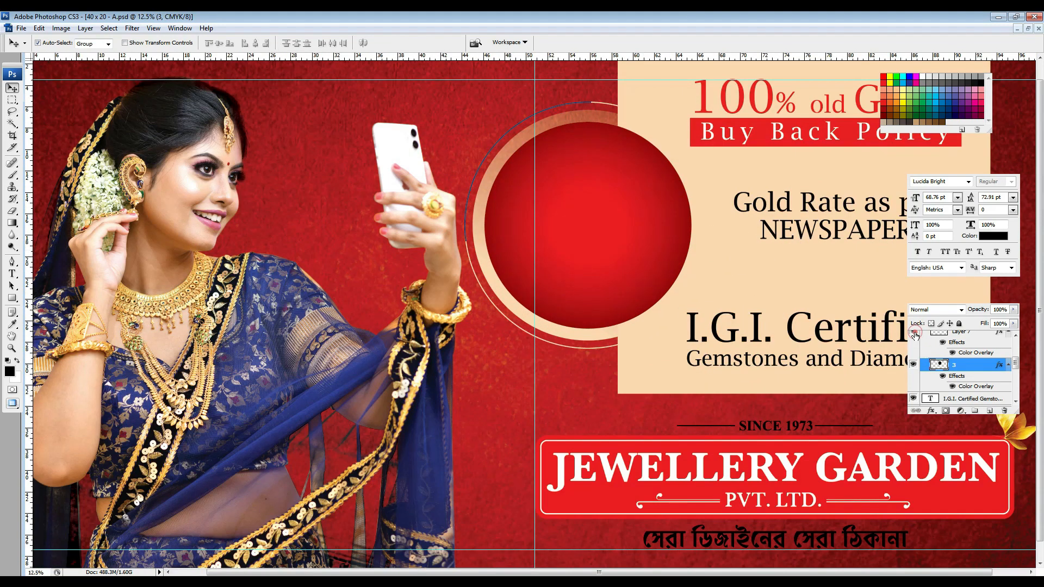
left_click(960, 337)
left_click(931, 410)
left_click(957, 498)
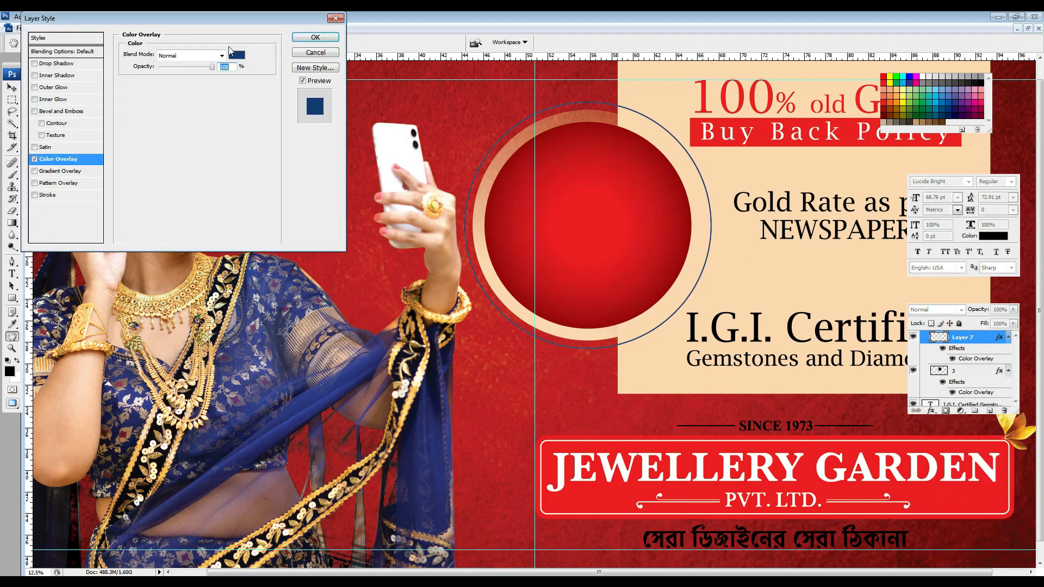
left_click(237, 53)
left_click(159, 240)
left_click(22, 102)
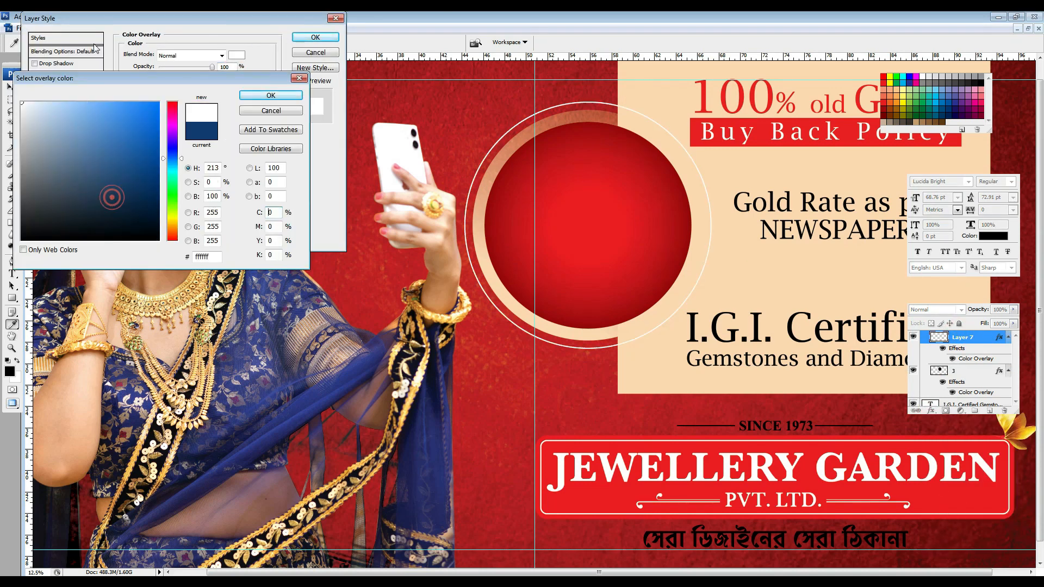
key("Return")
key("Return")
Step: Move the "Gold Rate as per NEWSPAPER" text slightly down in the peach panel
key("ctrl+minus")
key("ctrl+minus")
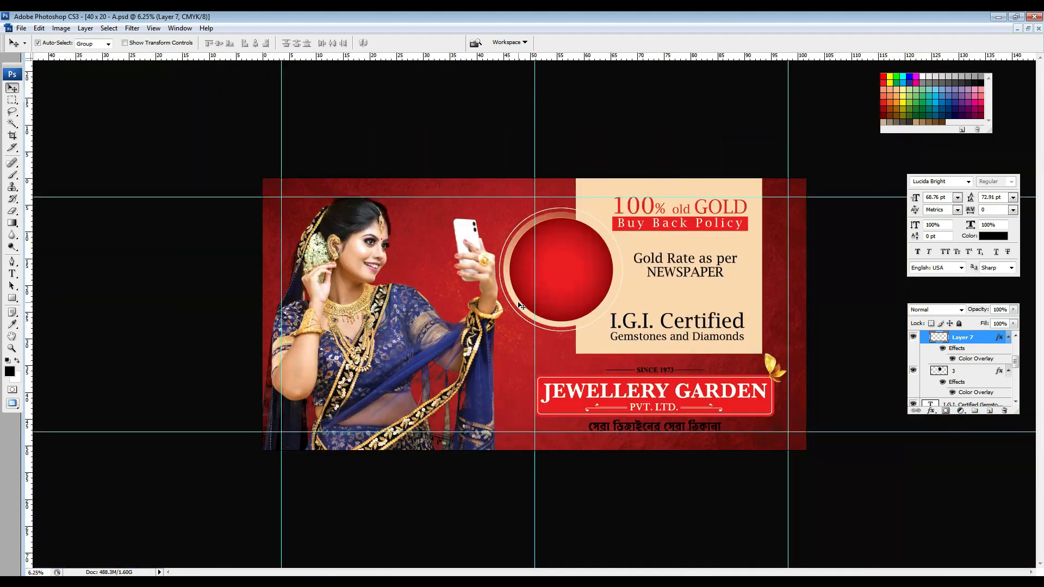
key("ctrl+plus")
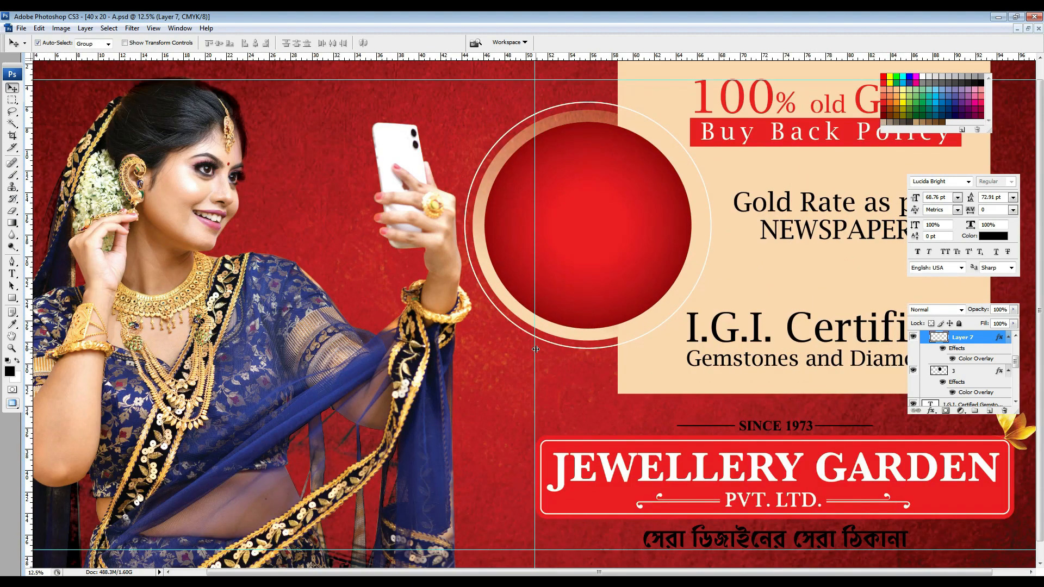
key("ctrl+minus")
key("ctrl+plus")
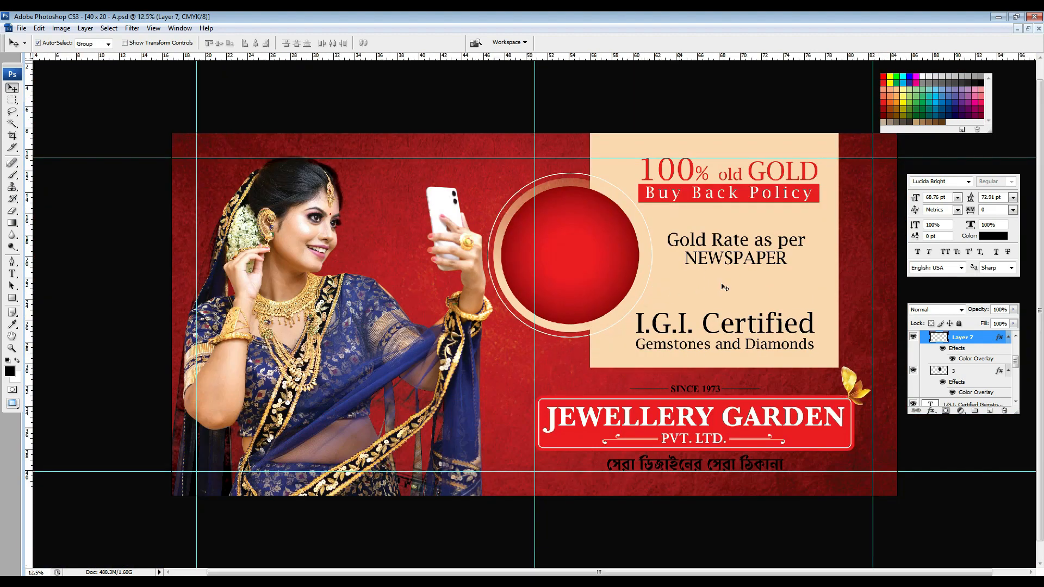
left_click_drag(802, 310, 760, 328)
key("ctrl+minus")
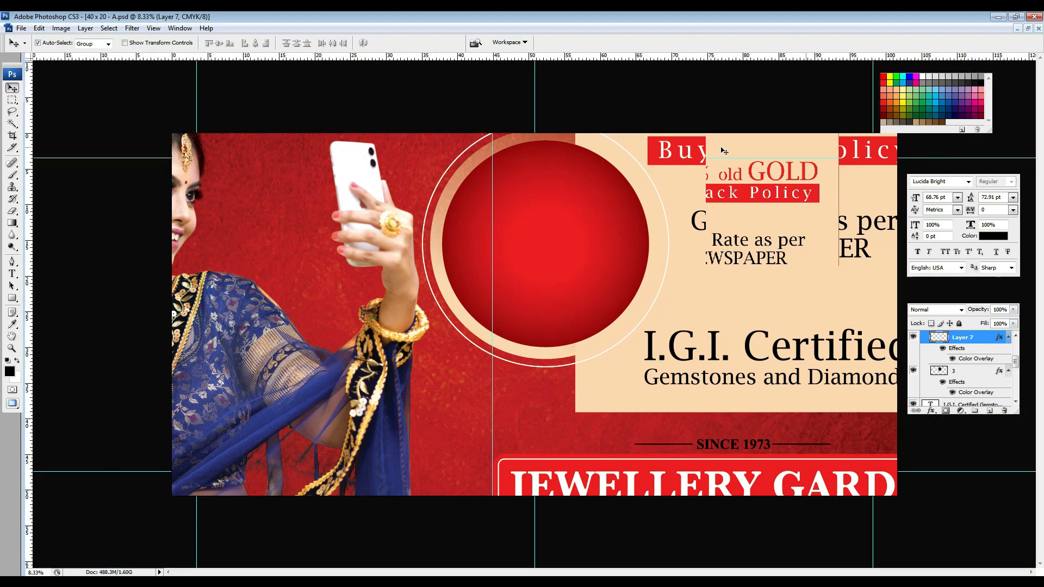
left_click_drag(721, 258, 721, 264)
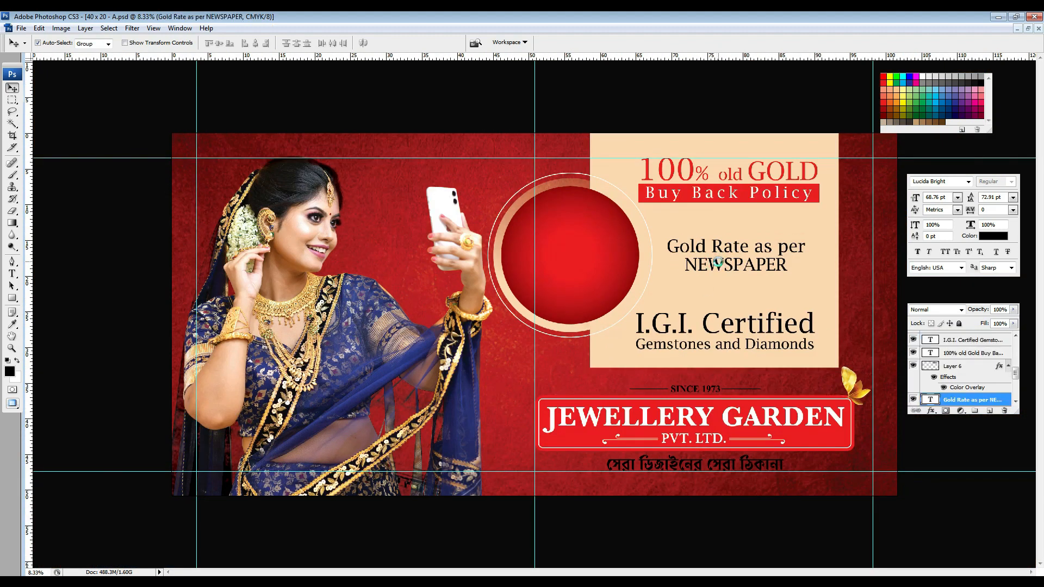
Step: Copy the gold Bengali title and its clipped texture layer from 40 x 20.psd into the banner document
key("ctrl+plus")
left_click_drag(992, 166, 307, 206)
left_click(641, 27)
left_click(634, 249)
left_click(1028, 29)
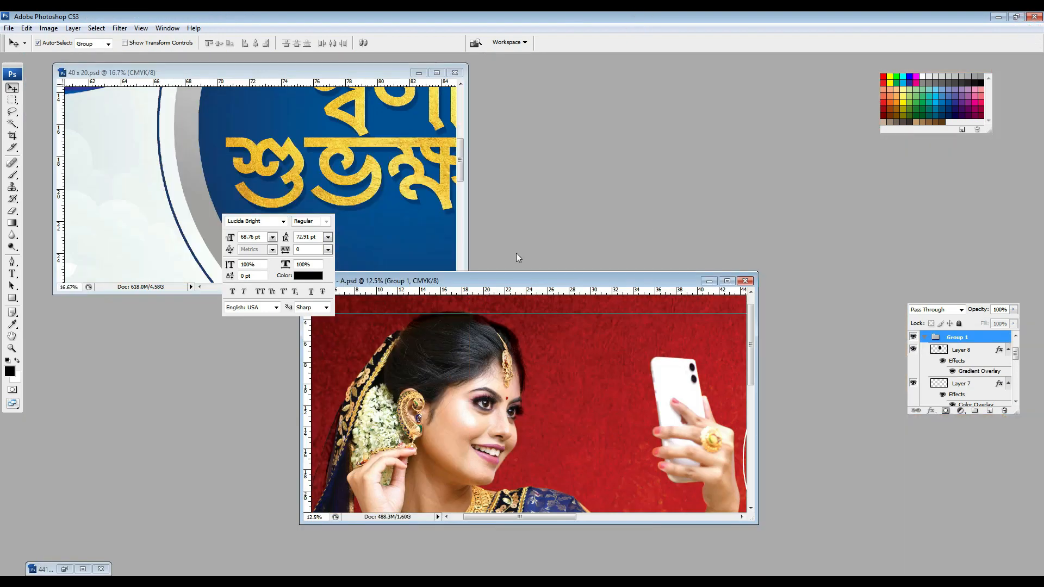
left_click(280, 198)
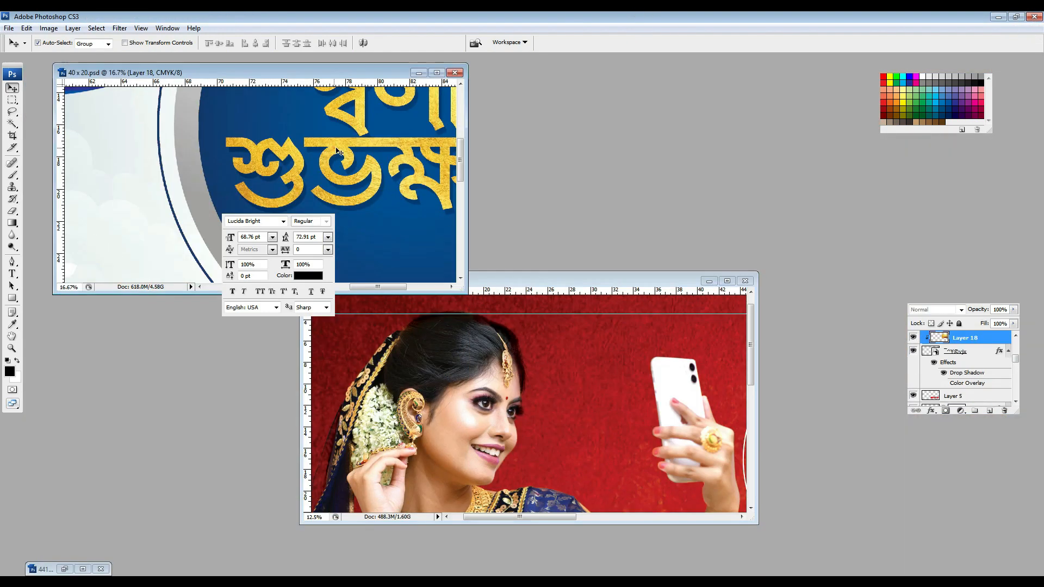
left_click(956, 351, "shift")
left_click_drag(956, 351, 620, 418)
double_click(649, 283)
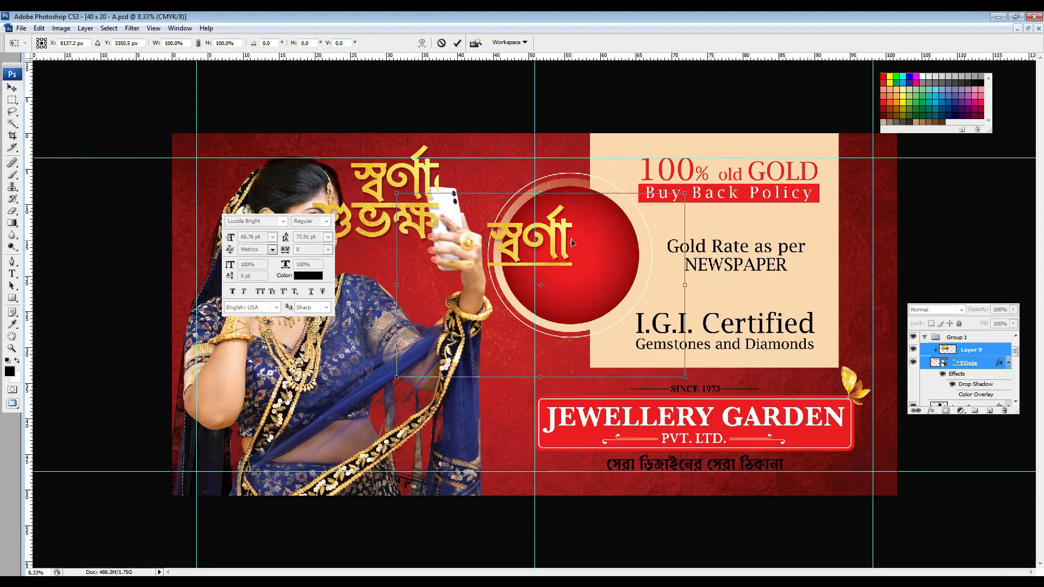
Step: Scale down the gold Bengali title to fit inside the badge's red circle and centre it there
left_click_drag(517, 261, 520, 333)
left_click_drag(429, 357, 456, 328)
key("ctrl+plus")
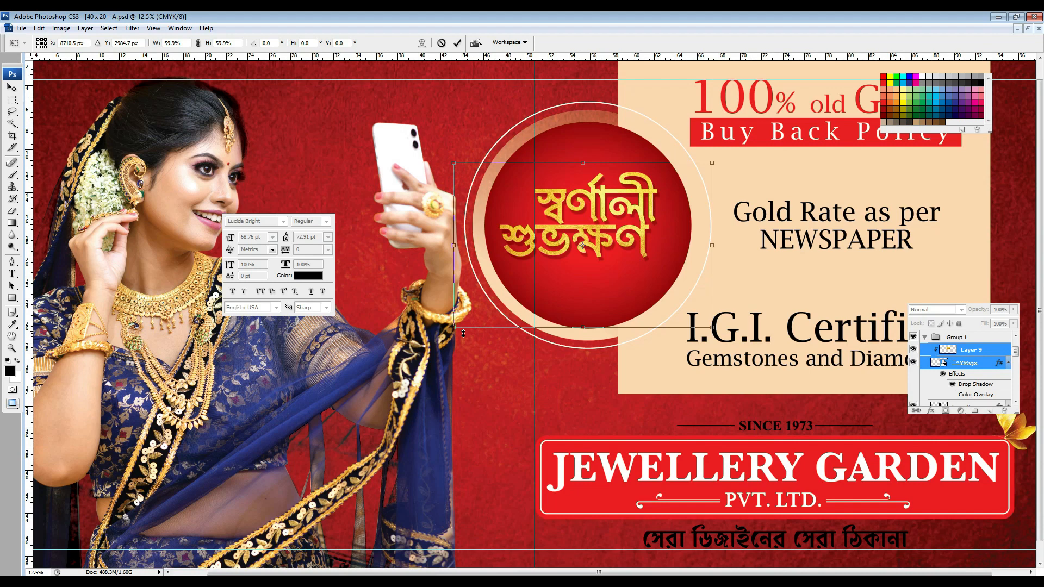
left_click_drag(712, 163, 720, 157)
key("Return")
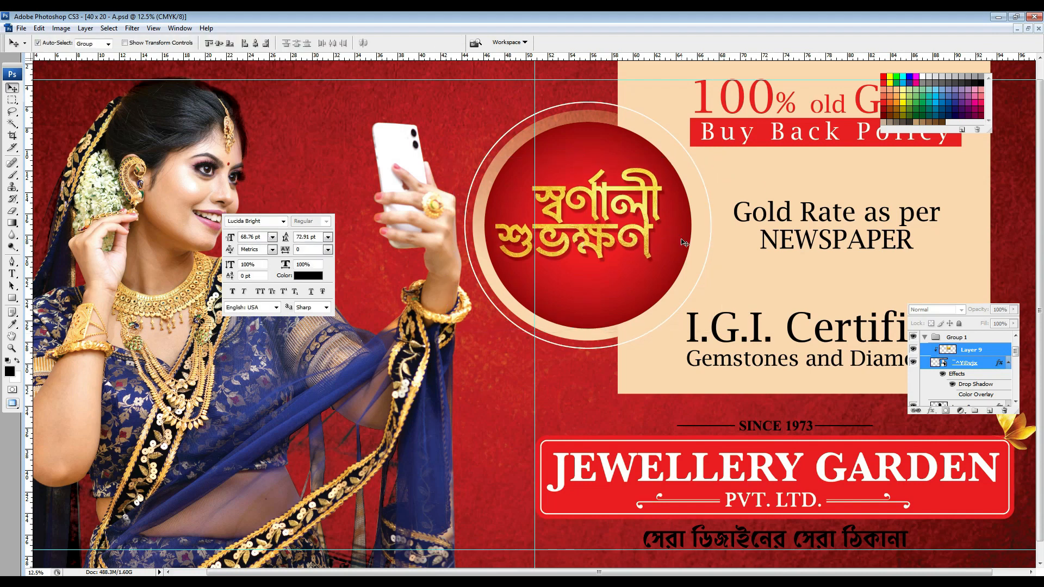
left_click_drag(642, 241, 645, 241)
key("ctrl+minus")
key("ctrl+minus")
key("ctrl+h")
key("ctrl+h")
key("ctrl+plus")
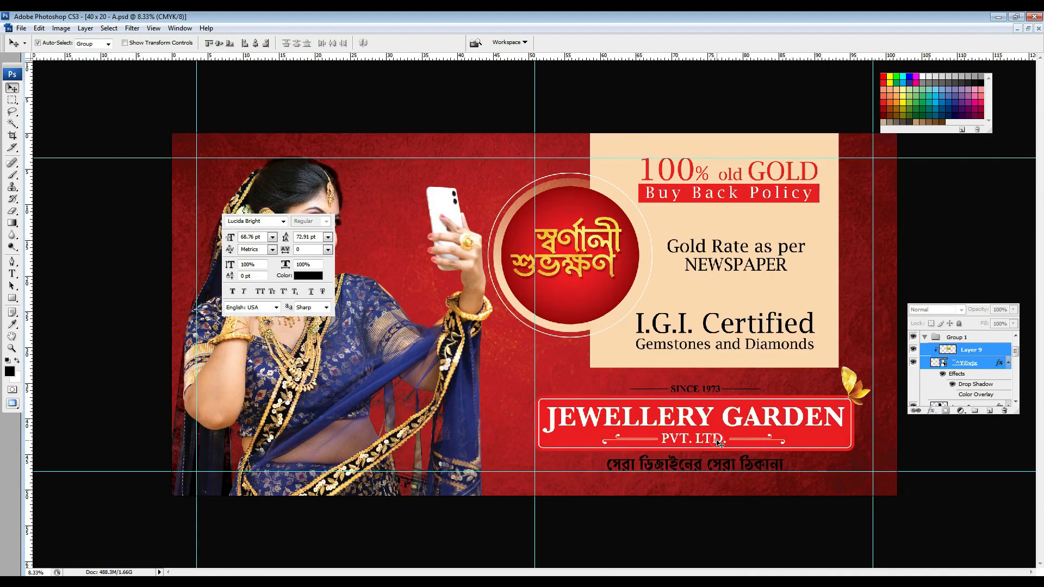
Step: Select the black Bengali tagline beneath the Jewellery Garden logo, fill it with white and deselect it
left_click(716, 440)
left_click(12, 102)
key("ctrl+plus")
key("ctrl+plus")
key("ctrl+plus")
key("ctrl+plus")
left_click_drag(789, 500, 512, 284)
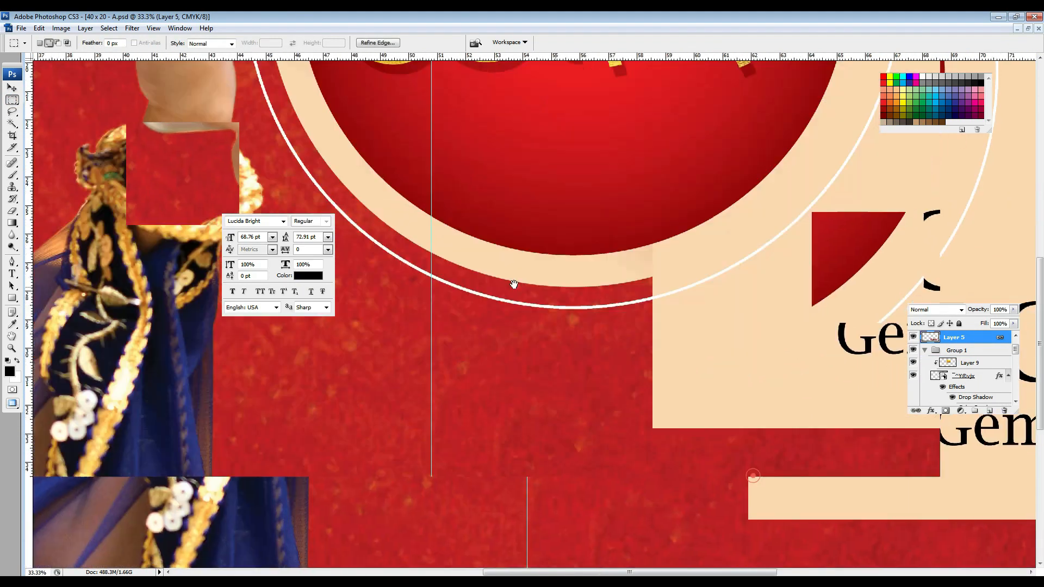
left_click_drag(634, 364, 678, 397)
left_click_drag(888, 546, 601, 301)
key("v")
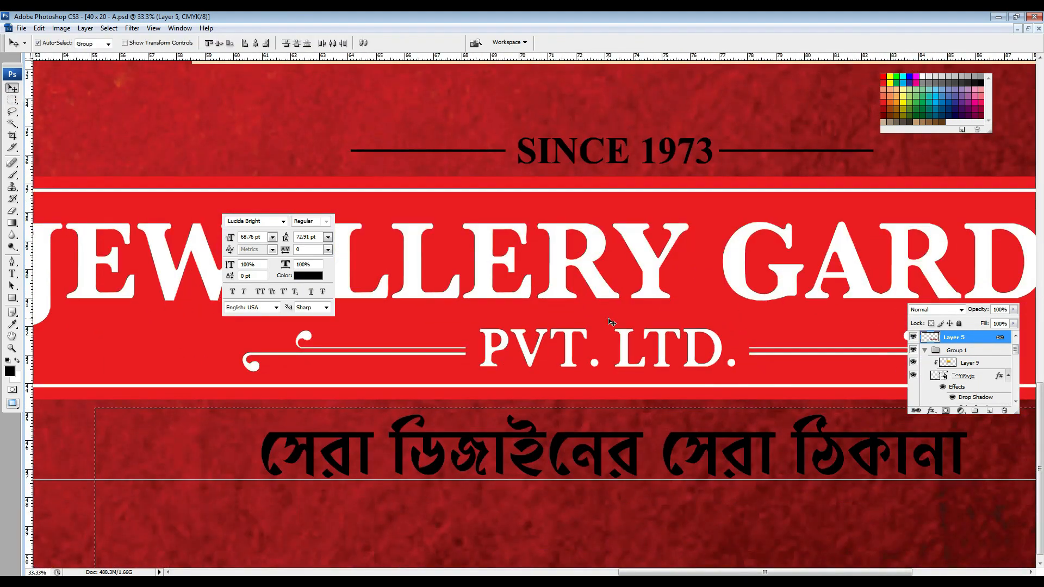
key("Down")
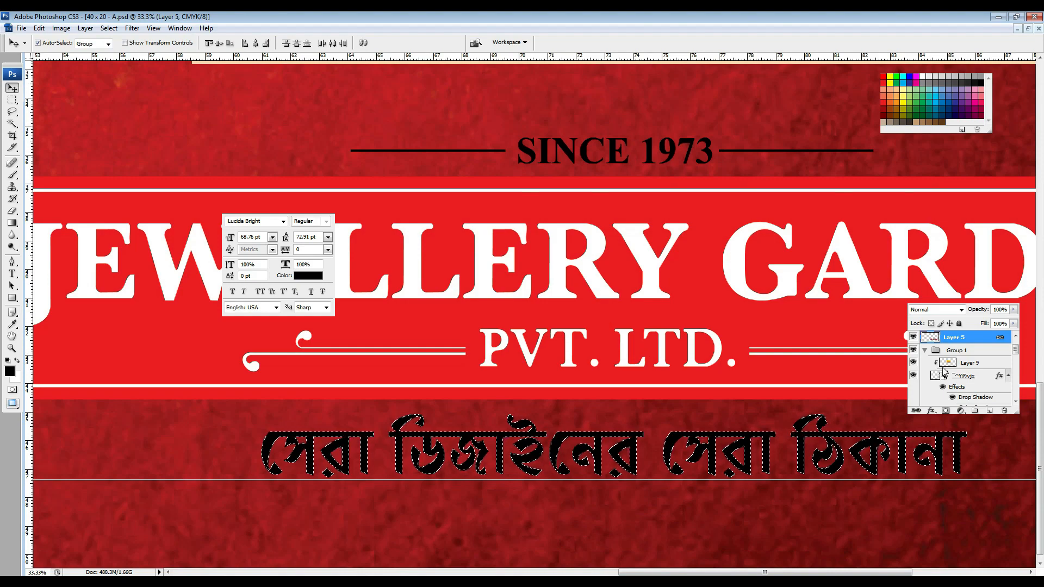
key("ctrl+BackSpace")
key("ctrl+d")
Step: Select the "SINCE 1973" text with its side lines above the logo and fill it with white
left_click_drag(633, 227, 632, 294)
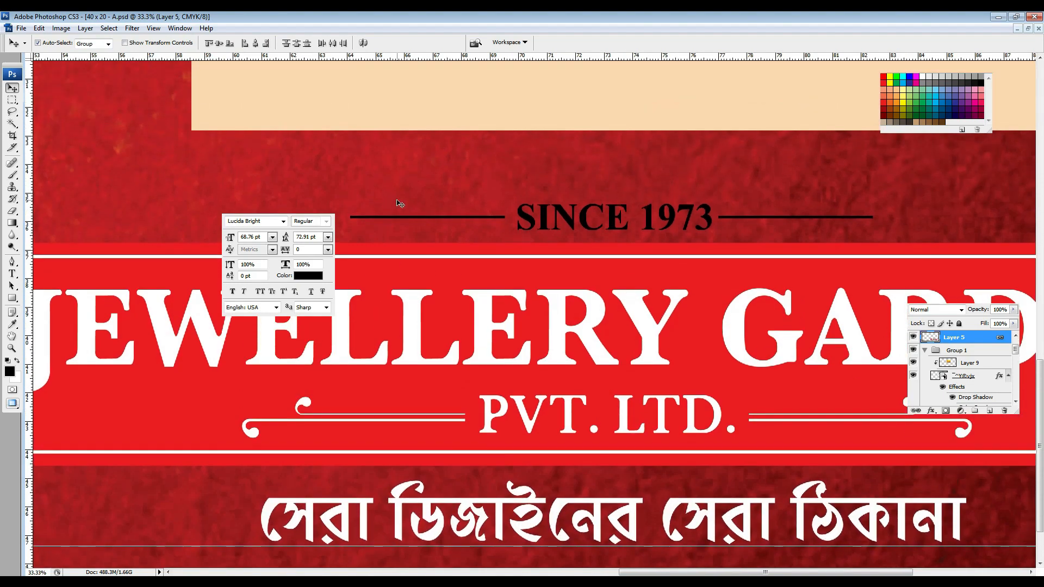
key("Tab")
left_click_drag(287, 150, 968, 216)
key("Tab")
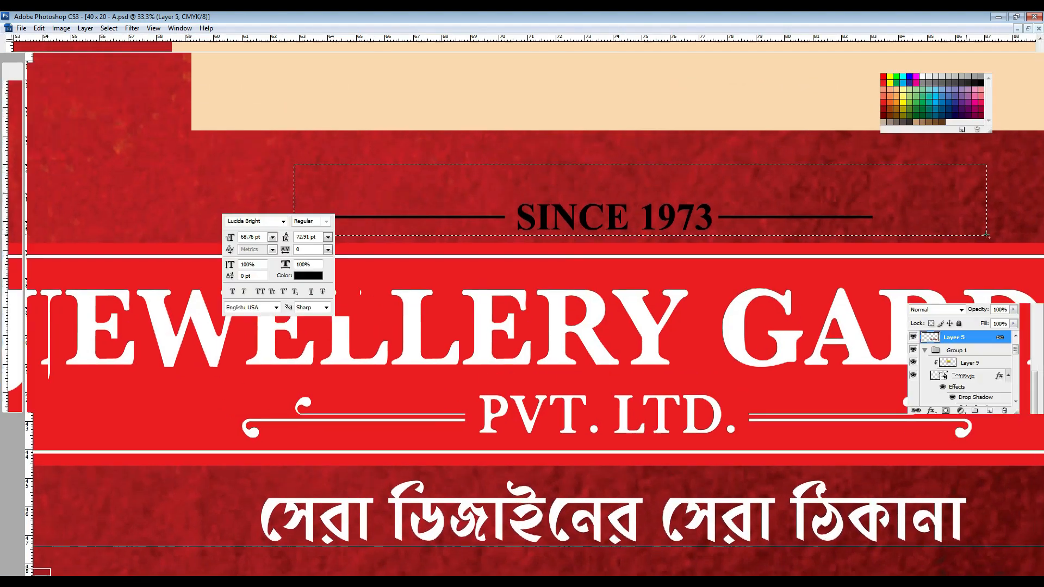
key("v")
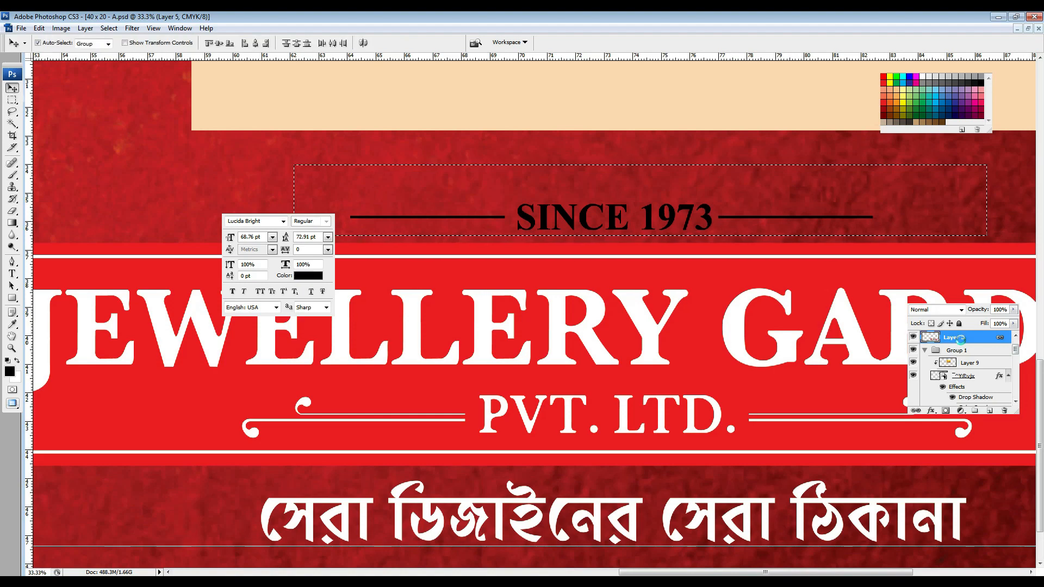
key("Up")
key("Down")
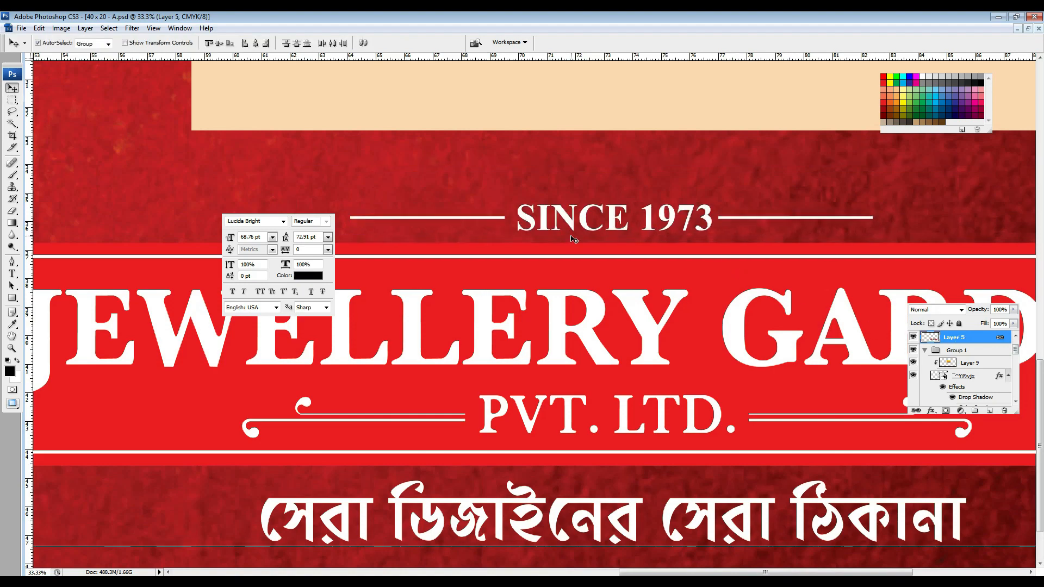
Step: Move the floating Character palette off the model's face into the empty area beside the banner
key("ctrl+minus")
key("ctrl+minus")
key("ctrl+minus")
key("ctrl+minus")
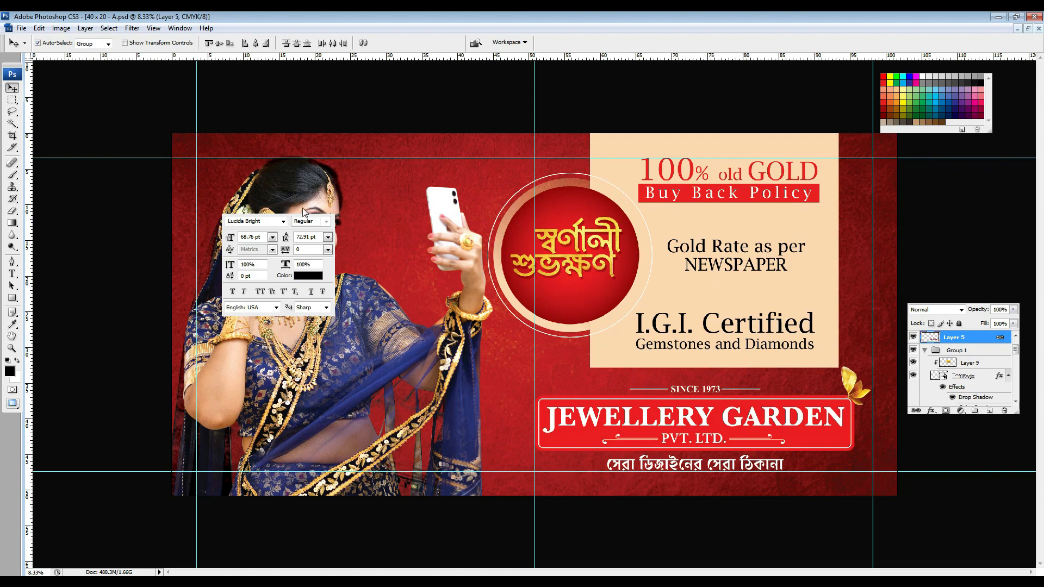
left_click_drag(303, 212, 129, 115)
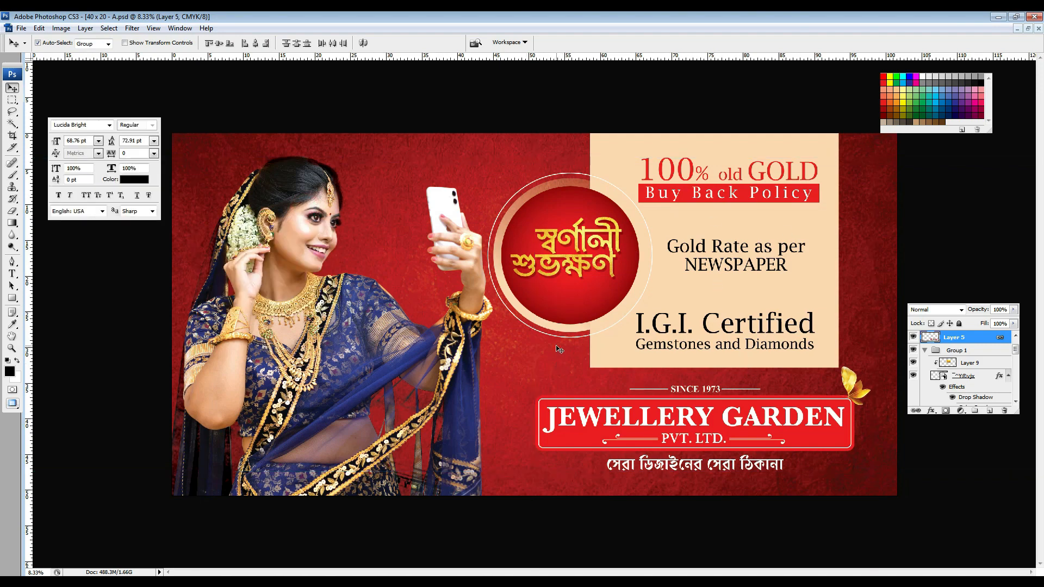
Step: Copy the two yellow shop location labels and their phone numbers from 40 x 20.psd onto the top of the banner's layers
left_click_drag(1014, 351, 1018, 345)
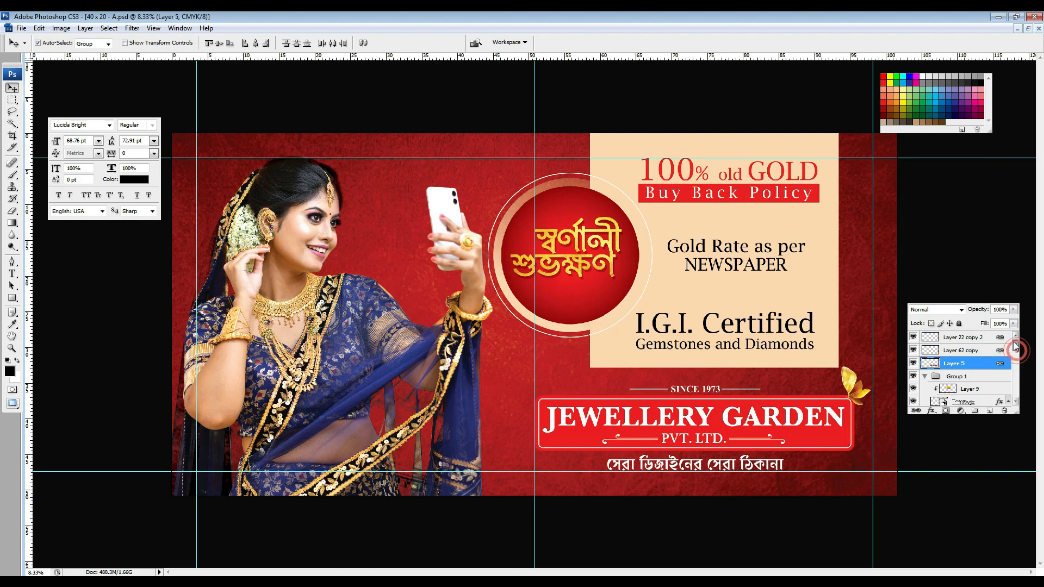
left_click(960, 338)
left_click(1028, 29)
left_click(268, 250)
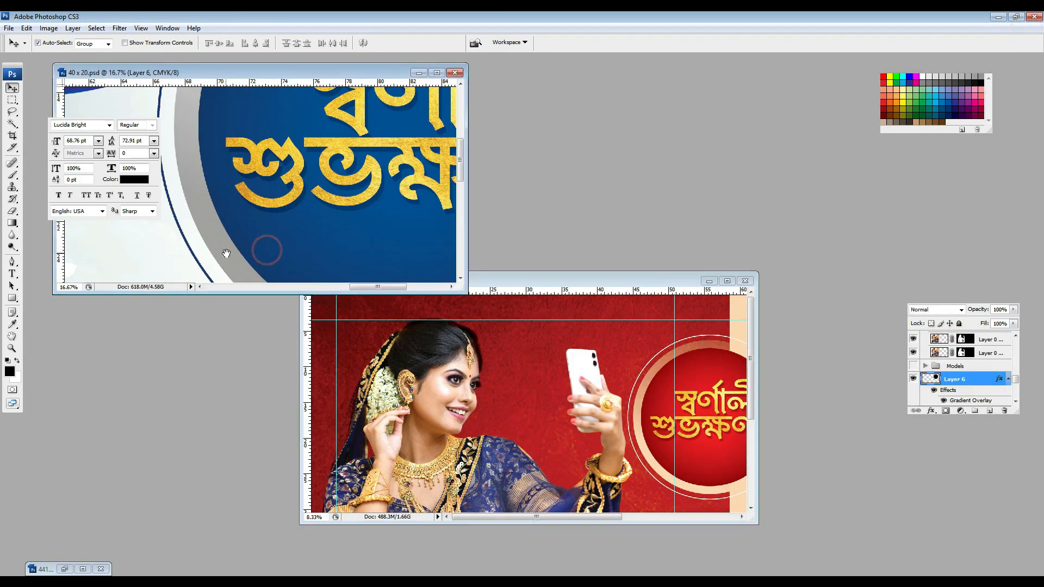
left_click_drag(226, 257, 431, 178)
key("ctrl+minus")
left_click_drag(119, 277, 437, 484)
left_click(231, 244)
double_click(529, 282)
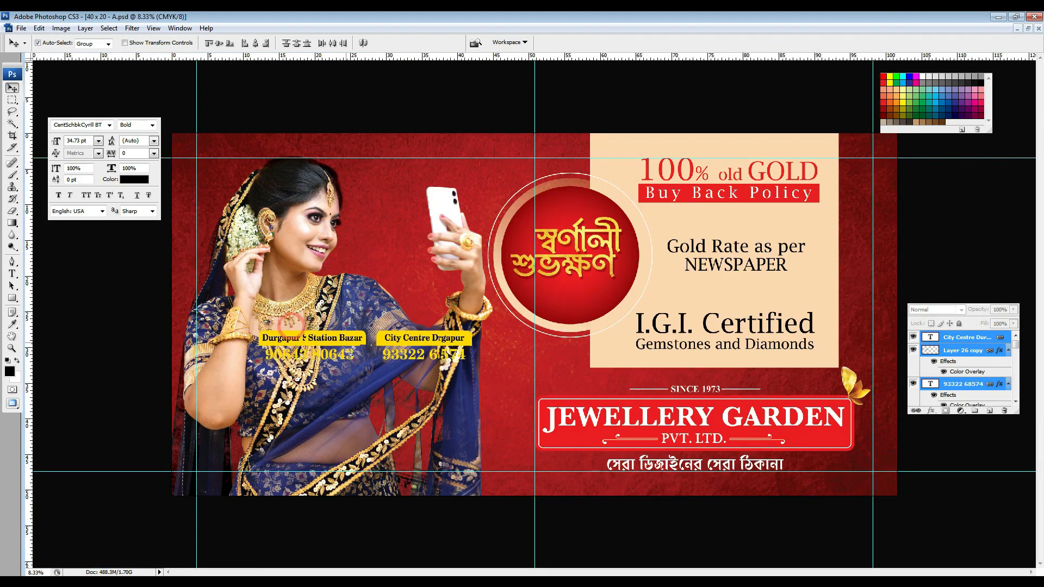
Step: Try different positions over the model for the shop contact labels and the Jewellery Garden logo, and undo the last move
left_click_drag(294, 335, 315, 452)
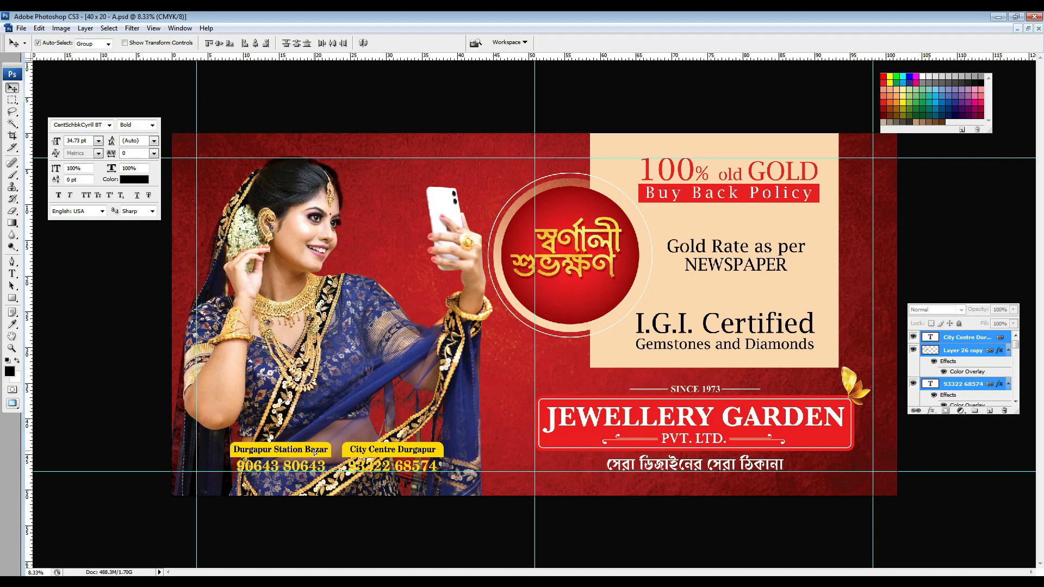
left_click_drag(314, 452, 398, 341)
left_click_drag(696, 419, 366, 350)
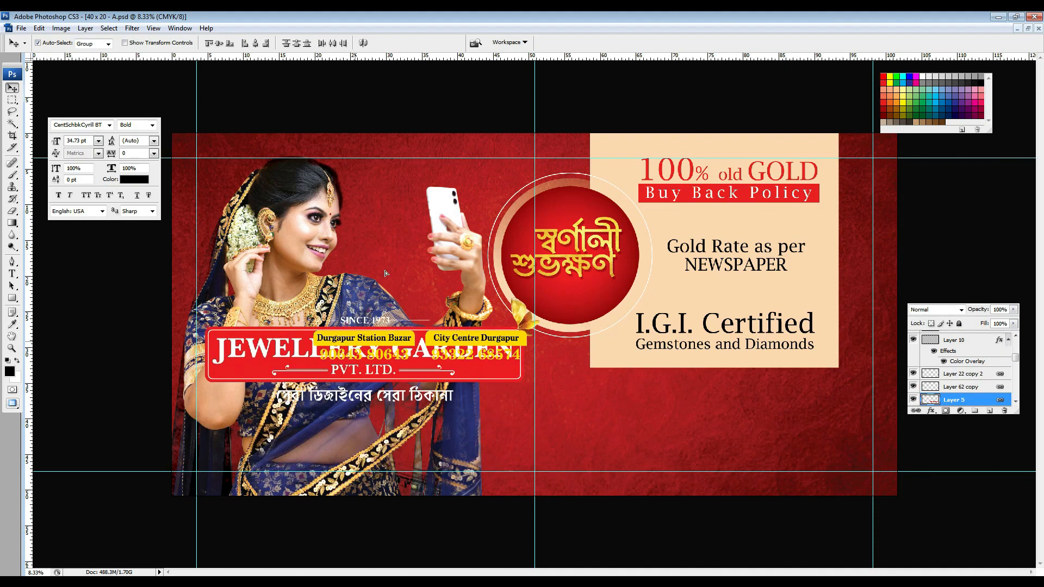
left_click_drag(385, 274, 427, 177)
key("ctrl+z")
Step: Place the two yellow shop labels and their phone numbers over the lower part of the model's saree and fine-tune their height
left_click_drag(477, 340, 397, 452)
key("ctrl+t")
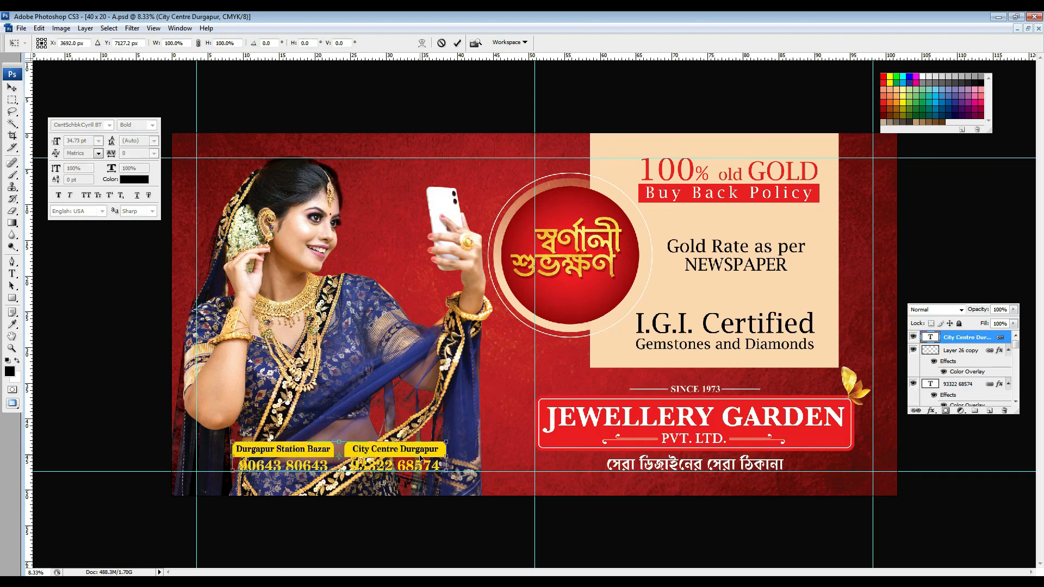
key("Down")
key("Down")
key("Up")
double_click(416, 460)
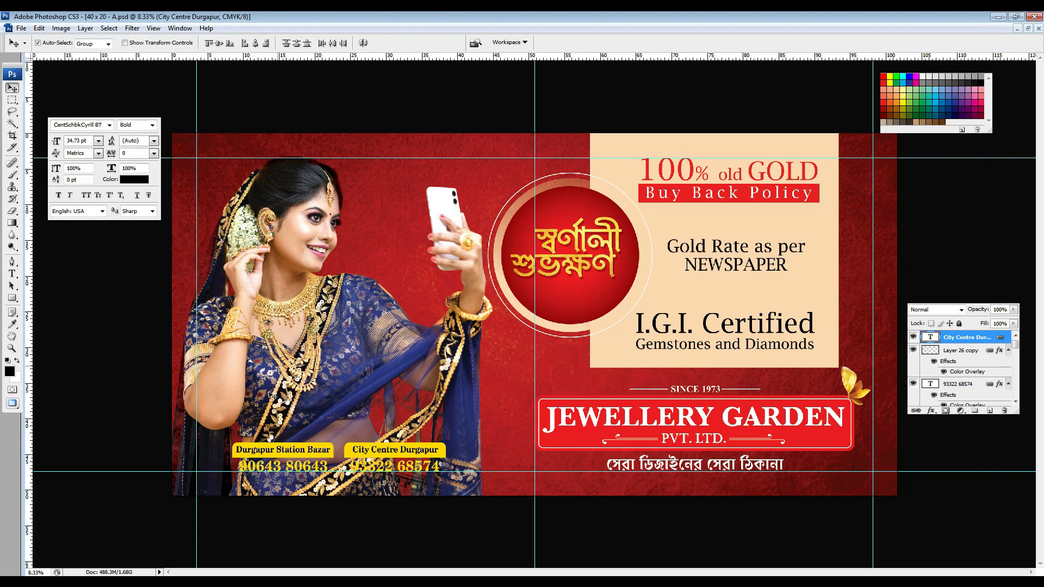
Step: Add a new layer above the model, paint a soft 600-size brush dab behind the contact labels, and stretch it into a broad shadow
left_click(352, 430)
left_click(990, 412)
key("ctrl+t")
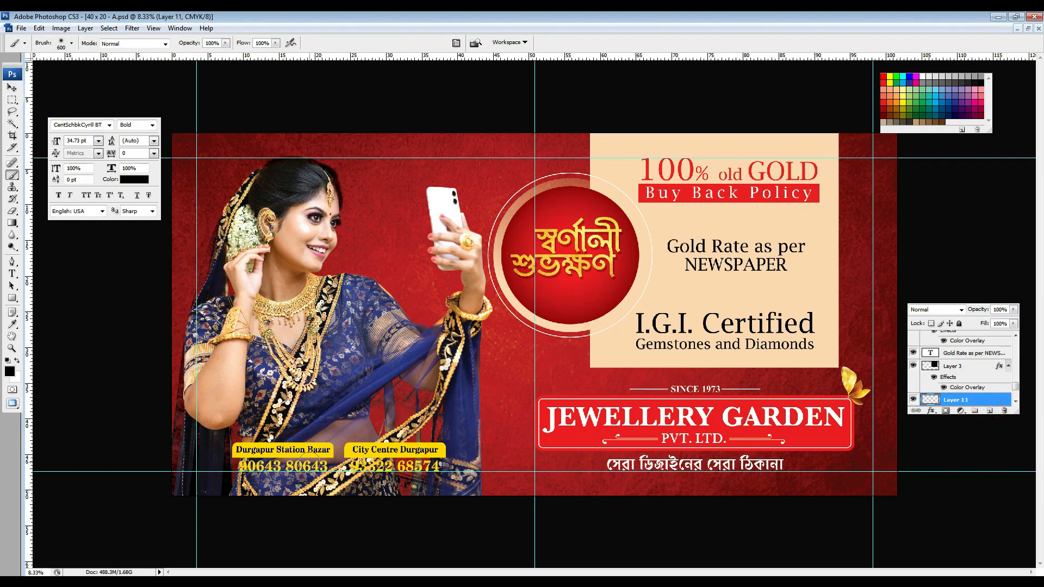
left_click_drag(356, 440, 652, 407)
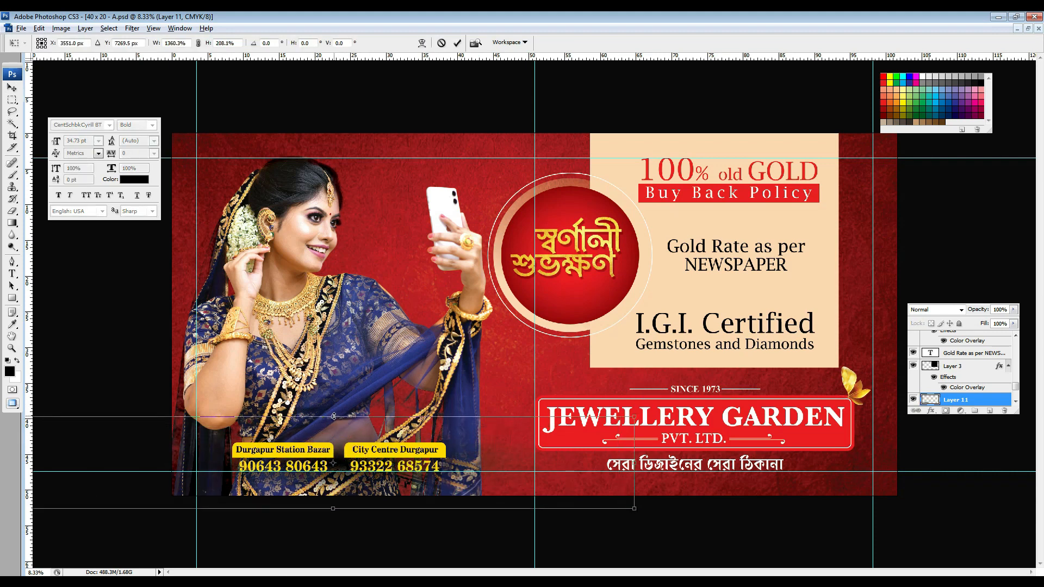
left_click_drag(333, 417, 353, 383)
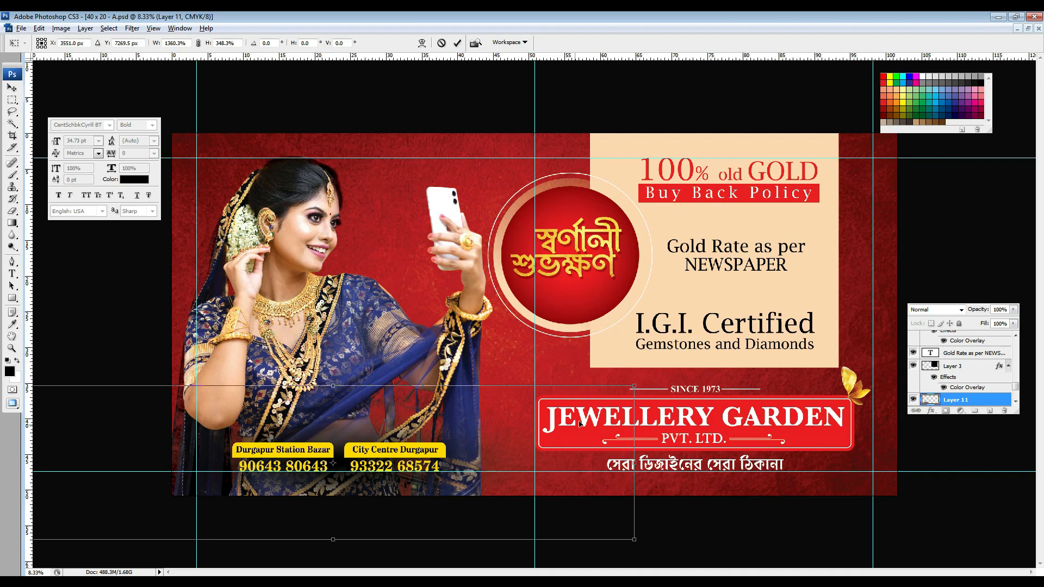
left_click_drag(634, 385, 659, 384)
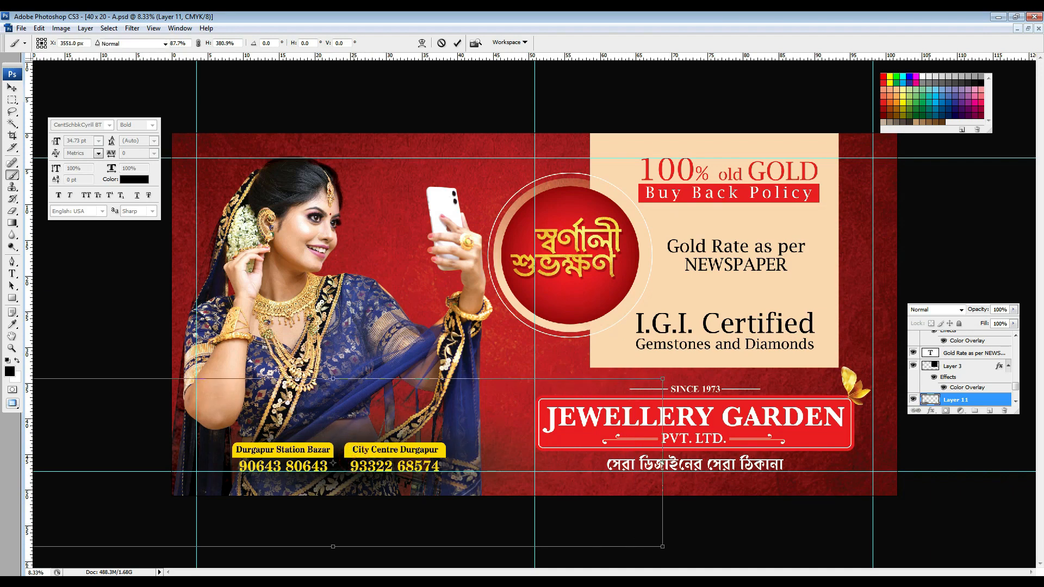
key("Return")
Step: Apply a Color Overlay to the soft shadow behind the contact labels, using the blue sampled from the model's saree
left_click(932, 412)
left_click(967, 510)
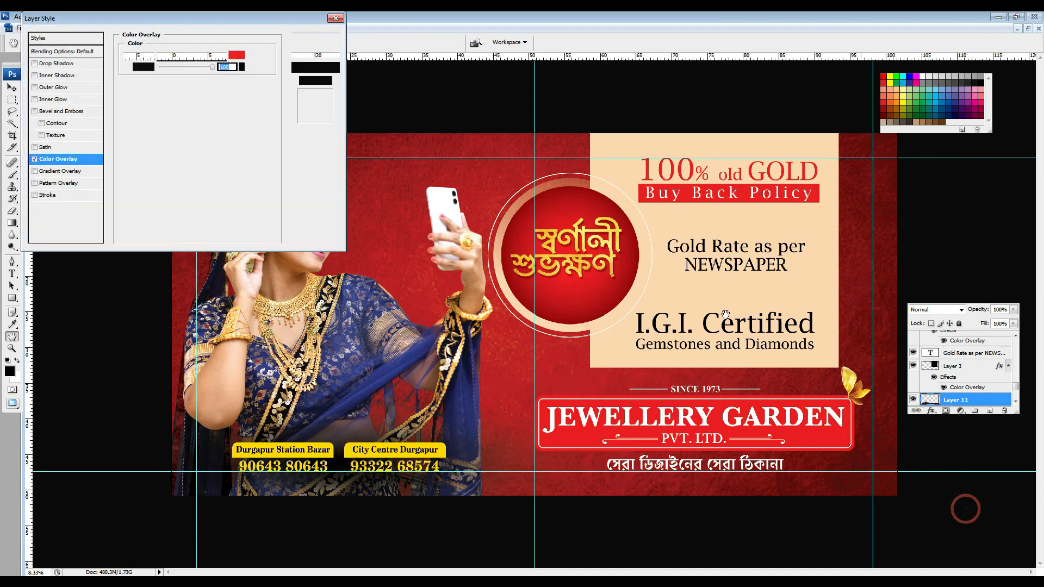
left_click(237, 55)
left_click_drag(141, 81, 167, 63)
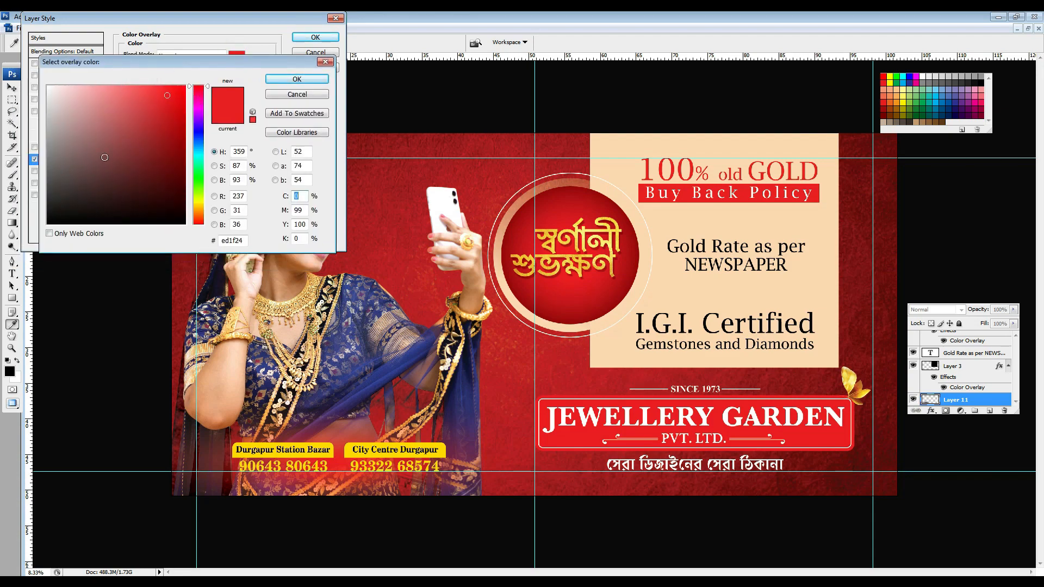
left_click(46, 85)
left_click(425, 259)
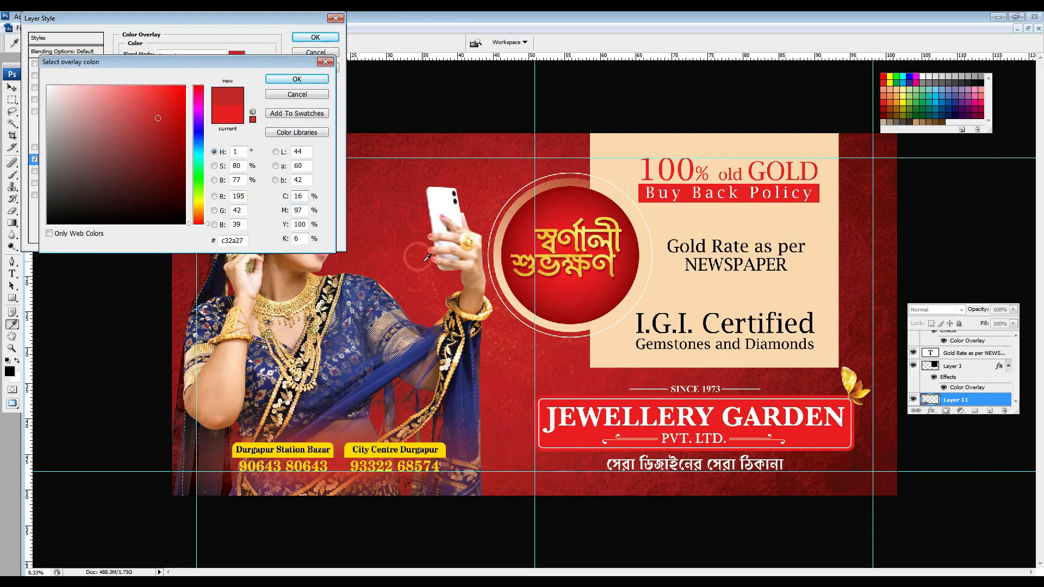
left_click(363, 383)
key("Return")
key("Return")
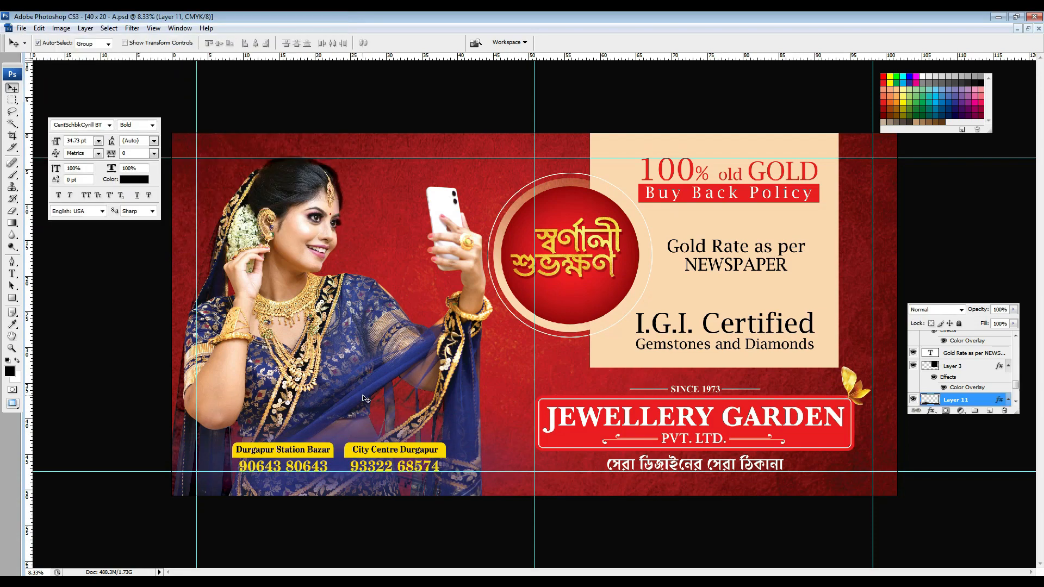
Step: Narrow the blue glow behind the contact labels to 85.5% width and shift it slightly to the right and down, with guides hidden
key("ctrl+t")
key("ctrl+minus")
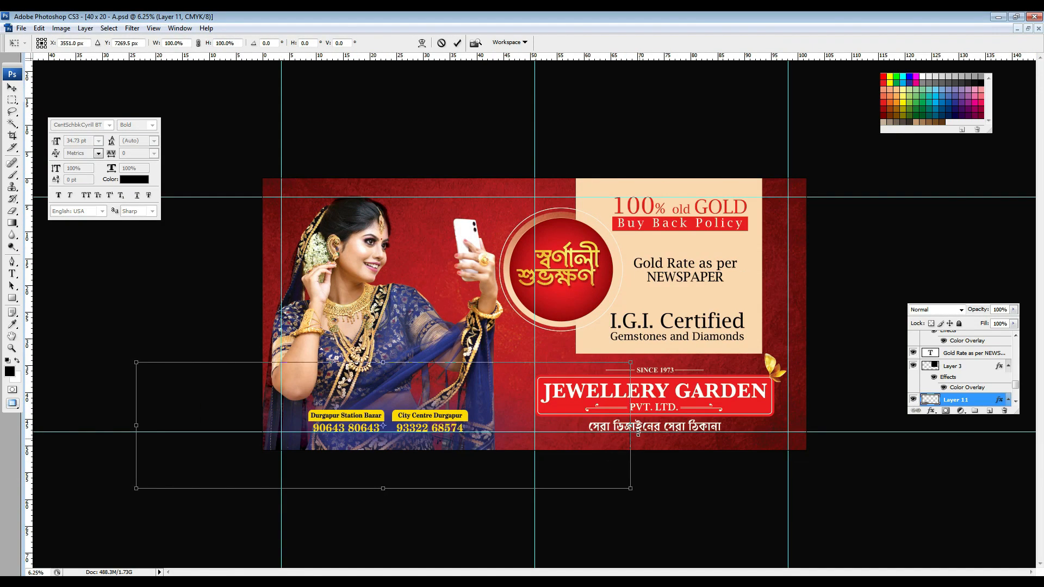
left_click_drag(631, 407, 597, 408)
left_click_drag(459, 437, 468, 436)
key("ctrl+semicolon")
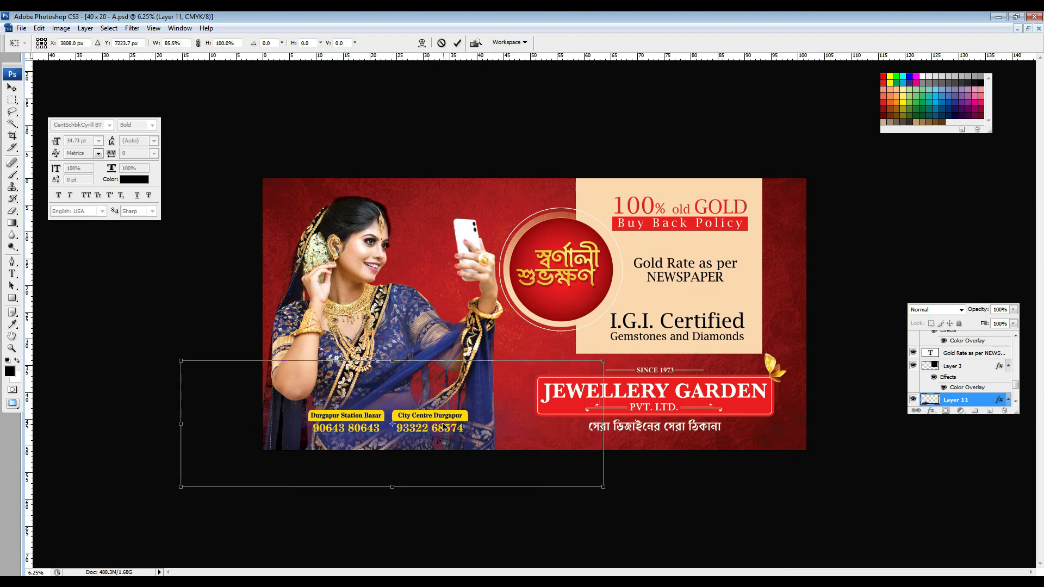
key("Down")
key("Down")
key("Down")
key("Down")
key("Down")
key("Down")
key("Down")
key("Down")
key("Down")
key("Down")
key("Down")
key("Down")
key("Down")
key("Down")
key("Down")
key("Down")
key("Down")
key("Down")
key("Down")
key("Down")
key("Up")
key("Up")
key("Up")
key("Up")
key("Up")
key("Up")
key("Up")
key("Up")
key("Up")
key("Up")
key("Up")
key("Up")
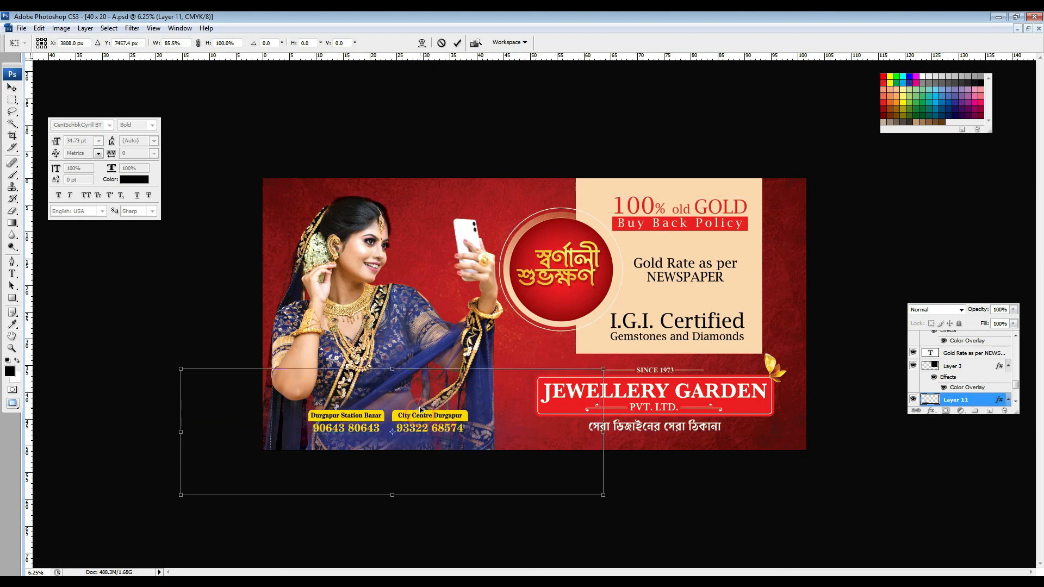
key("Return")
Step: Set the blue glow layer's opacity to 84% and compare the banner with that layer hidden and shown
key("ctrl+plus")
key("ctrl+plus")
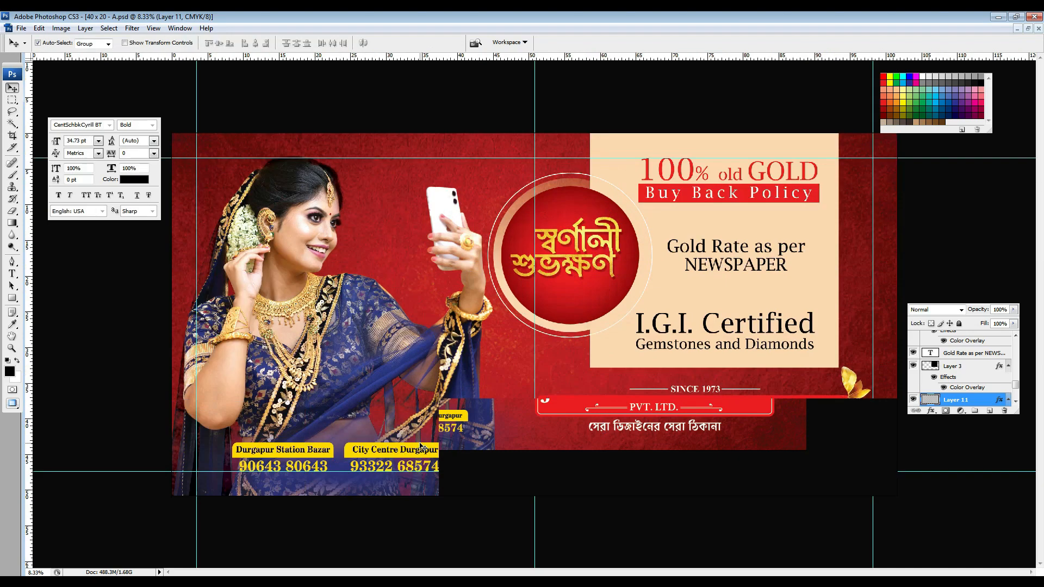
left_click_drag(324, 495, 349, 478)
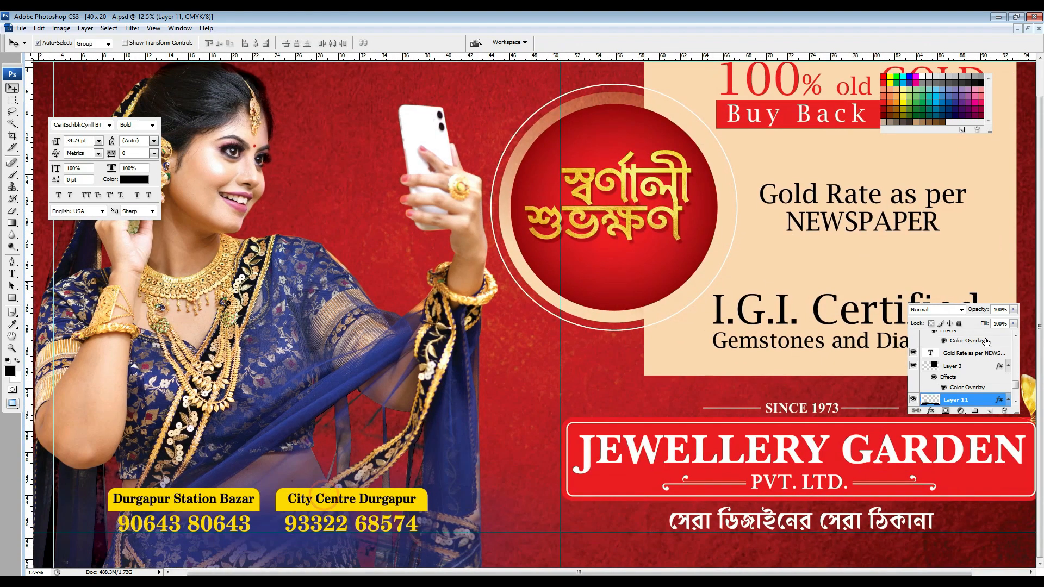
left_click(1015, 312)
left_click_drag(1016, 322, 1006, 323)
key("ctrl+semicolon")
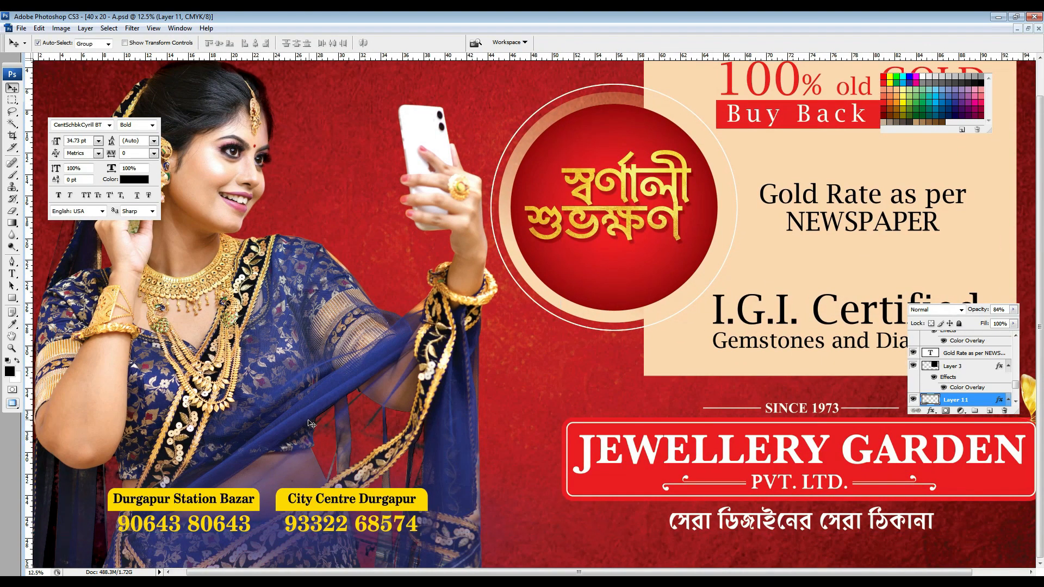
key("ctrl+minus")
key("ctrl+minus")
key("ctrl+minus")
key("ctrl+plus")
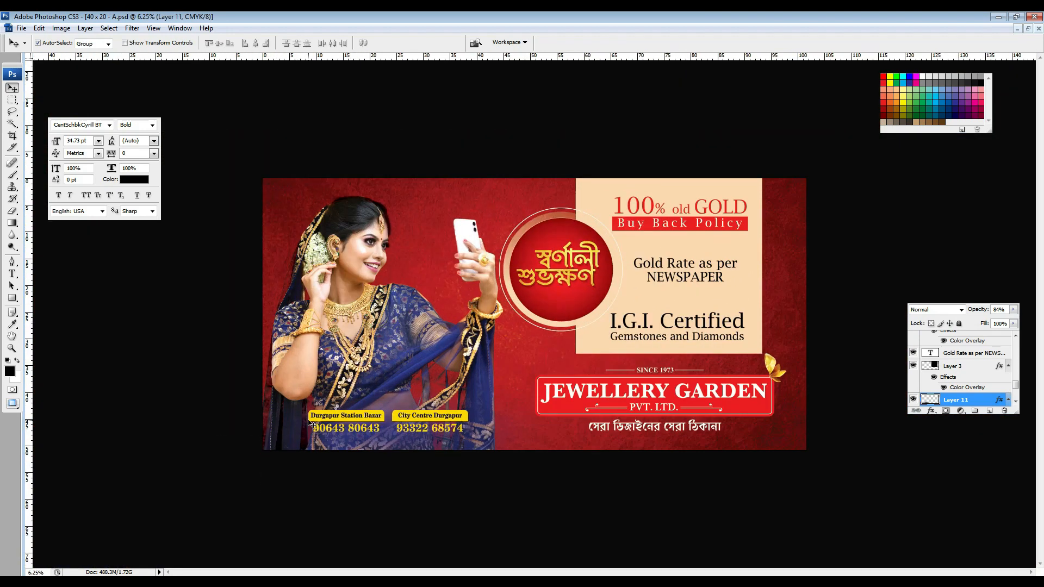
left_click(913, 400)
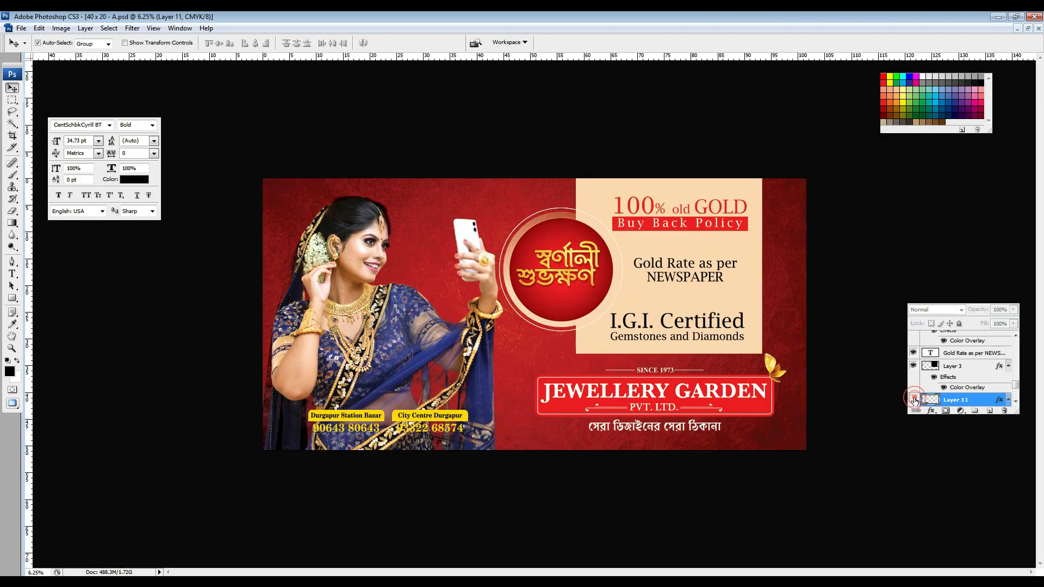
left_click(914, 400)
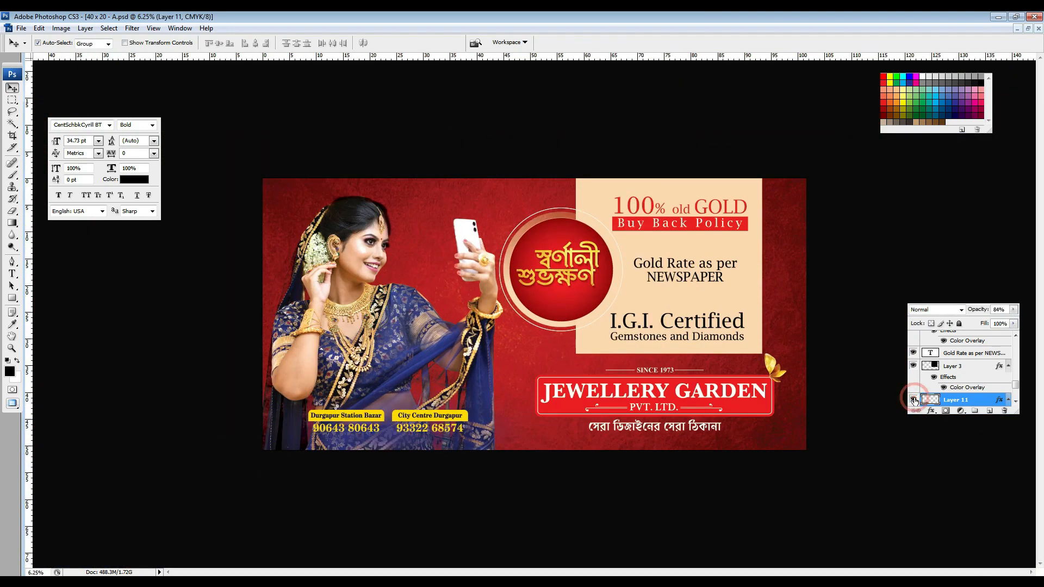
Step: On a new layer, draw a black-to-transparent gradient from the banner's lower-left corner diagonally towards the model's elbow
left_click(991, 412)
key("g")
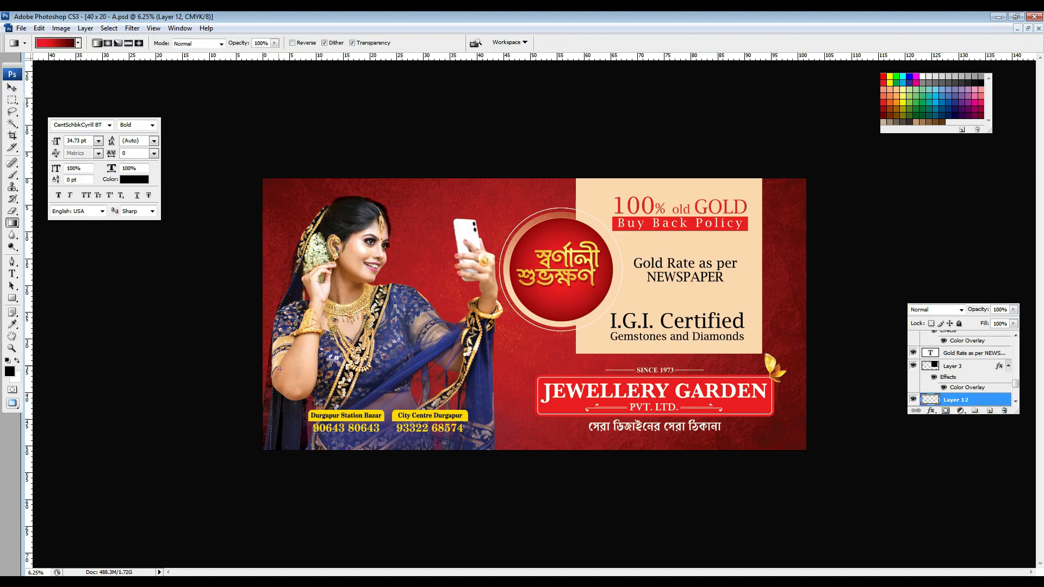
left_click(79, 43)
left_click(38, 70)
left_click_drag(250, 467, 309, 370)
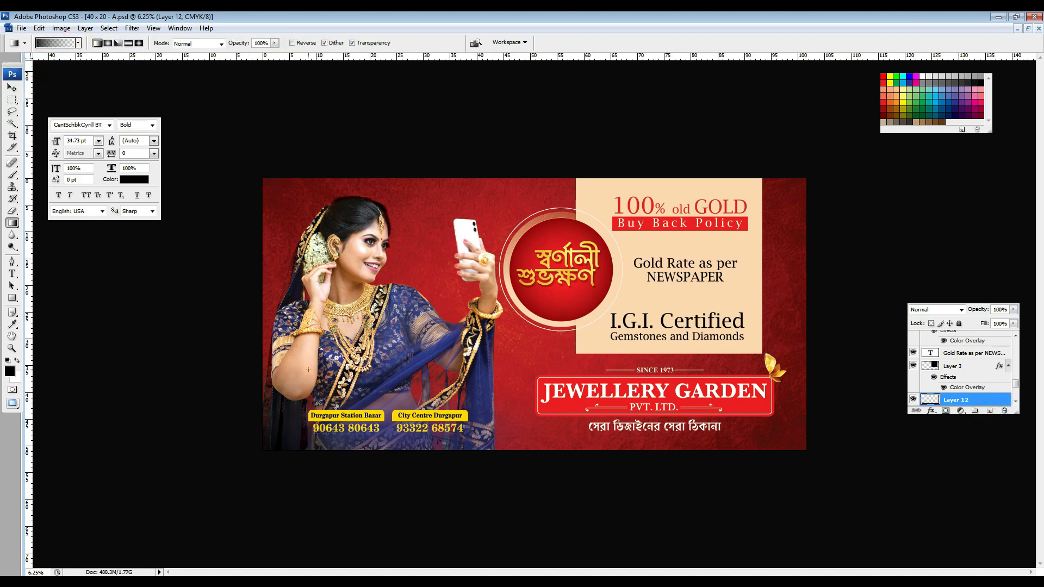
key("ctrl+t")
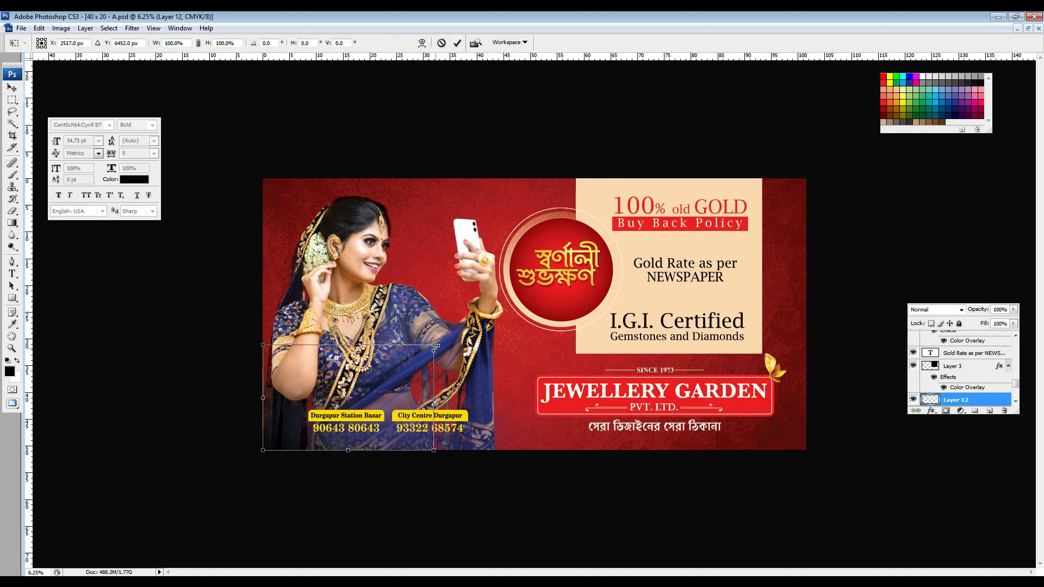
key("Return")
key("v")
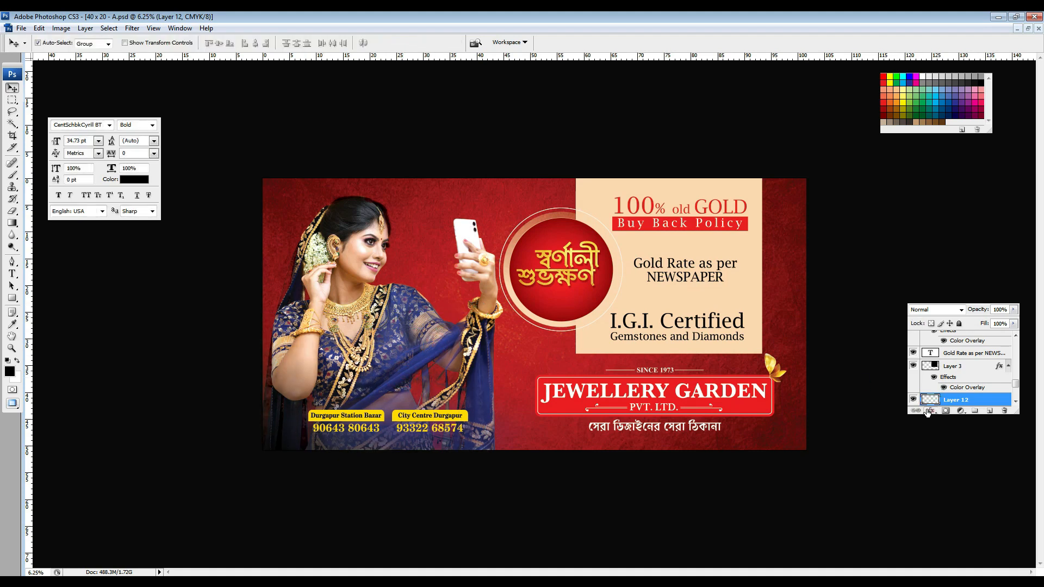
Step: Give the corner gradient a Color Overlay in the saree's dark blue, 2b3680
left_click(931, 410)
left_click(966, 511)
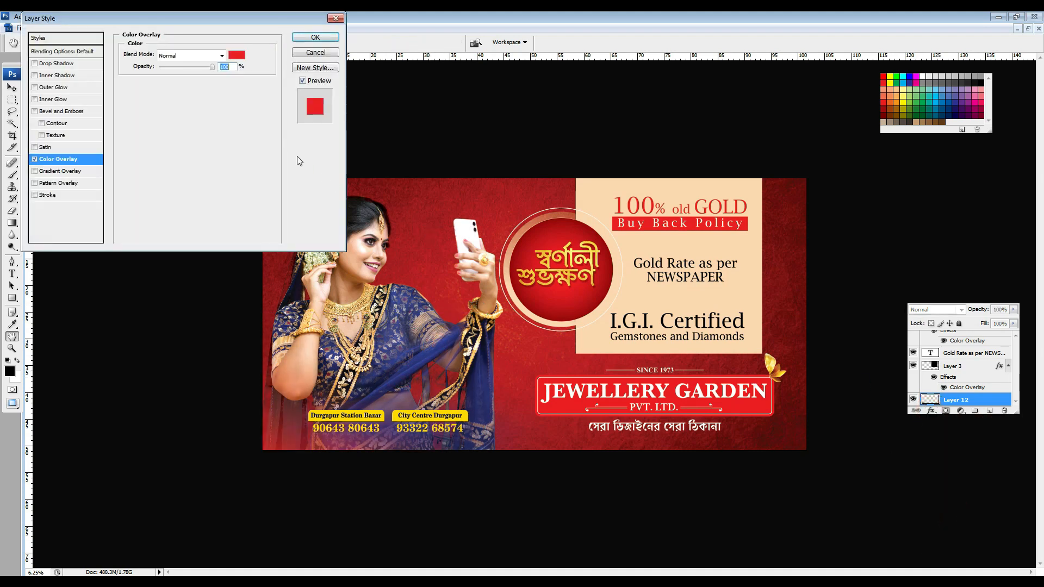
left_click(236, 54)
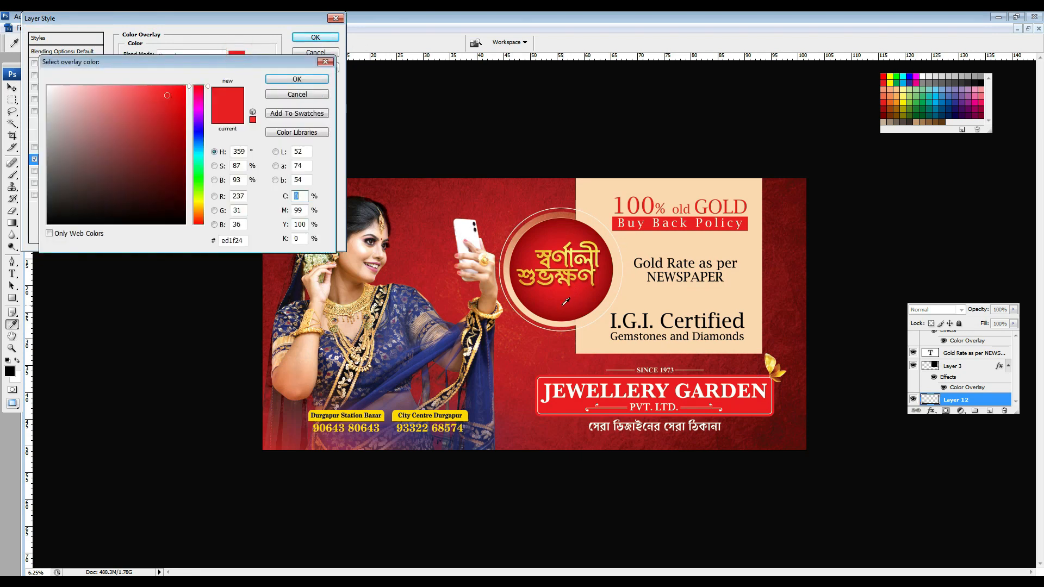
left_click(886, 112)
left_click(430, 353)
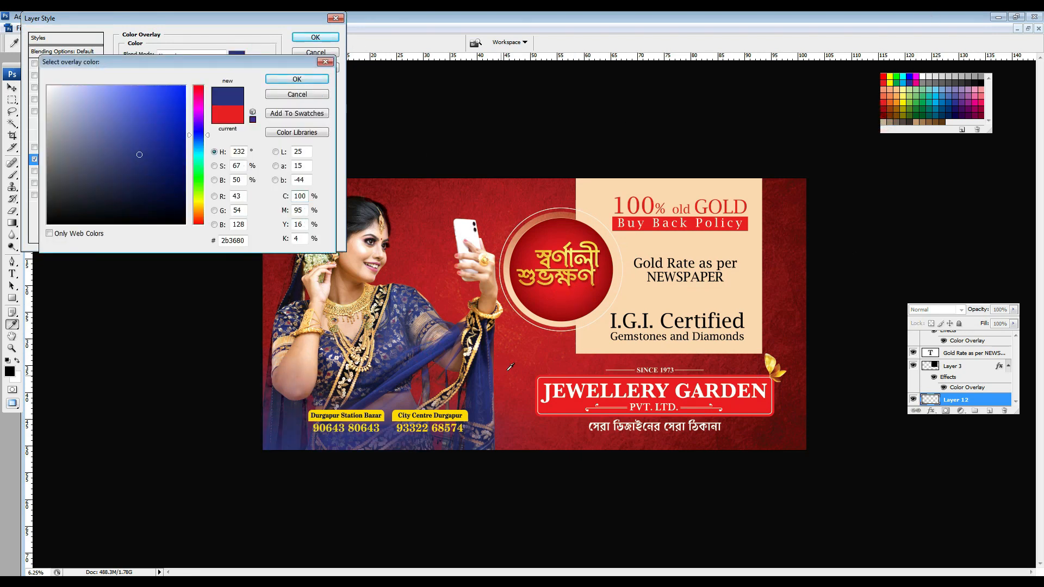
left_click(297, 79)
left_click(316, 37)
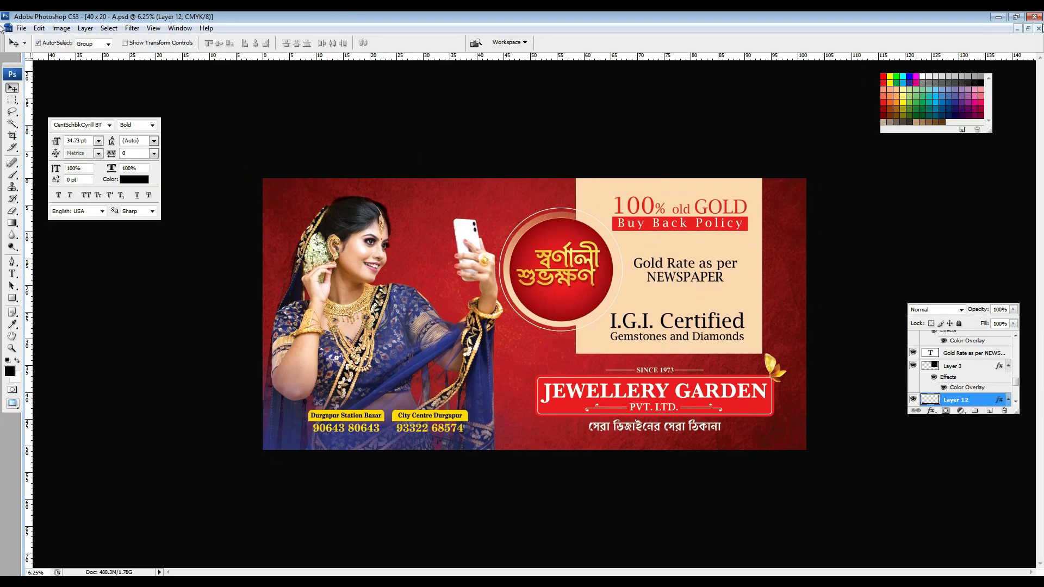
Step: Show the documents in separate windows and copy the red JG logo from 40 x 20.psd to the banner's upper-left corner
left_click(1028, 28)
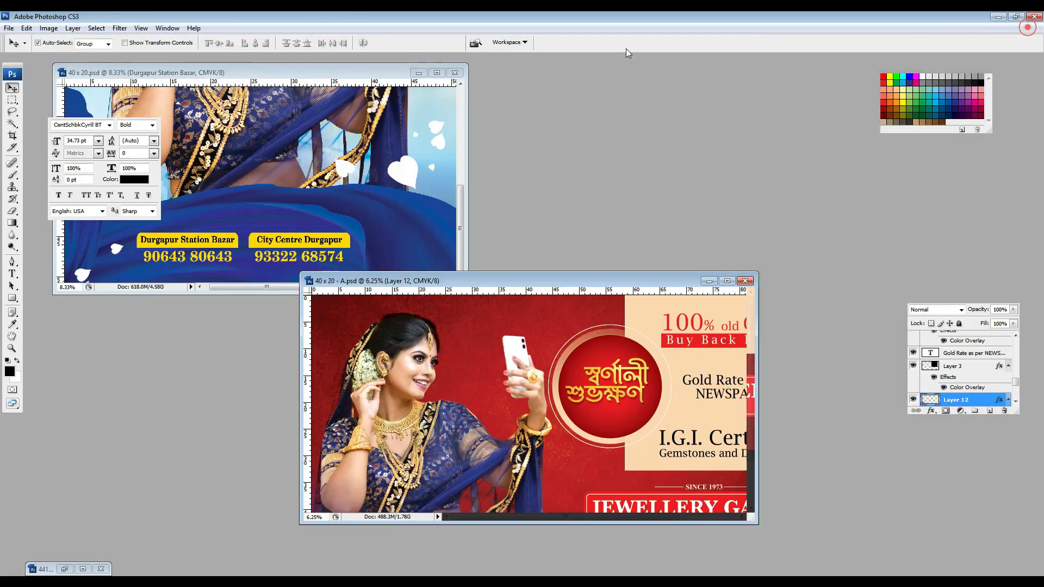
left_click_drag(130, 110, 144, 426)
left_click(274, 193)
left_click_drag(219, 150, 234, 356)
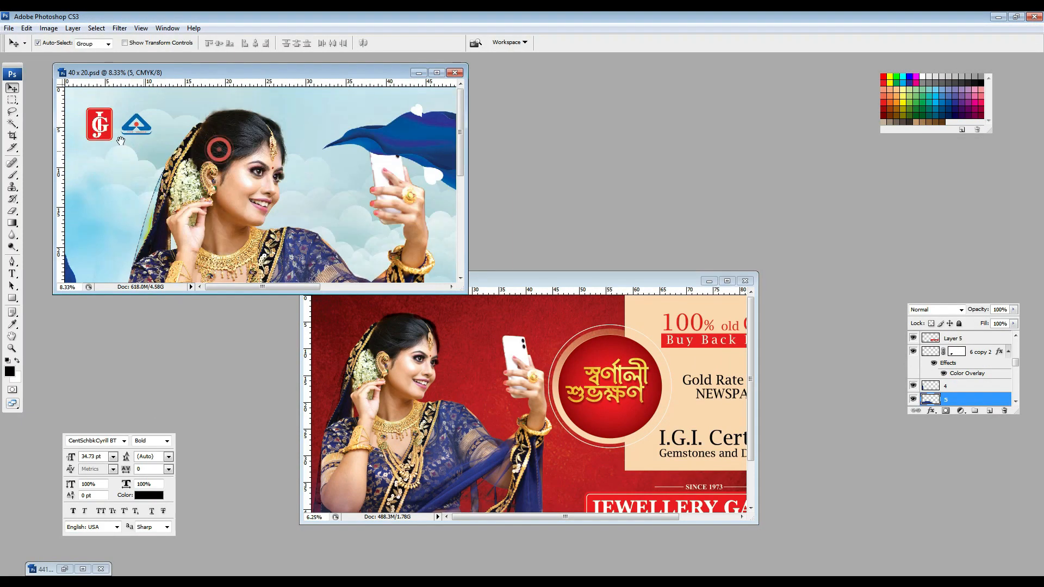
left_click_drag(108, 133, 346, 325)
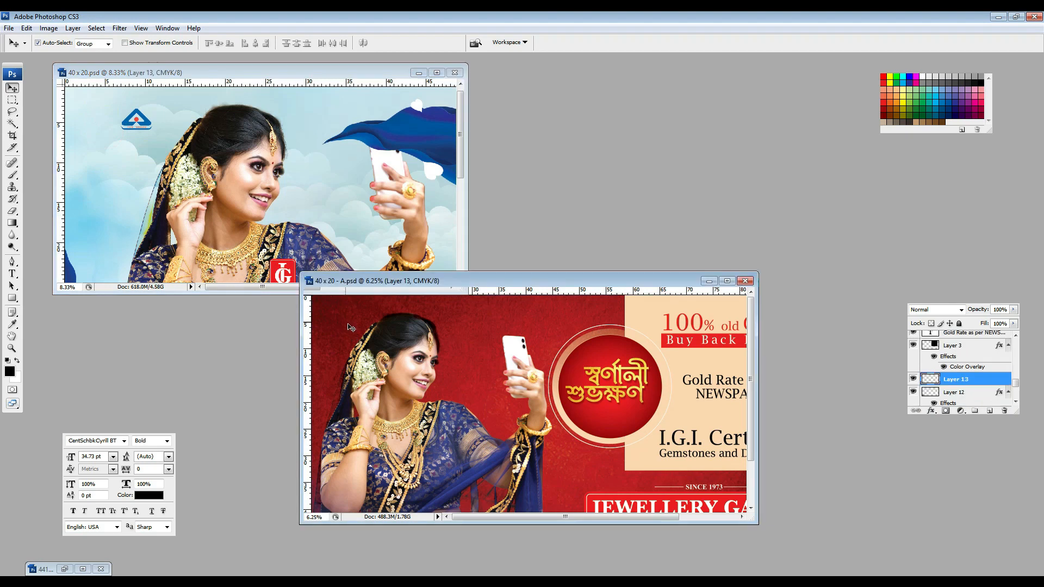
Step: Copy the blue triangular hallmark logo from 40 x 20.psd onto the banner beside the JG logo
left_click(157, 128)
left_click(157, 129)
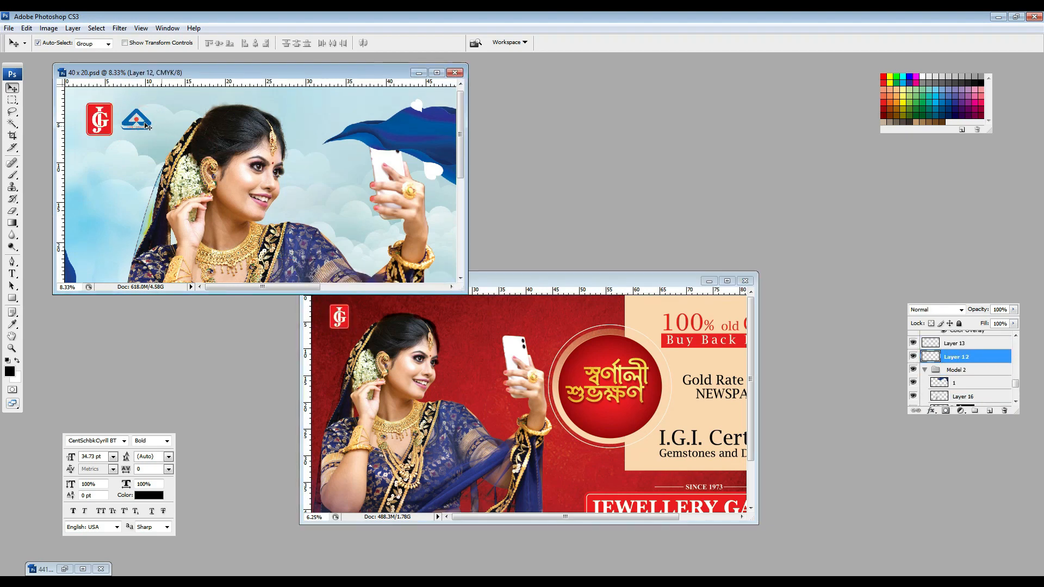
left_click(159, 132)
left_click_drag(155, 131, 389, 312)
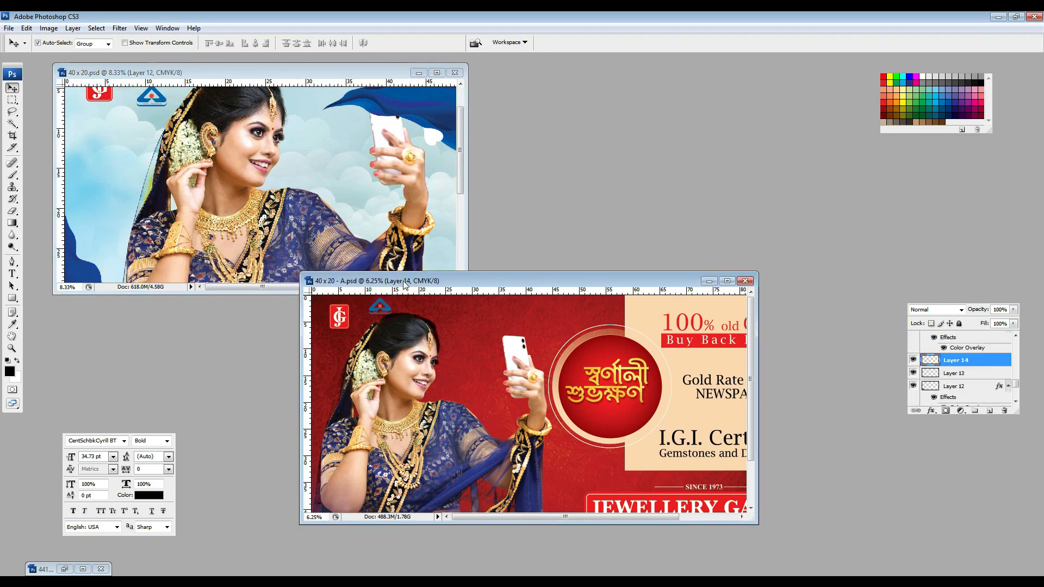
Step: Return the banner to full-screen view, move the hallmark logo above "Gold Rate as per" on the peach panel, and bring it to the front
key("f")
left_click_drag(348, 196, 710, 251)
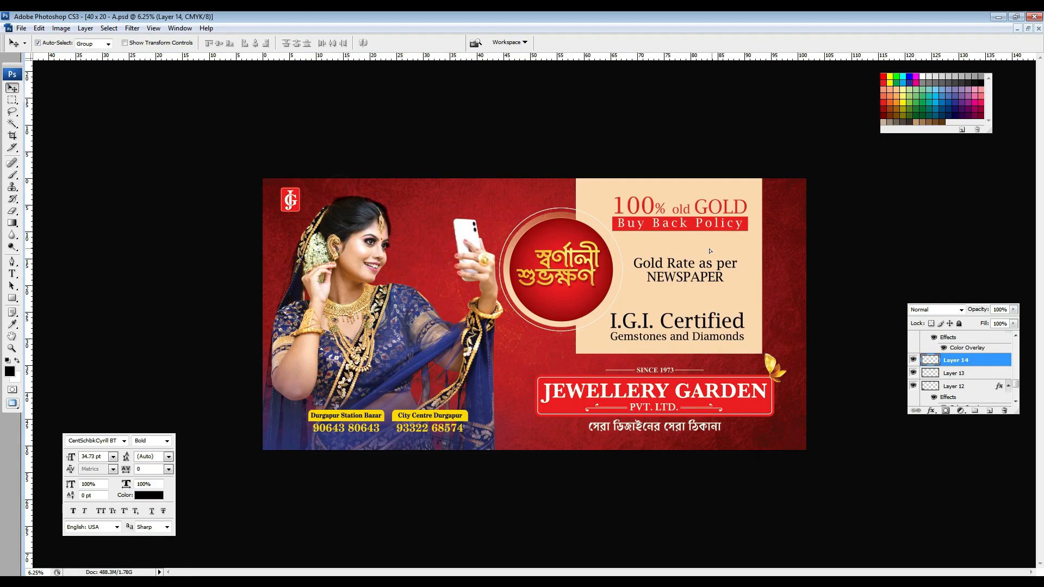
key("ctrl+shift+bracketright")
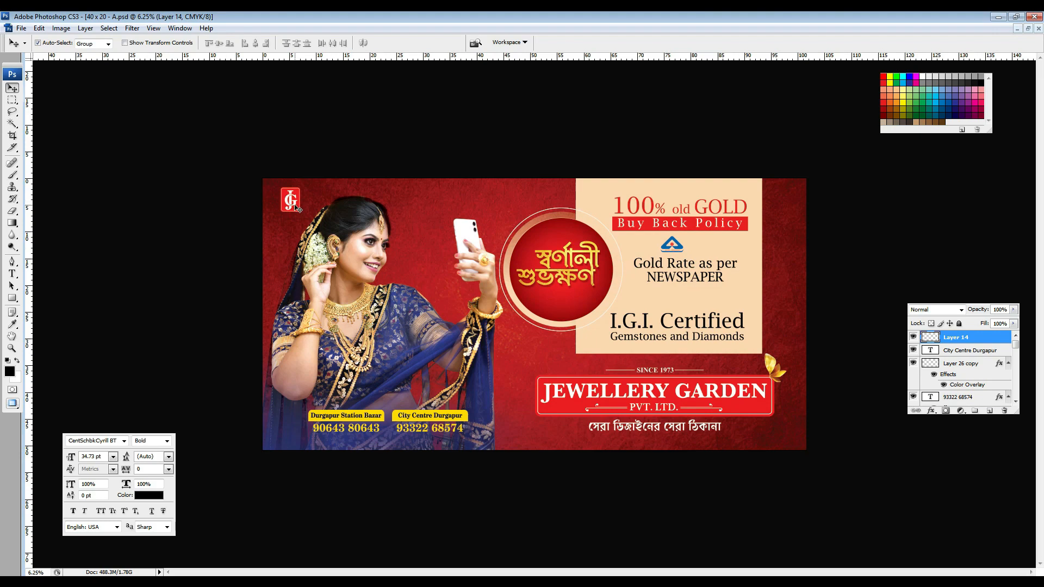
Step: Show the guides and line up the red JG logo with the guide intersection in the banner's upper-left corner
left_click(297, 209)
key("ctrl+semicolon")
key("ctrl+equal")
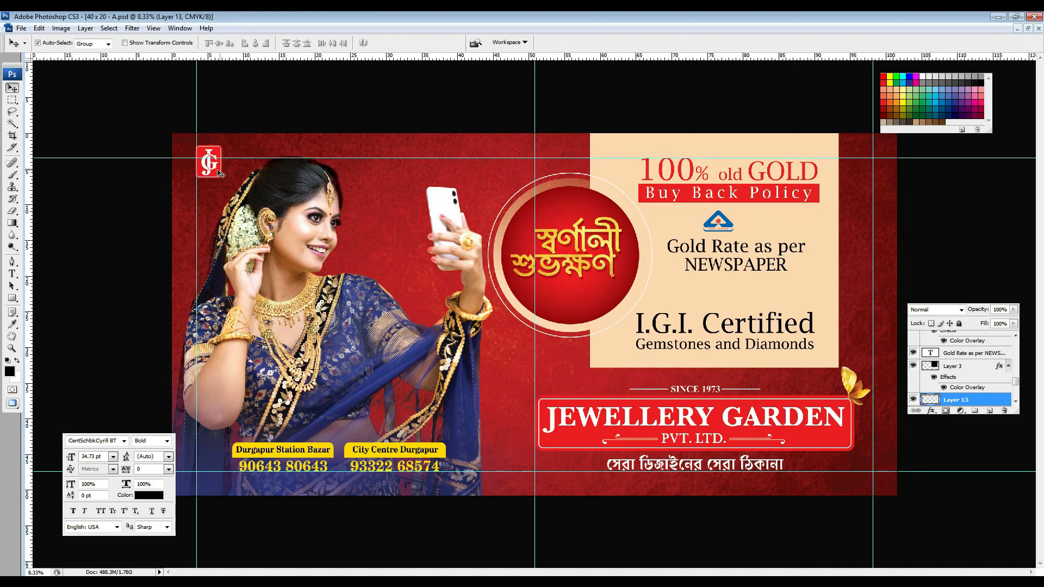
left_click_drag(220, 174, 217, 184)
Step: Reposition the hallmark logo and the "Gold Rate as per NEWSPAPER" text on the peach panel and align their horizontal centers
key("Tab")
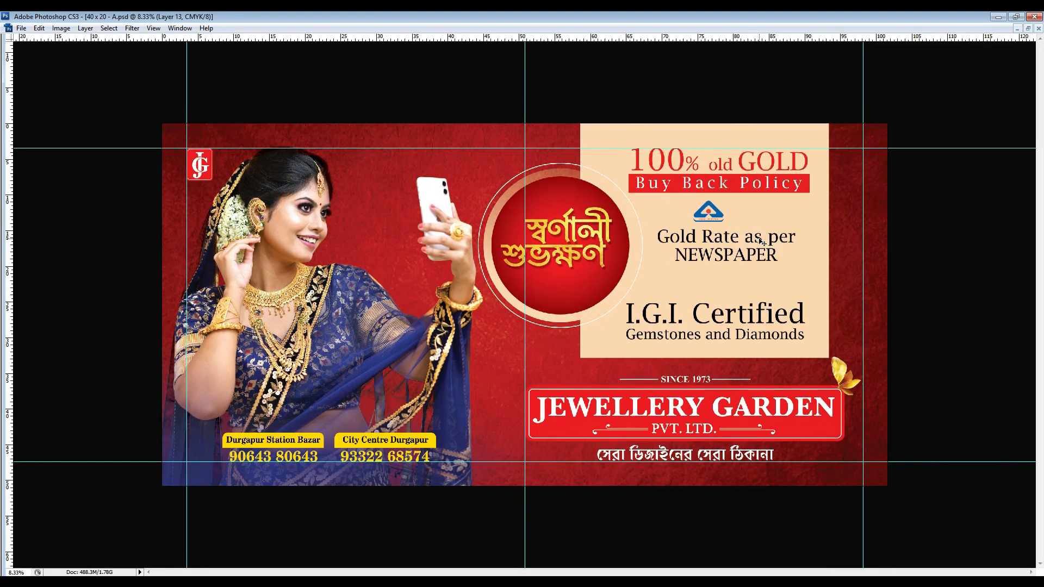
key("ctrl+equal")
mouse_move(787, 184)
left_mouse_down()
mouse_move(691, 164)
mouse_move(800, 177)
left_mouse_up()
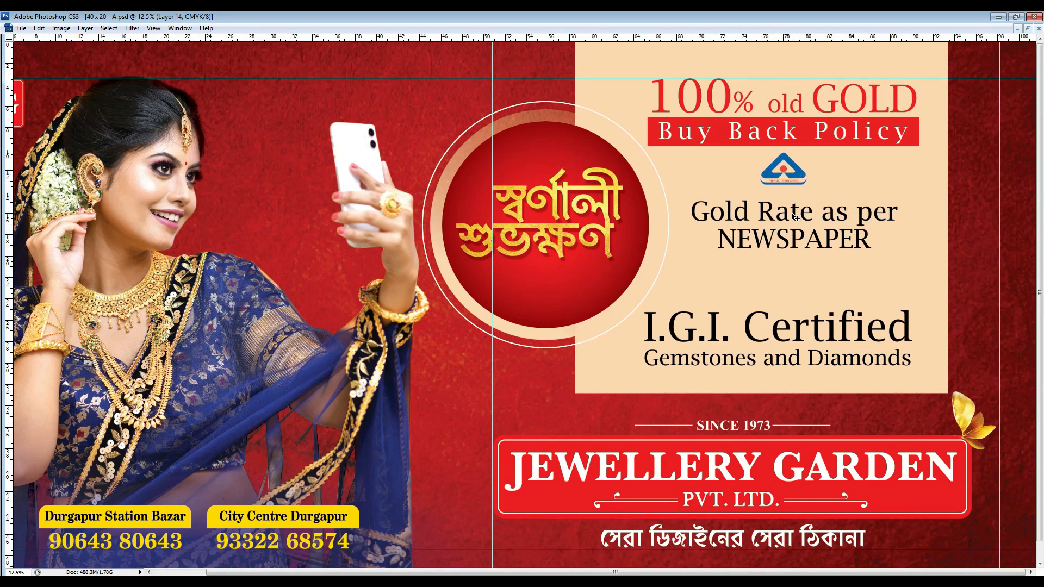
left_click_drag(794, 218, 808, 193)
key("Tab")
left_click(257, 45)
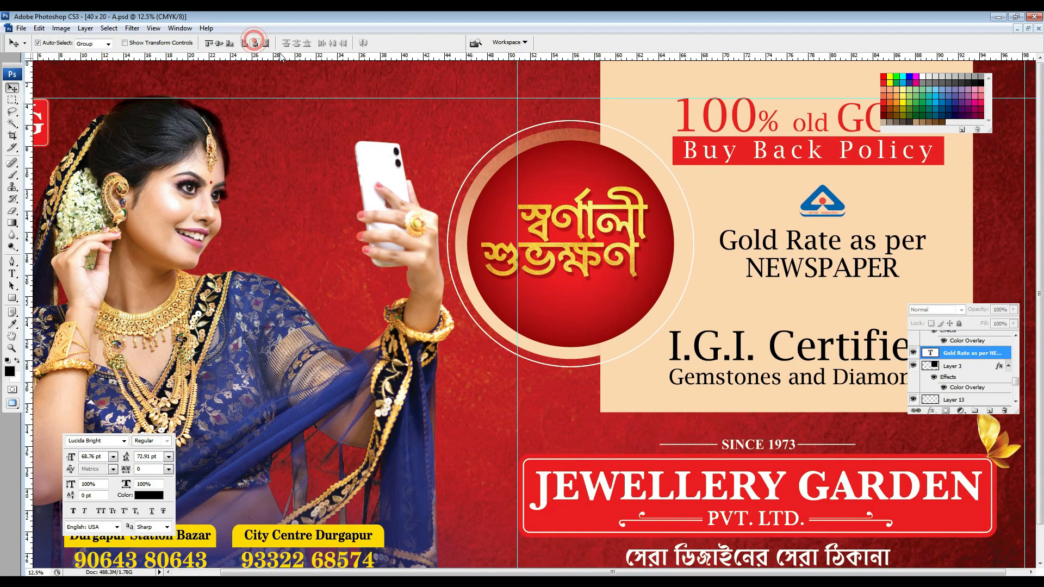
key("Tab")
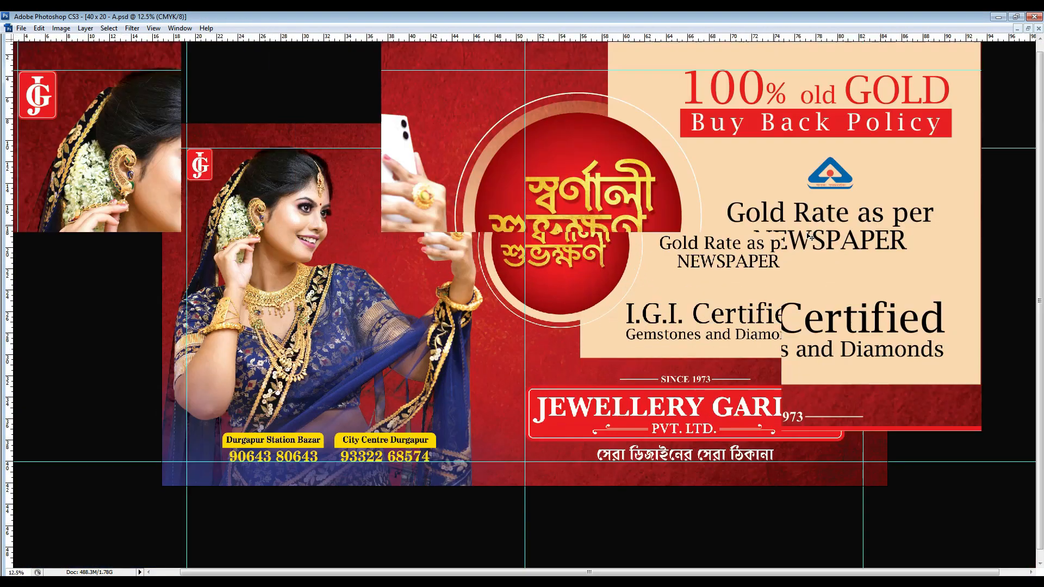
key("Tab")
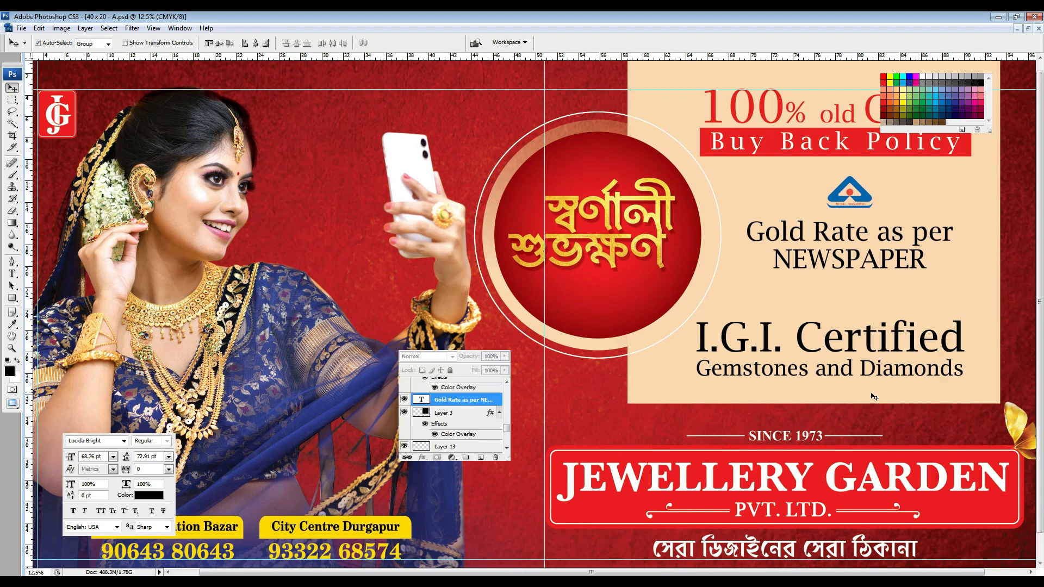
Step: Draw a very thin, flat black ellipse on a new layer as a divider between the "NEWSPAPER" and "I.G.I. Certified" texts
left_click(866, 373)
left_click(13, 298)
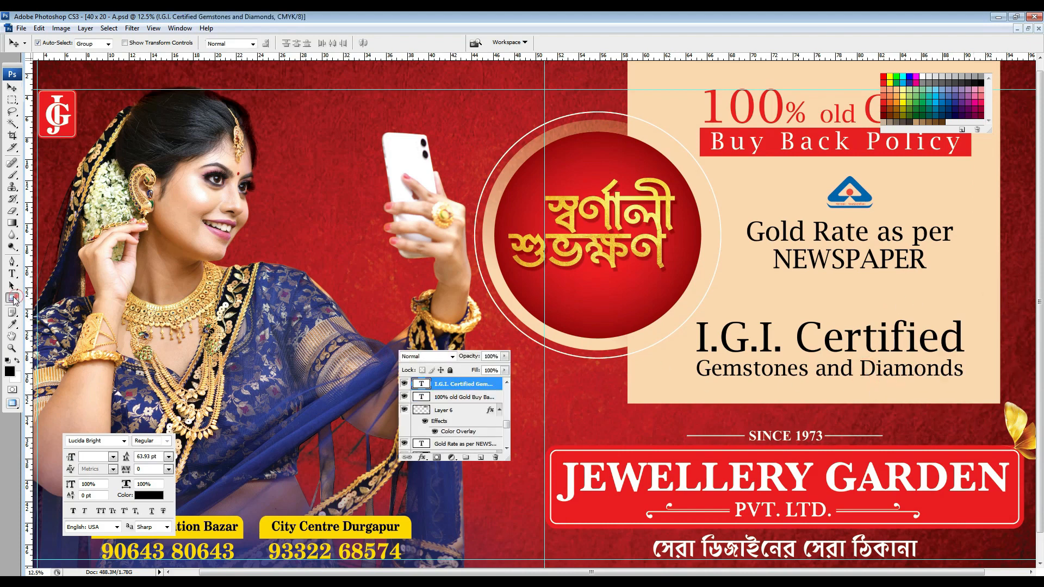
left_click(56, 318)
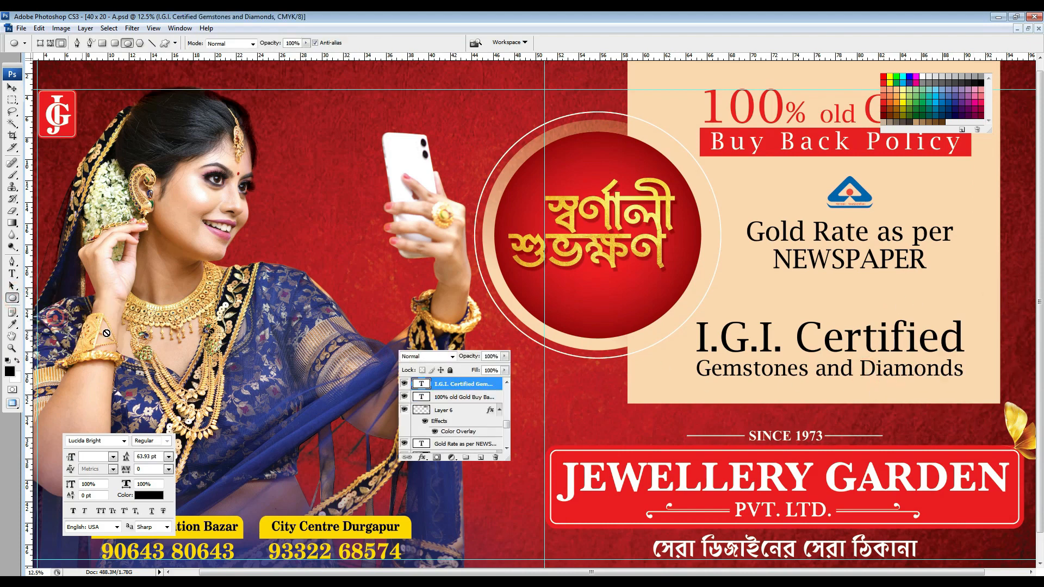
left_click(482, 458)
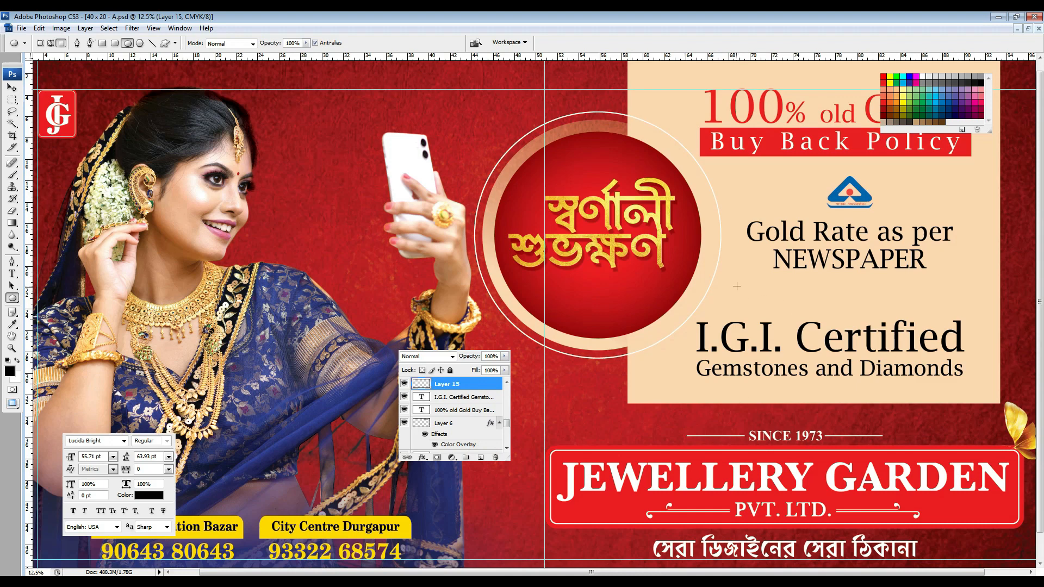
left_click_drag(737, 286, 952, 288)
Step: Give the divider line a white (ffffff) Color Overlay
left_click(11, 88)
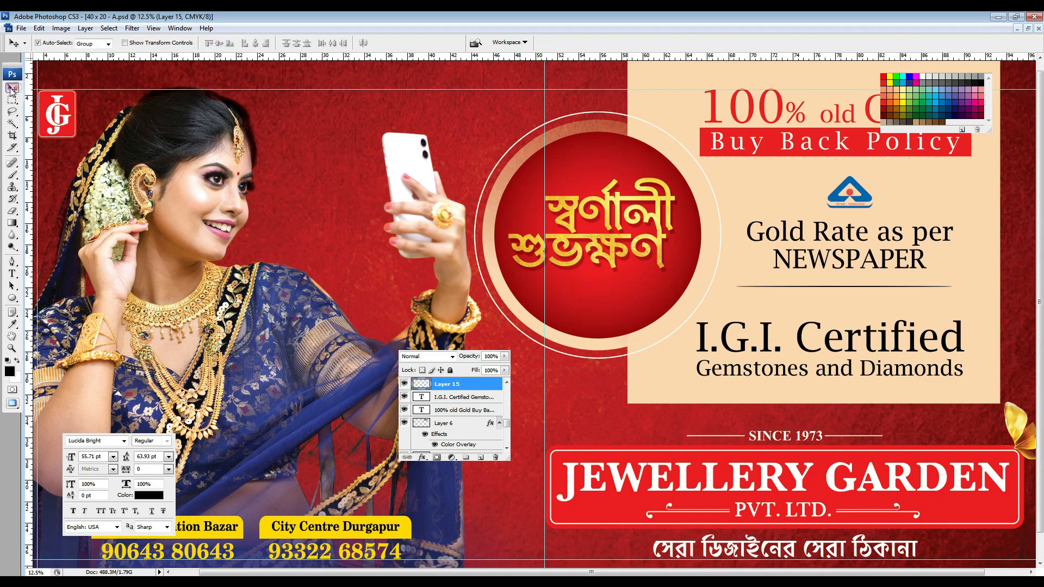
left_click(423, 457)
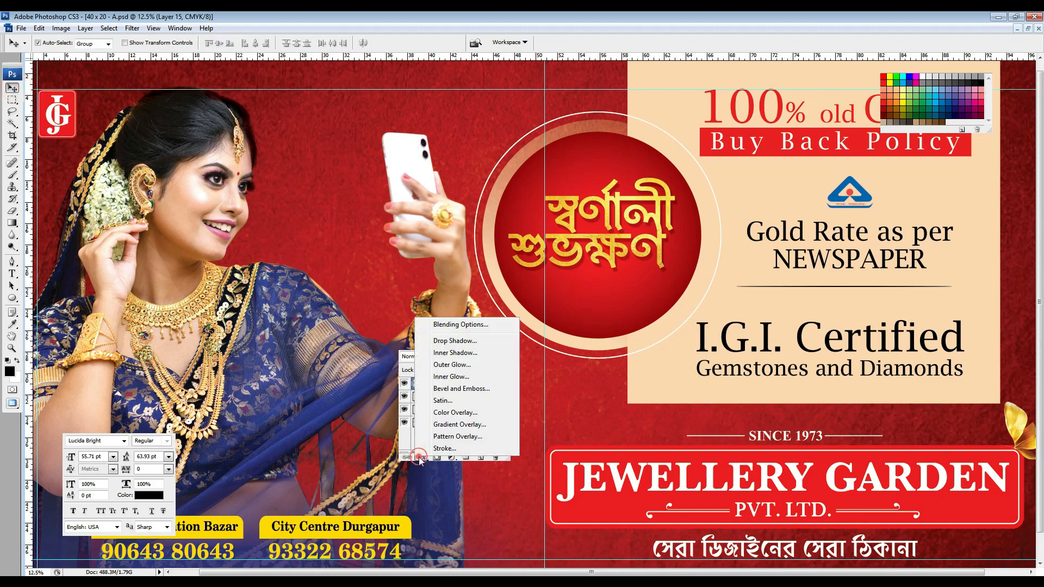
left_click(449, 421)
left_click(237, 56)
left_click(152, 144)
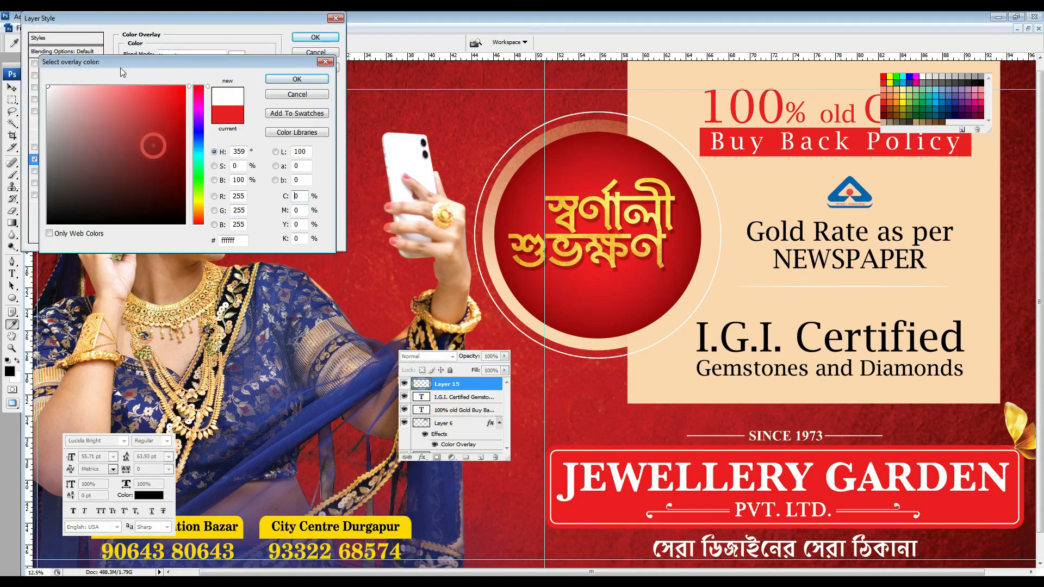
key("Return")
key("Return")
Step: With Auto-Select off, shift the divider line slightly to the right so it sits centred below "NEWSPAPER", and re-enable Auto-Select
left_click(47, 43)
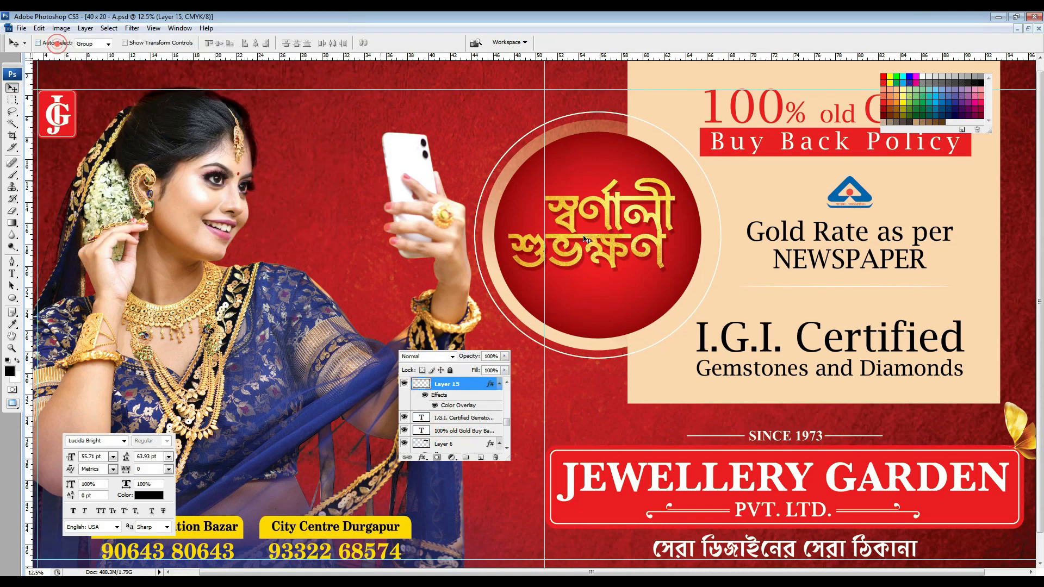
left_click_drag(847, 311, 858, 314)
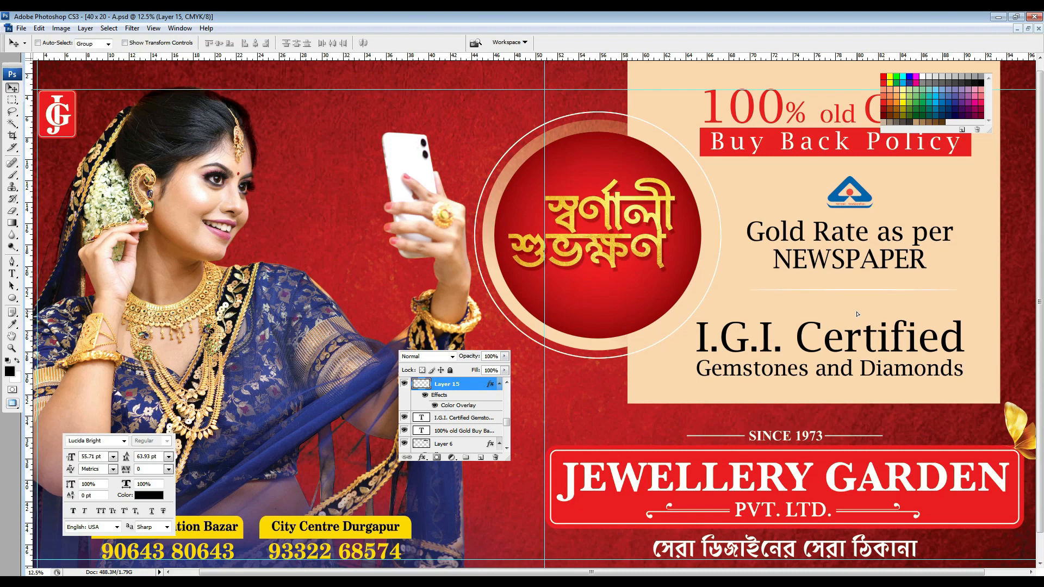
key("ctrl+minus")
key("ctrl+minus")
key("ctrl+plus")
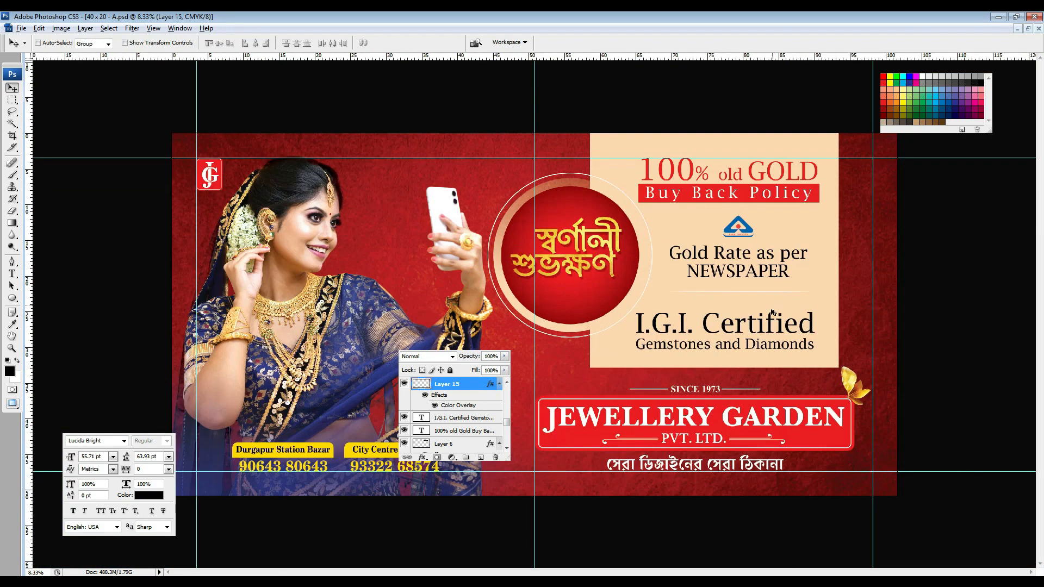
left_click(44, 46)
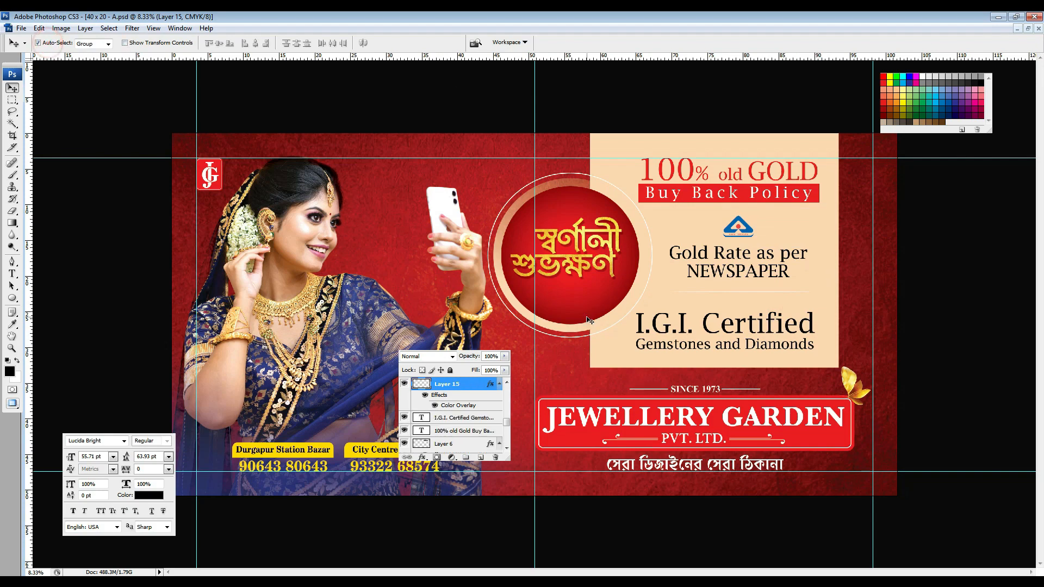
Step: Select the peach panel's layer and open the black floral pattern file Untitled-3.psd
key("ctrl+plus")
key("ctrl+minus")
left_click(609, 155)
key("ctrl+o")
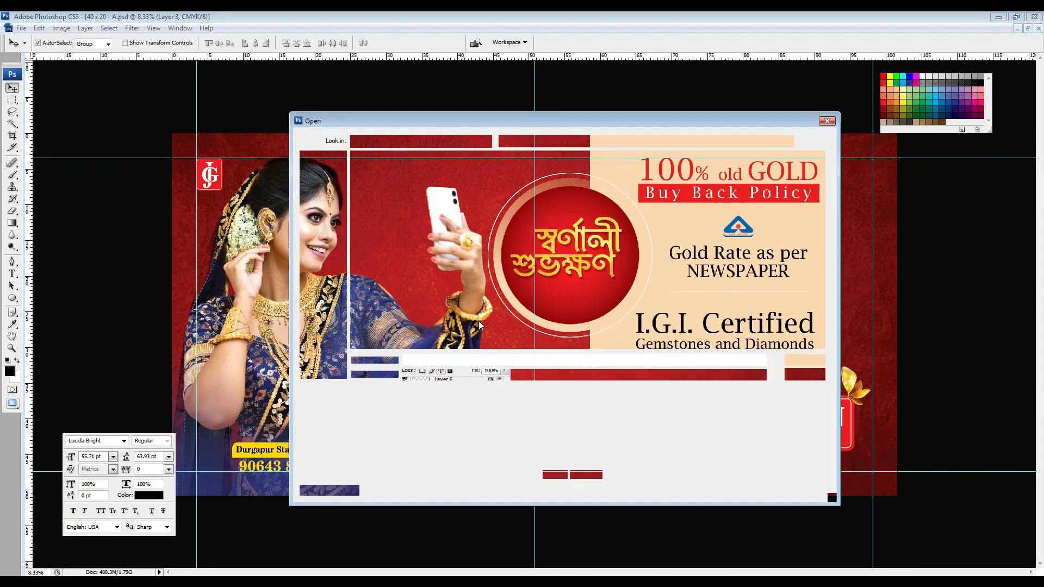
left_click(331, 208)
double_click(560, 262)
double_click(495, 192)
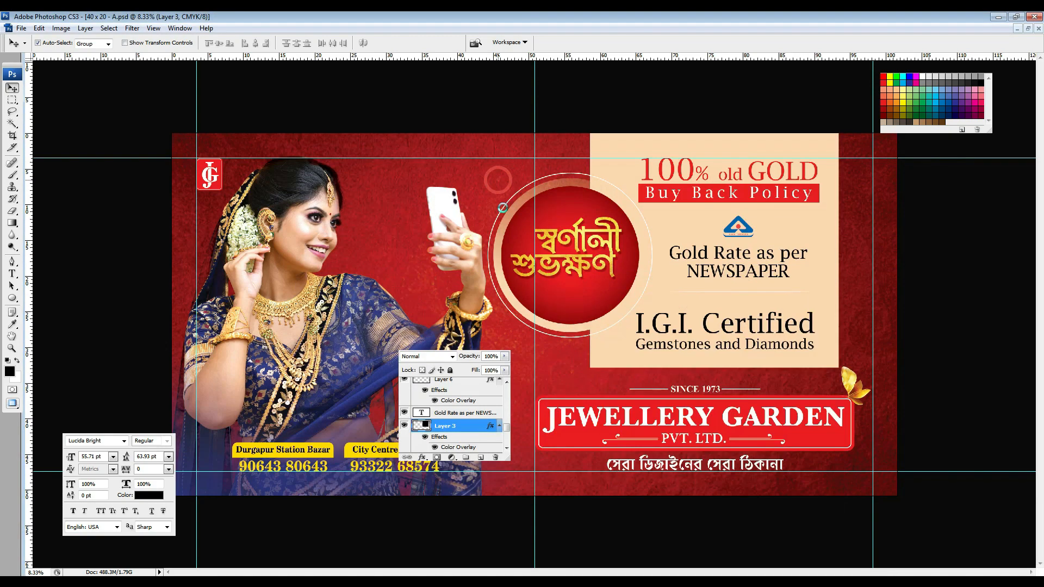
Step: Copy the black floral pattern from Untitled-3.psd onto the banner, close the pattern file and return the banner to full-screen view
left_click(1028, 29)
left_click_drag(306, 157, 657, 346)
left_click(363, 176)
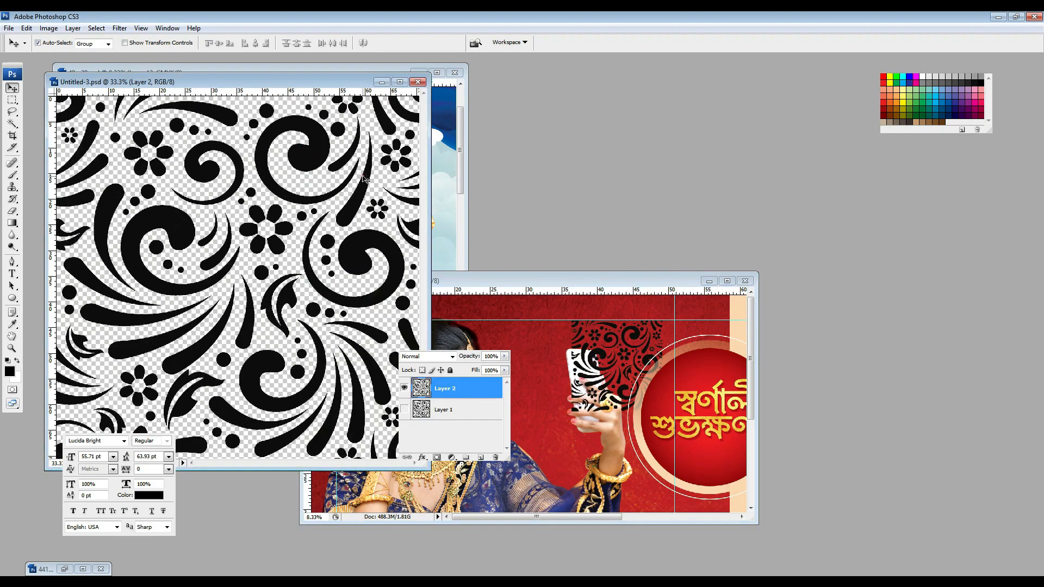
key("ctrl+w")
double_click(566, 280)
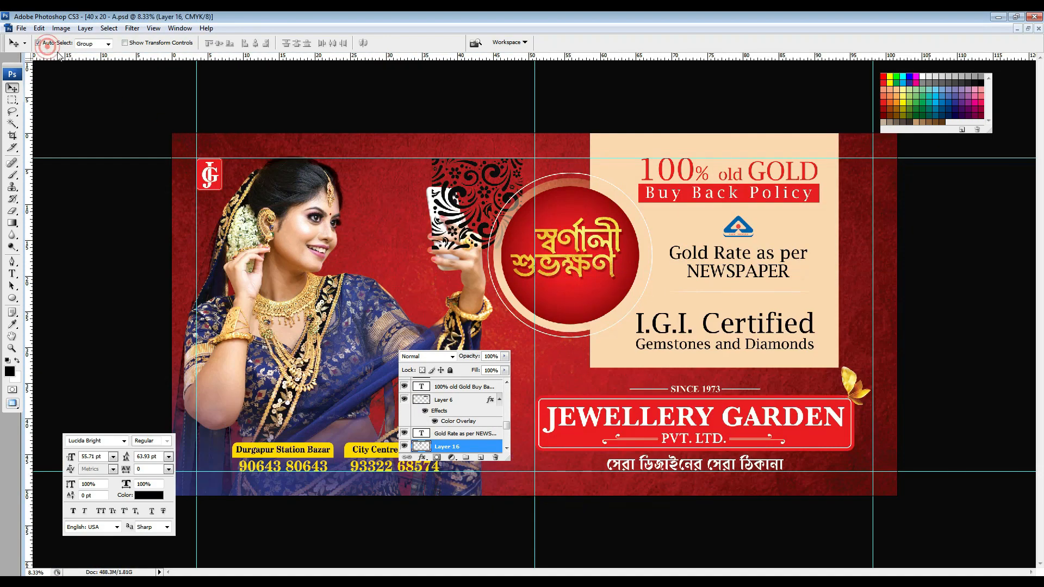
Step: With Auto-Select off, move the floral pattern to the peach panel's upper-left corner and scale it down
left_click_drag(484, 191, 639, 168)
key("ctrl+t")
left_click_drag(680, 224, 654, 192)
key("Return")
Step: Duplicate the pattern tile across and down until it covers the whole peach panel, and merge the copies into one layer
key("ctrl+plus")
key("ctrl+plus")
left_click_drag(837, 128, 613, 236)
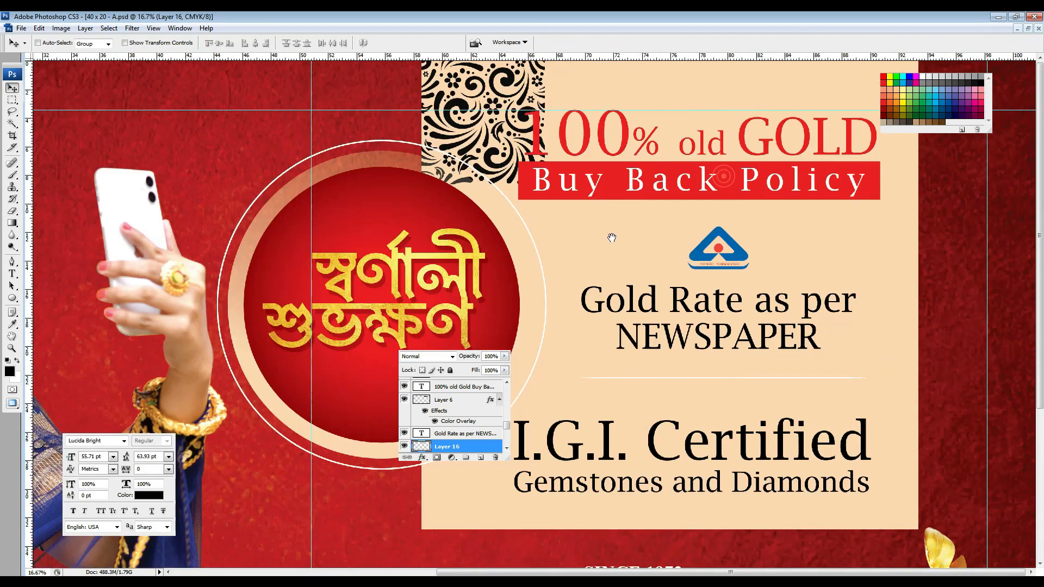
left_click_drag(525, 95, 639, 83)
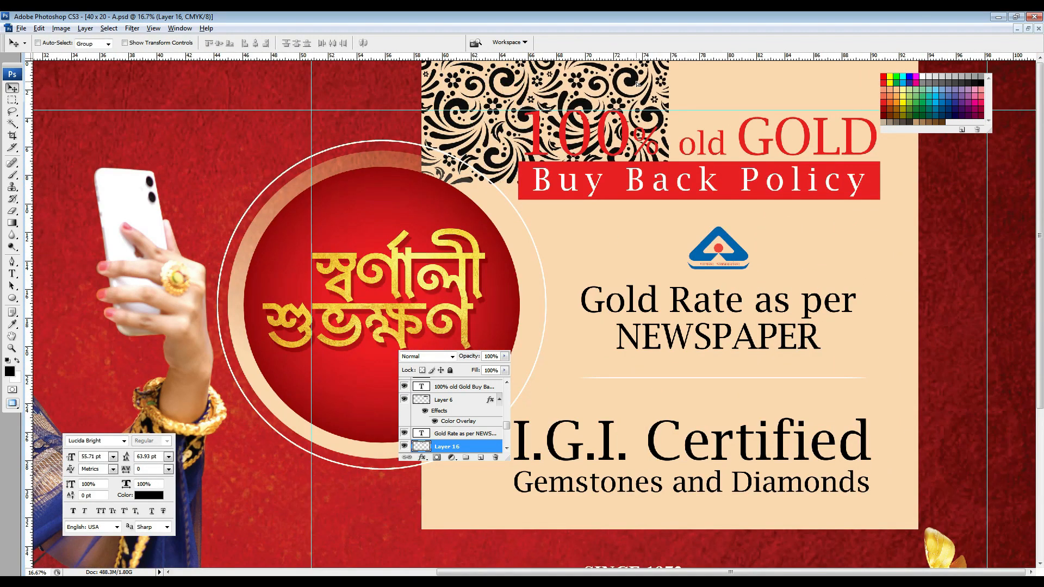
left_click_drag(606, 125, 734, 142)
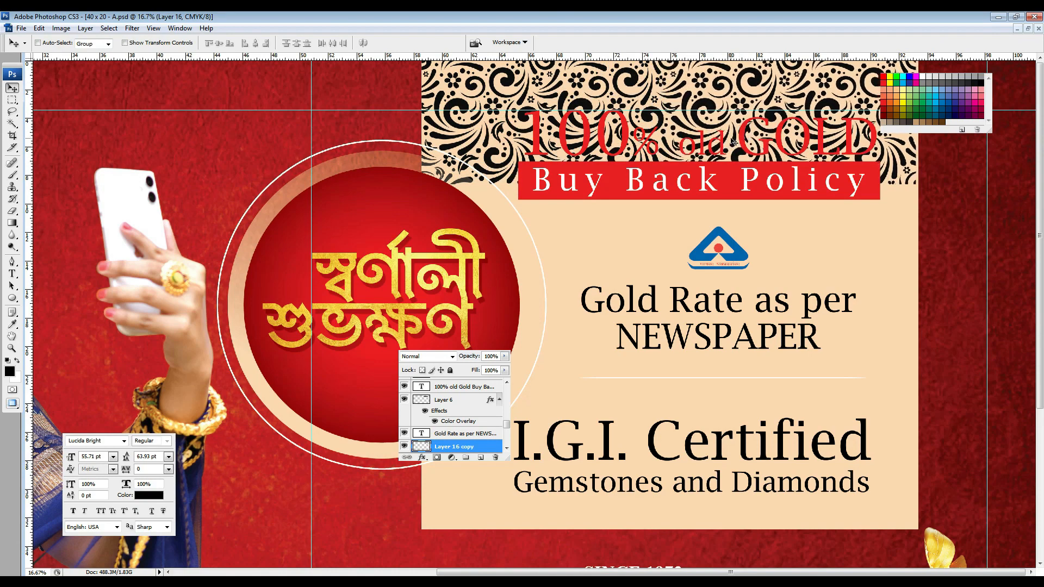
left_click_drag(754, 82, 745, 323)
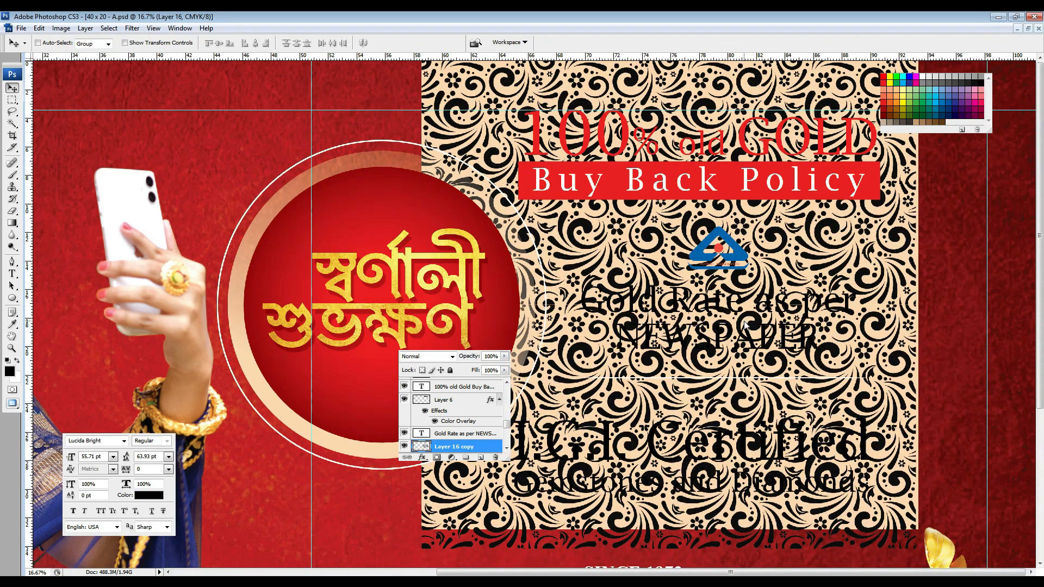
key("ctrl+e")
Step: Enlarge the merged pattern slightly to overlap the peach panel's edges and add a layer mask that limits it to the panel's shape
key("ctrl+minus")
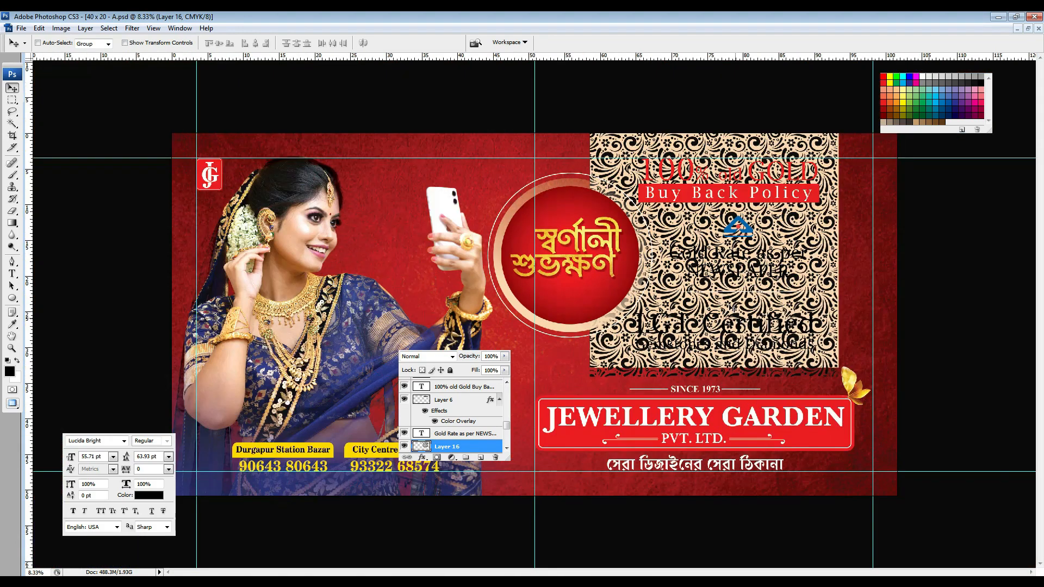
key("ctrl+t")
left_click_drag(840, 131, 841, 129)
key("Return")
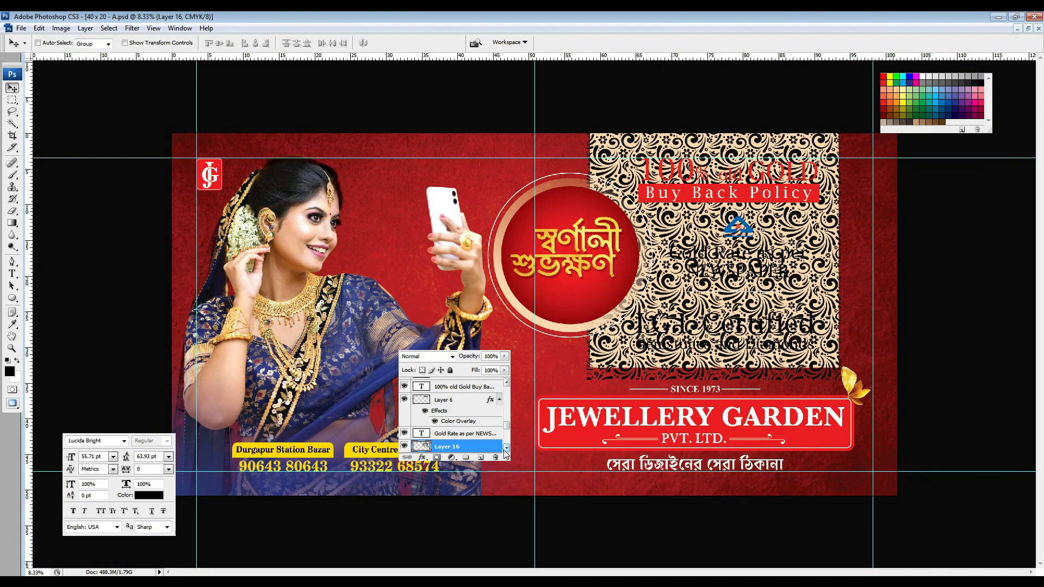
left_click(436, 458)
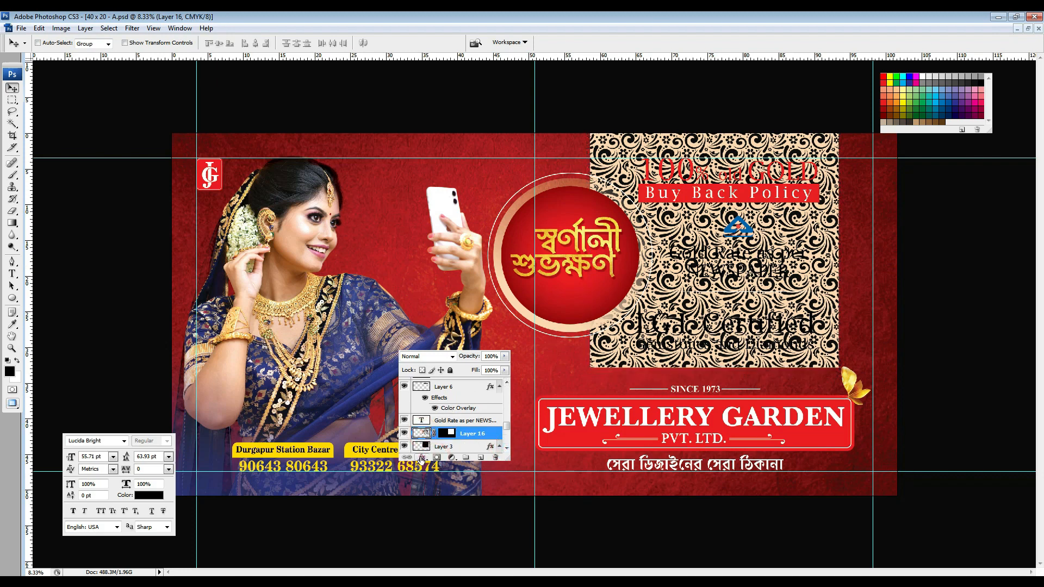
Step: Apply a white (ffffff) Color Overlay to the masked floral pattern
left_click(422, 460)
left_click(458, 416)
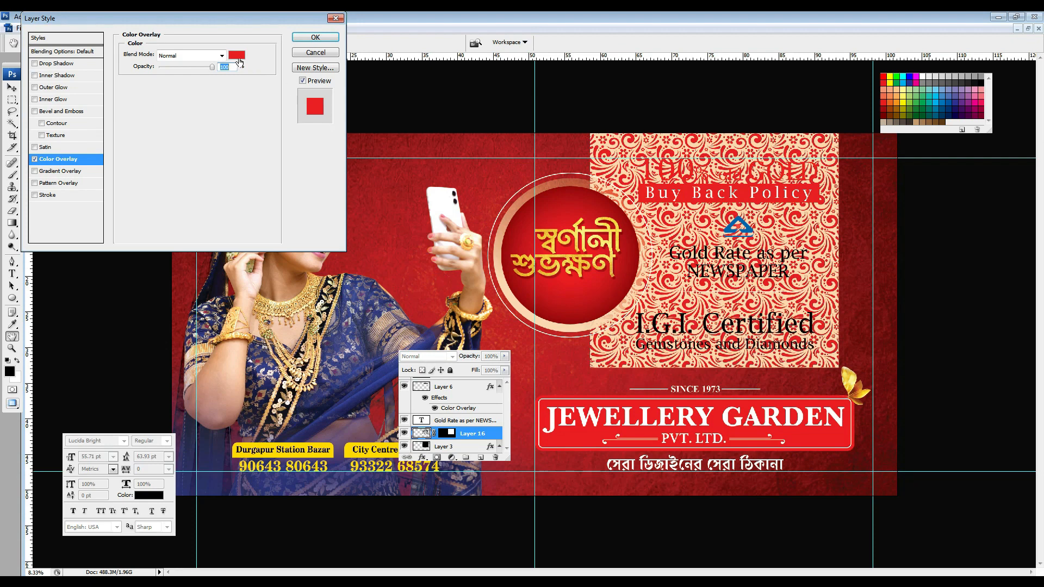
left_click(238, 56)
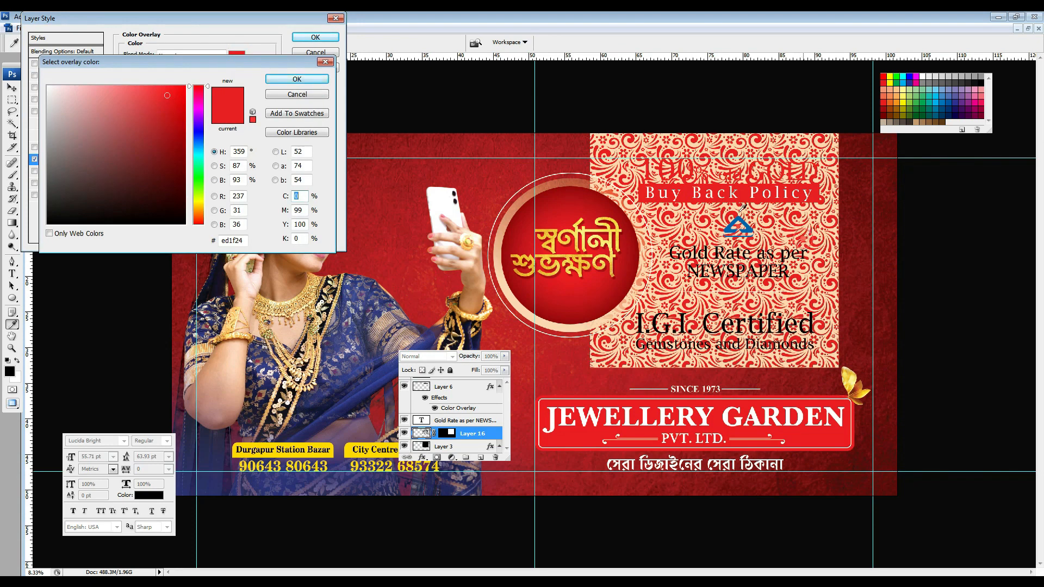
left_click_drag(74, 103, 10, 65)
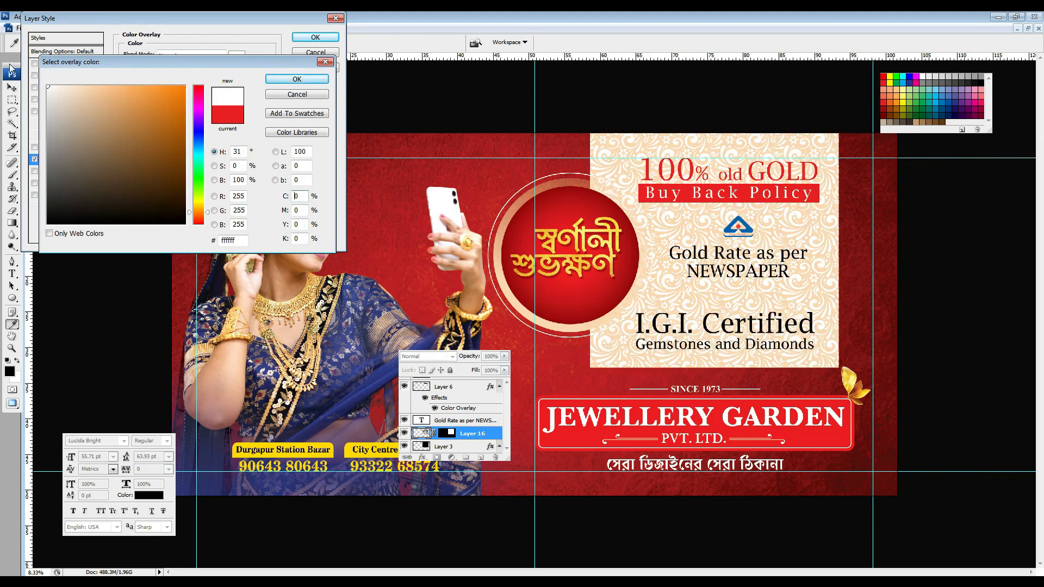
left_click(297, 79)
left_click(315, 37)
Step: Change the floral pattern's Color Overlay to a slightly darker peach (f6d2ad) than the panel and check the whole banner
key("ctrl+plus")
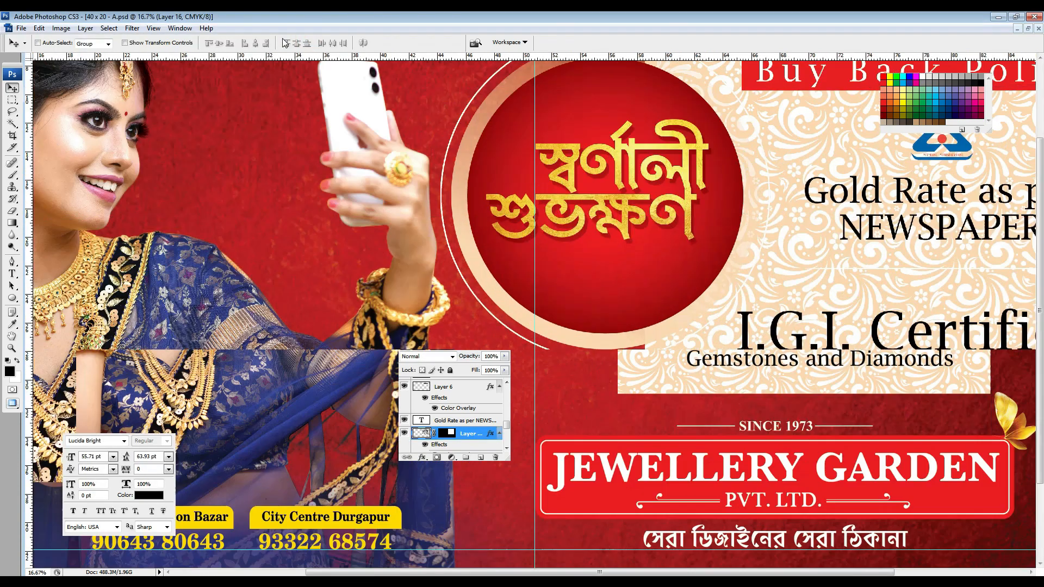
key("ctrl+plus")
left_click_drag(923, 261, 527, 544)
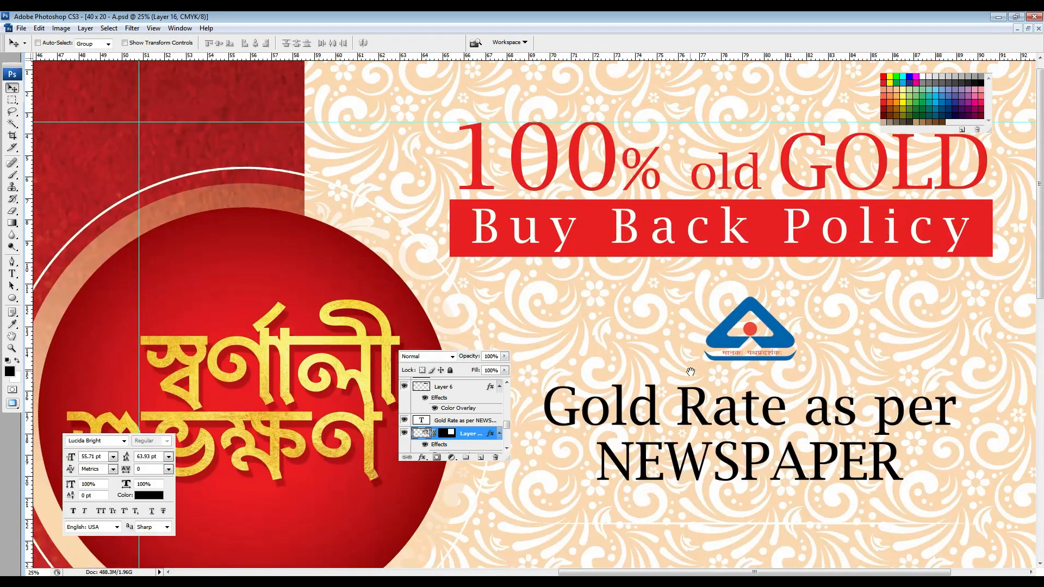
left_click(422, 458)
left_click(446, 417)
left_click(237, 55)
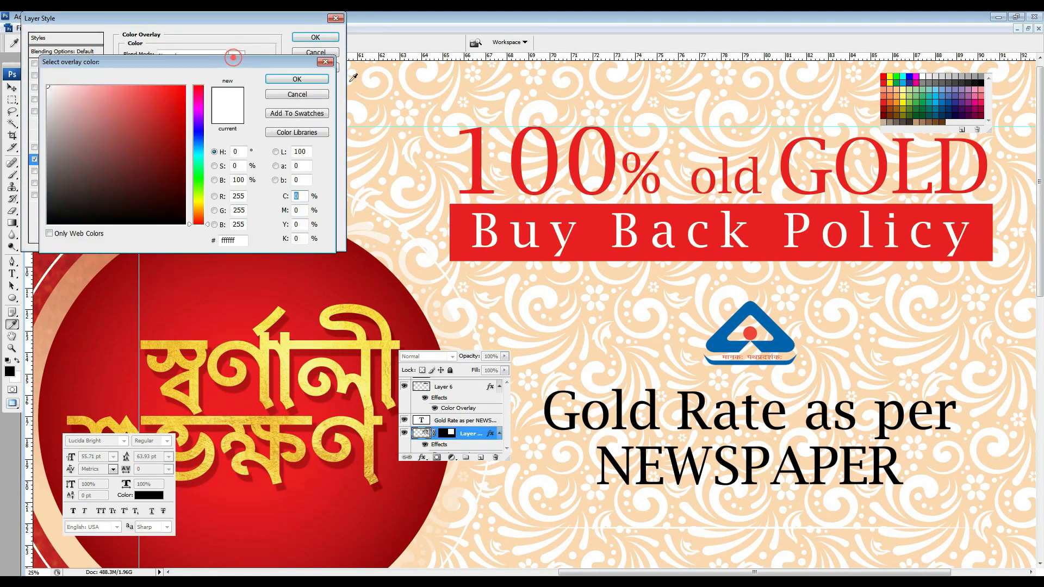
left_click(360, 87)
left_click(82, 88)
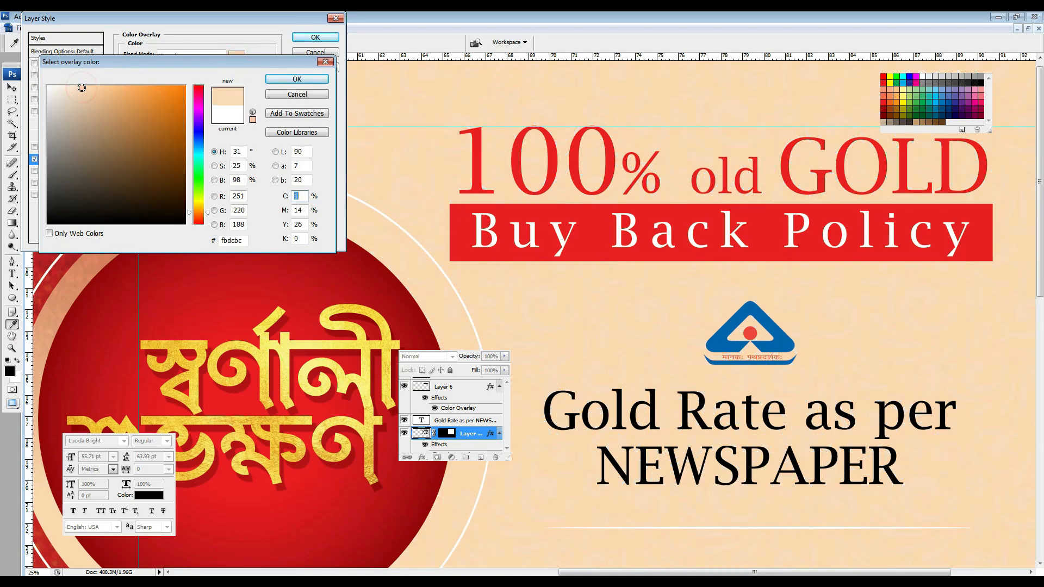
left_click(75, 87)
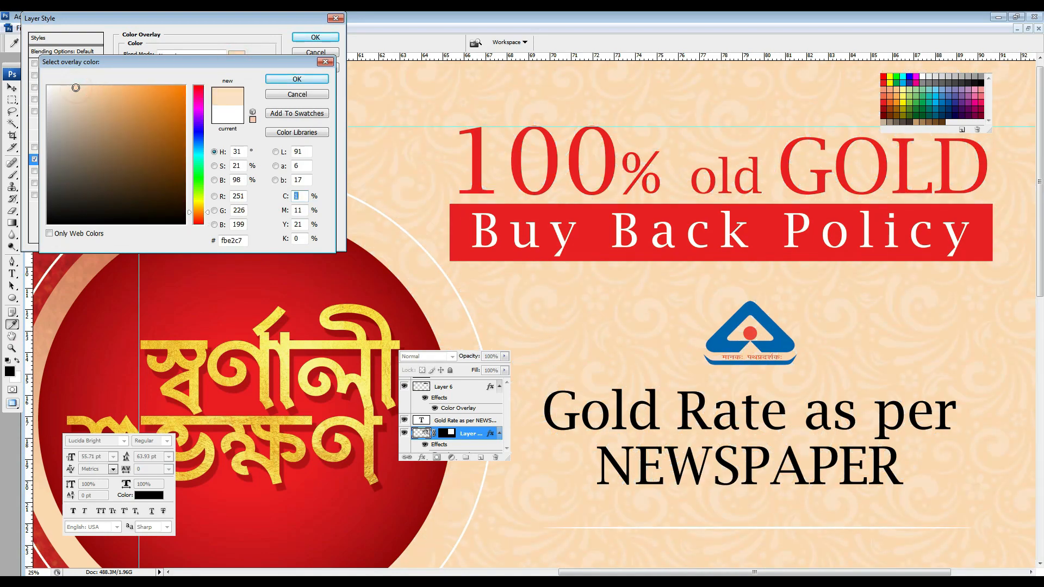
left_click(384, 99)
left_click(88, 90)
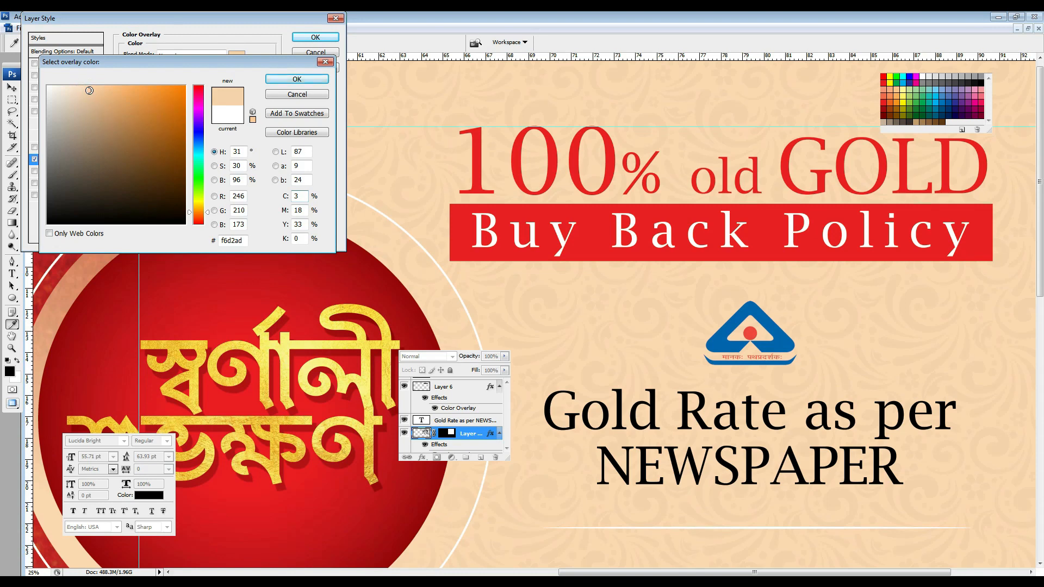
key("Return")
key("Return")
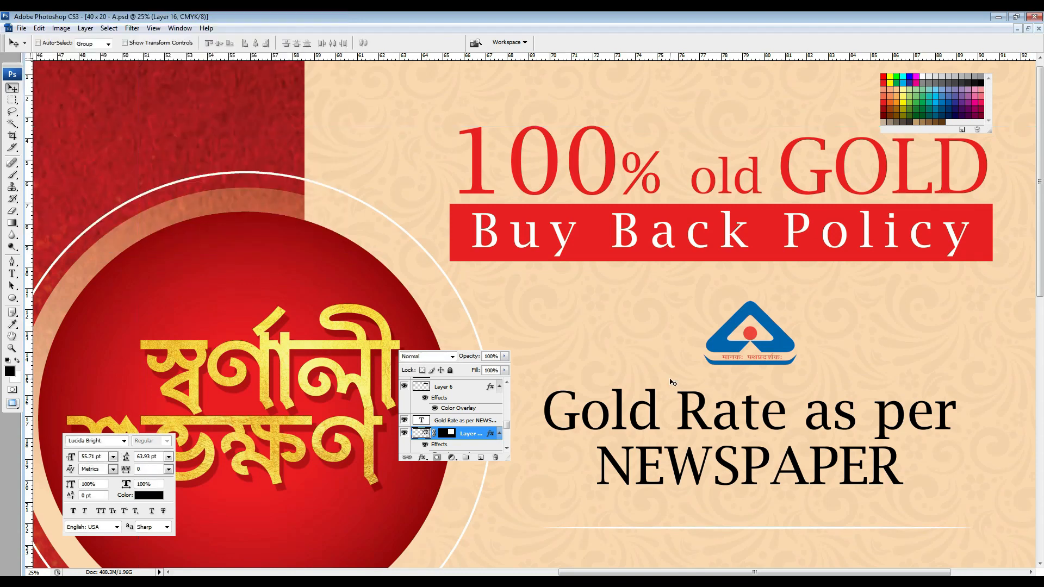
key("ctrl+minus")
key("ctrl+minus")
key("ctrl+minus")
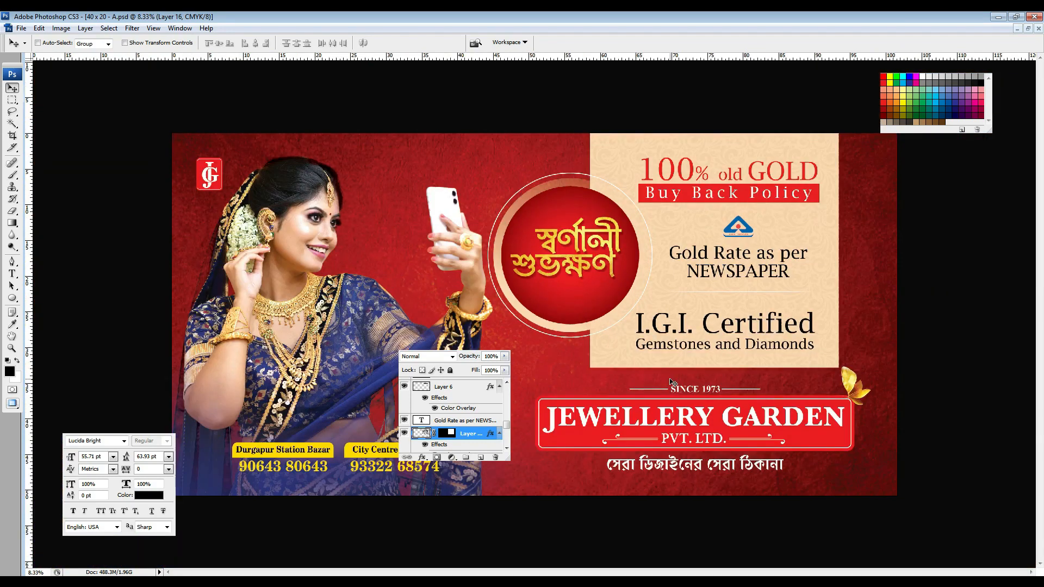
key("Tab")
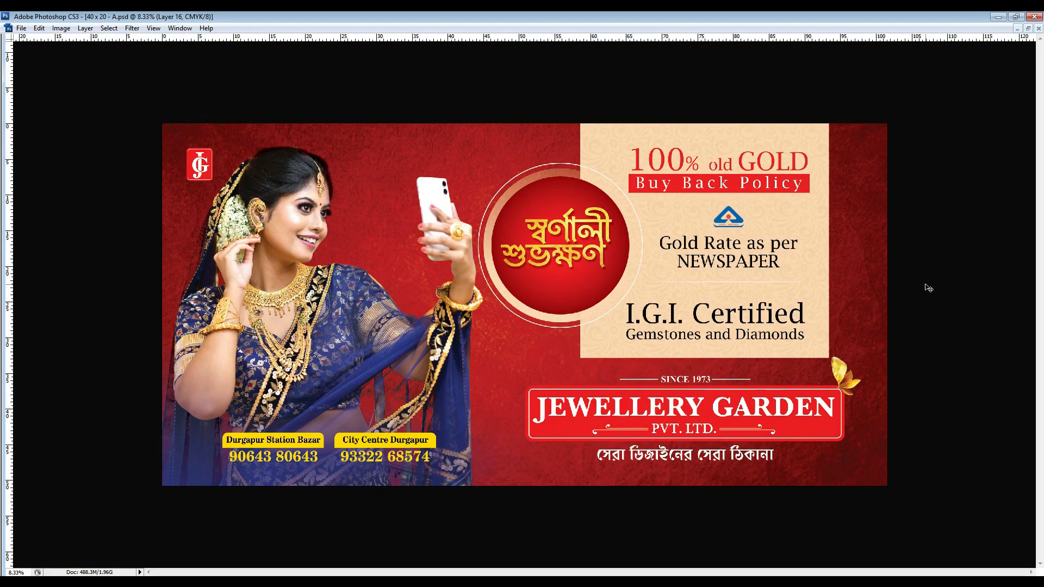
key("Tab")
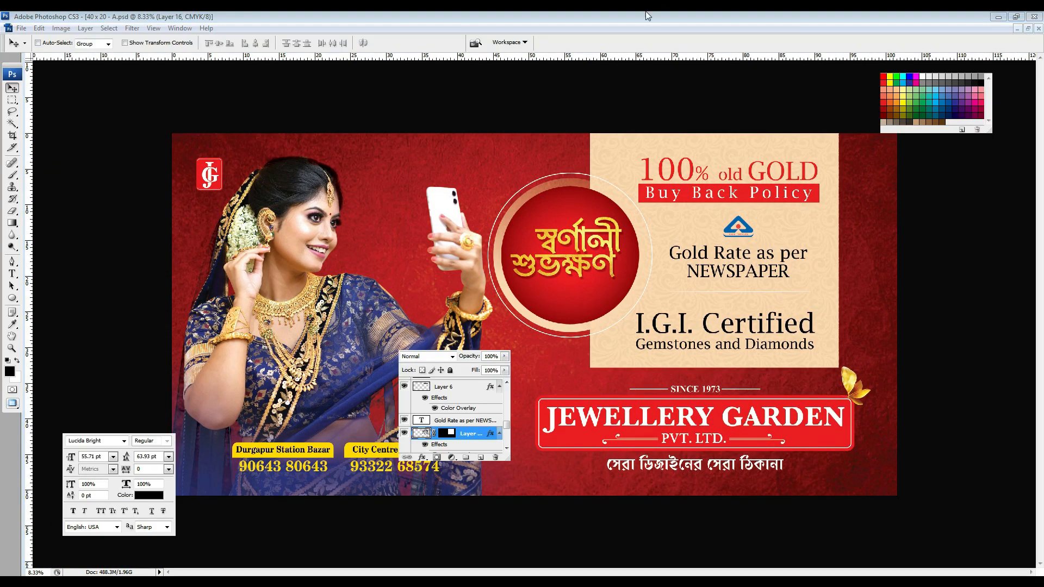
Step: In Chrome's "kolkata background" image results, copy the domed-building Kolkata sketch and bring it into a new Photoshop document
left_click(644, 28)
left_click(219, 546)
mouse_move(1040, 213)
left_mouse_down()
mouse_move(1039, 435)
mouse_move(1039, 163)
left_mouse_up()
left_click(221, 310)
right_click(800, 281)
left_click_drag(1032, 217, 1031, 339)
left_click(578, 286)
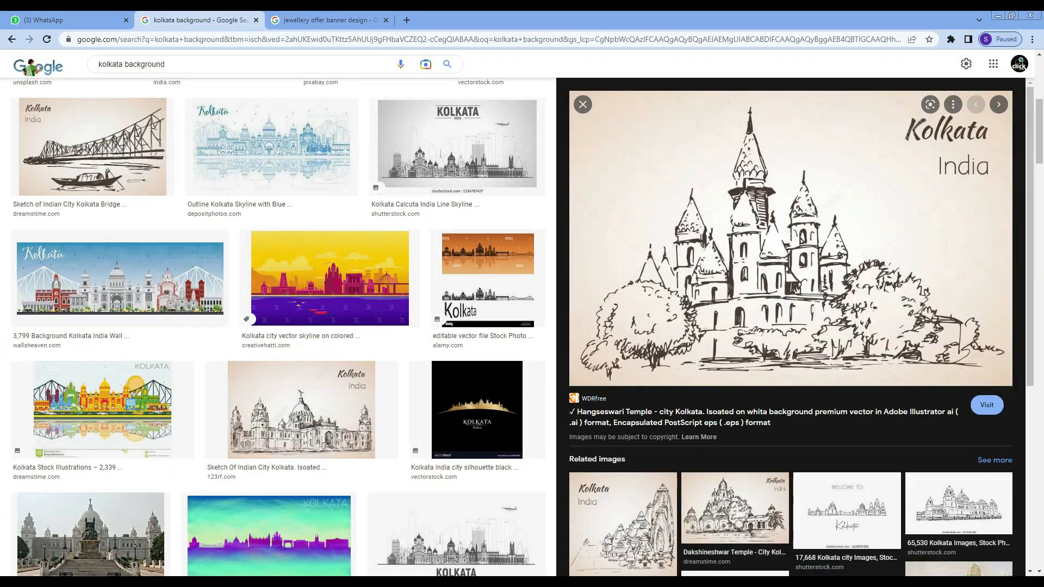
key("alt+Tab")
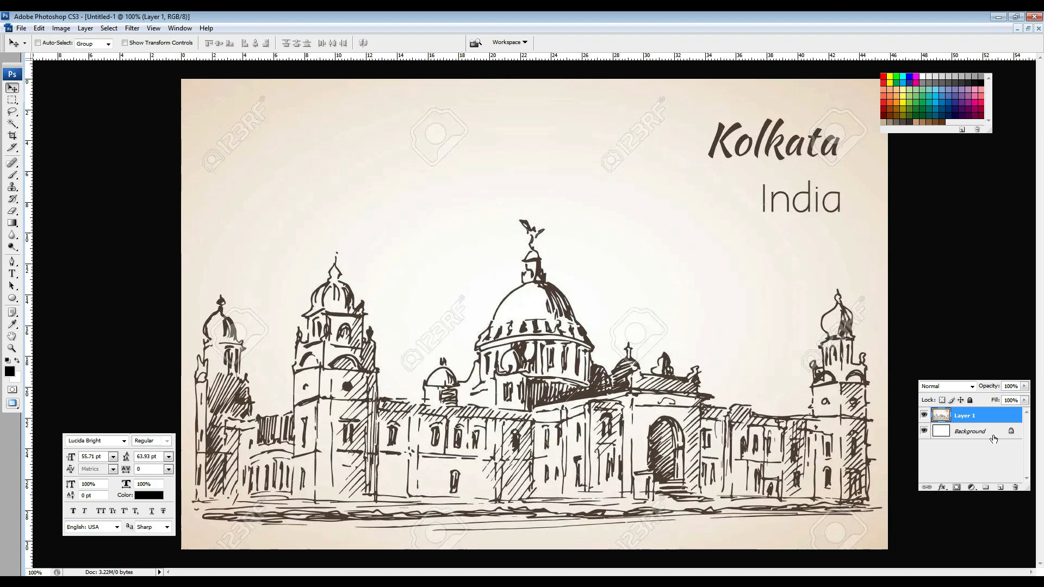
Step: Delete the white Background layer and turn the Kolkata sketch greyscale with Desaturate and Auto Levels
left_click_drag(995, 439, 1015, 487)
key("ctrl+minus")
key("ctrl+shift+u")
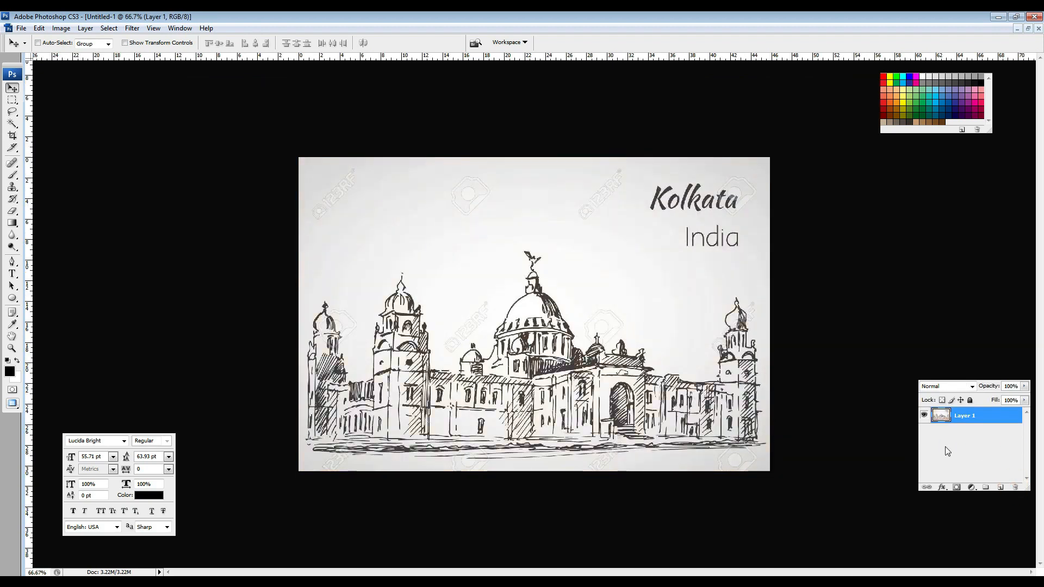
key("ctrl+shift+l")
Step: Whiten the sketch's backdrop with Brightness/Contrast, setting Brightness to +126 and Contrast to +84
key("alt+i")
key("a")
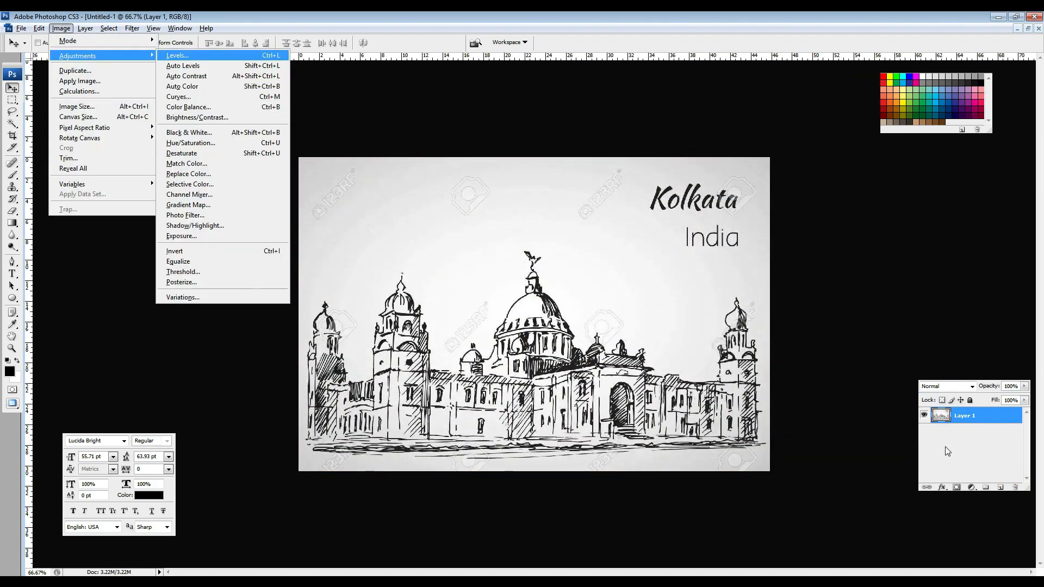
key("c")
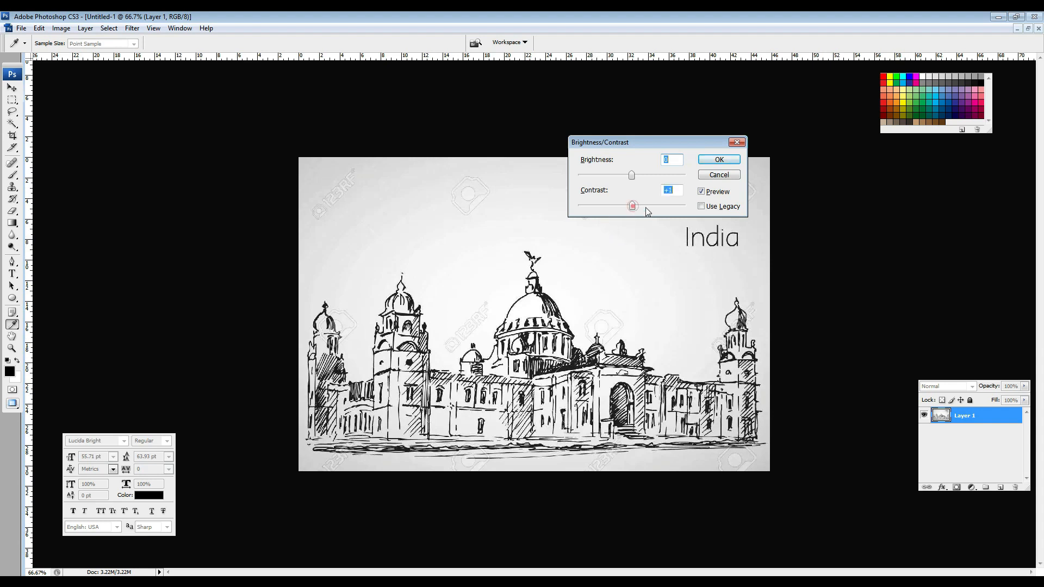
left_click_drag(647, 211, 676, 206)
left_click_drag(631, 175, 676, 181)
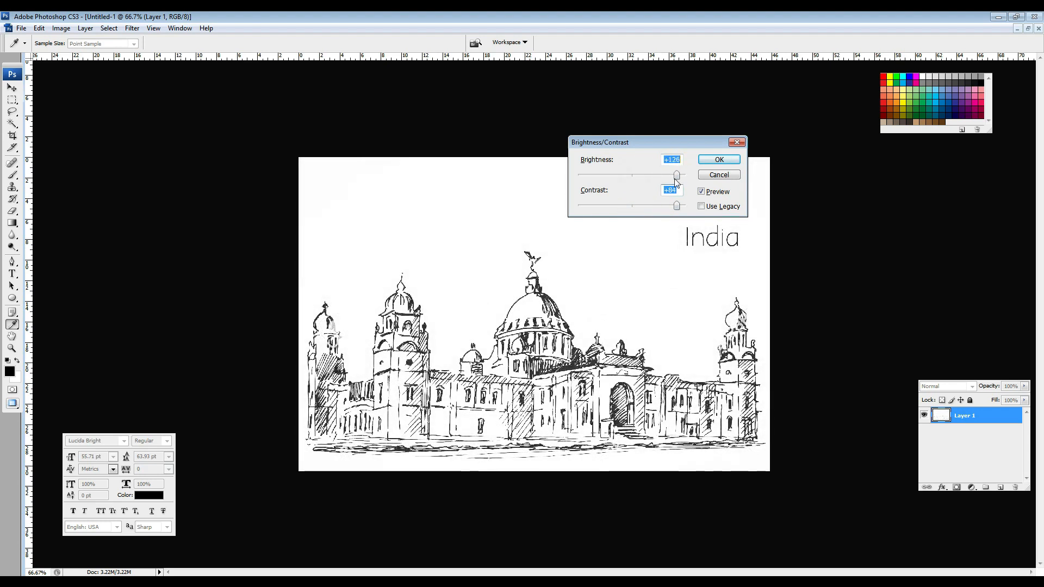
left_click(717, 161)
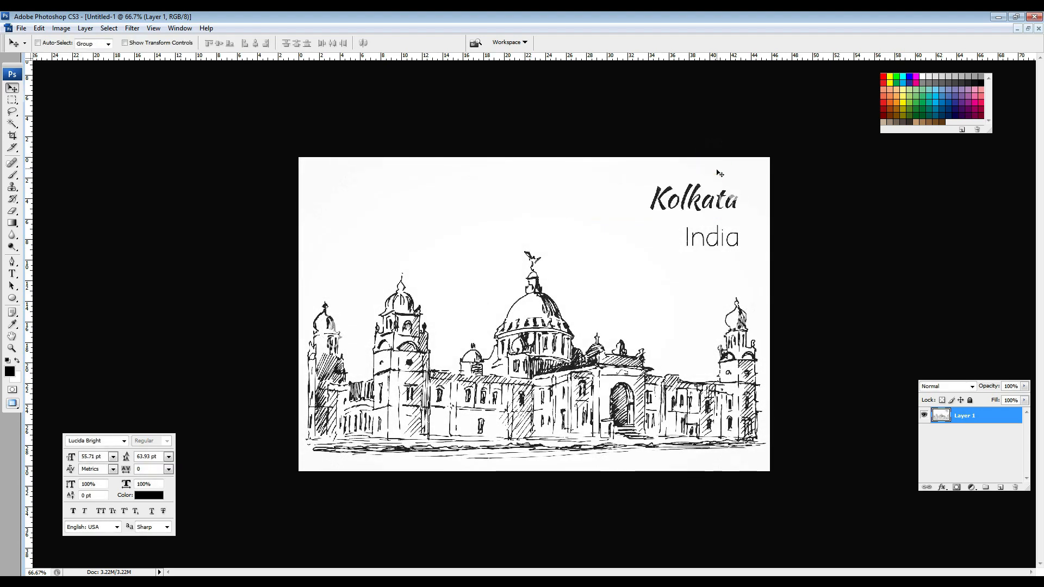
Step: Lasso the "Kolkata India" lettering on the sketch, delete it, and deselect
key("l")
mouse_move(631, 151)
left_mouse_down()
mouse_move(701, 265)
mouse_move(753, 72)
left_mouse_up()
key("Delete")
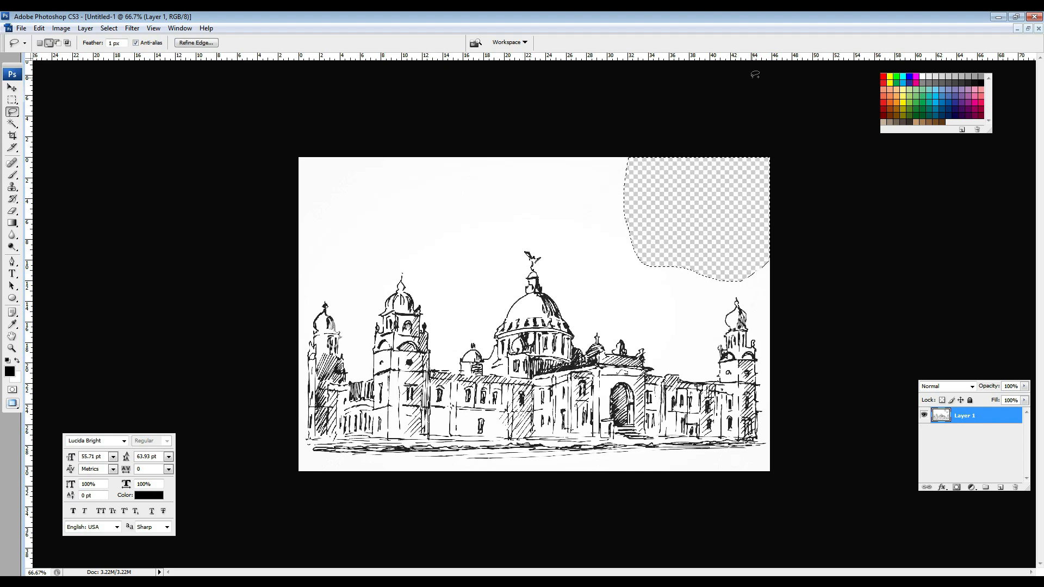
key("ctrl+d")
Step: Select the sketch's Shadows with Color Range, copy them to a new layer, and delete the original sketch layer
left_click(108, 28)
left_click(133, 124)
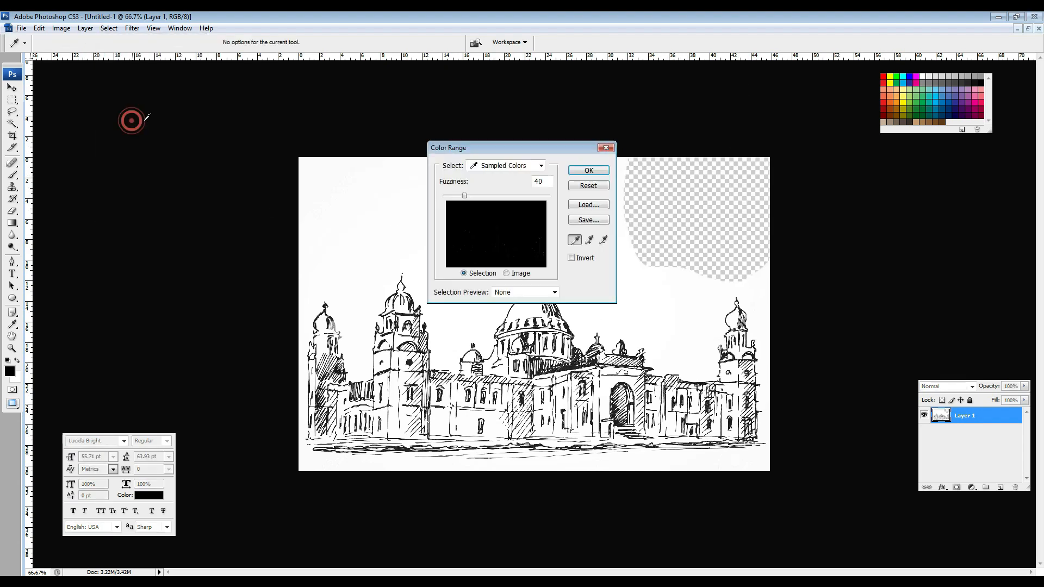
left_click(514, 166)
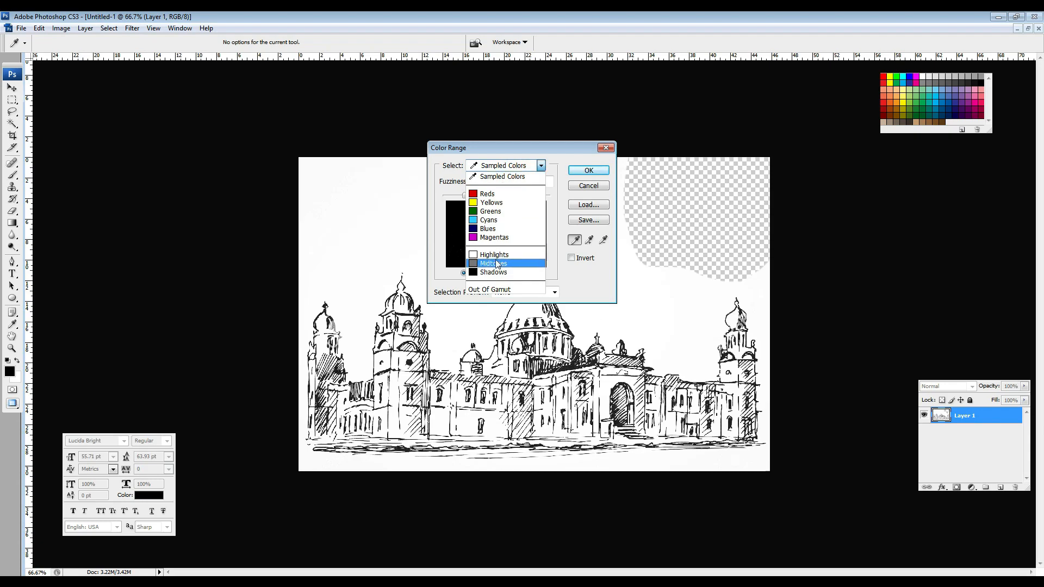
left_click(496, 272)
left_click(589, 171)
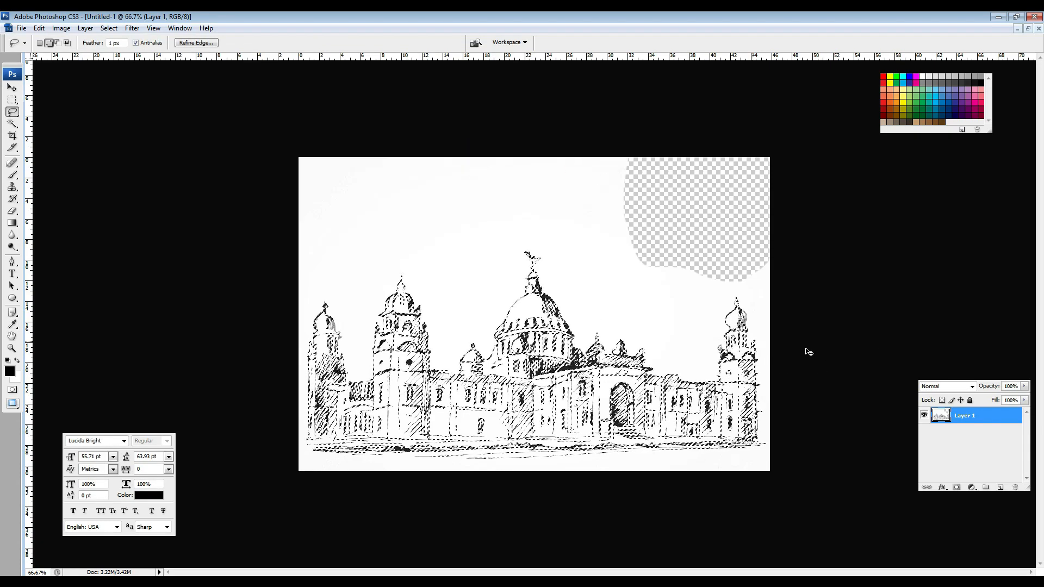
key("ctrl+j")
left_click_drag(977, 439, 1015, 488)
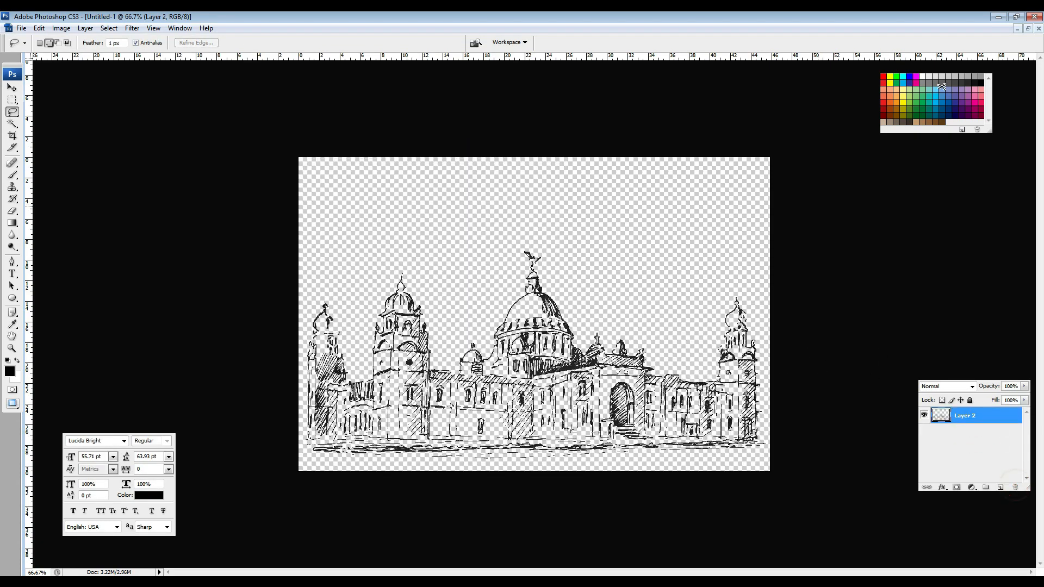
Step: Copy the extracted building line art from its floating document window into the 40 x 20 banner document and view the banner full screen
left_click(1029, 29)
key("v")
key("ctrl+minus")
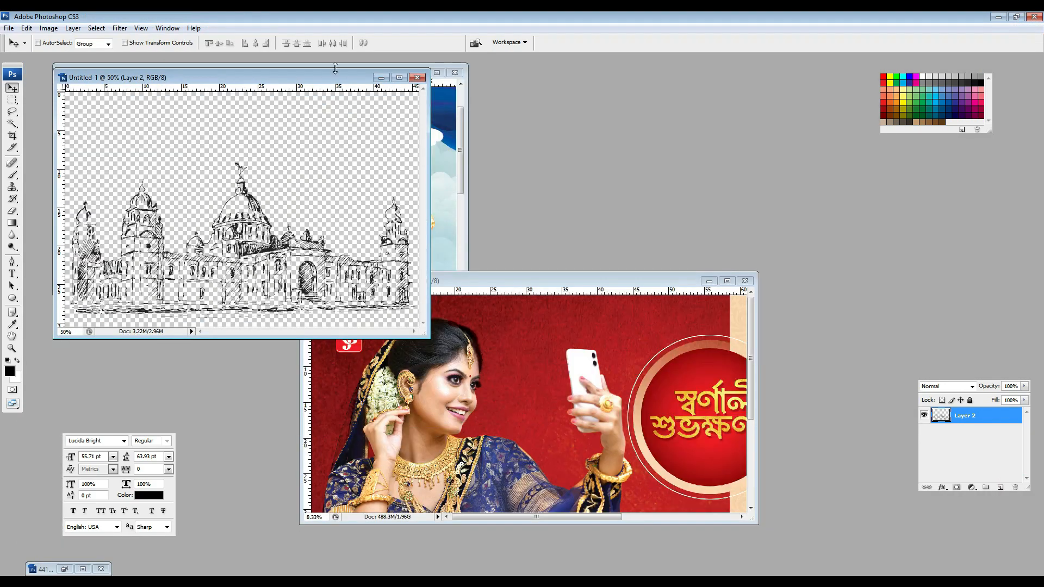
left_click_drag(291, 80, 166, 164)
mouse_move(117, 332)
left_mouse_down()
mouse_move(534, 339)
mouse_move(563, 302)
left_mouse_up()
key("f")
Step: Enlarge the building line art with Free Transform until it spans from the model's hair to the phone
key("ctrl+t")
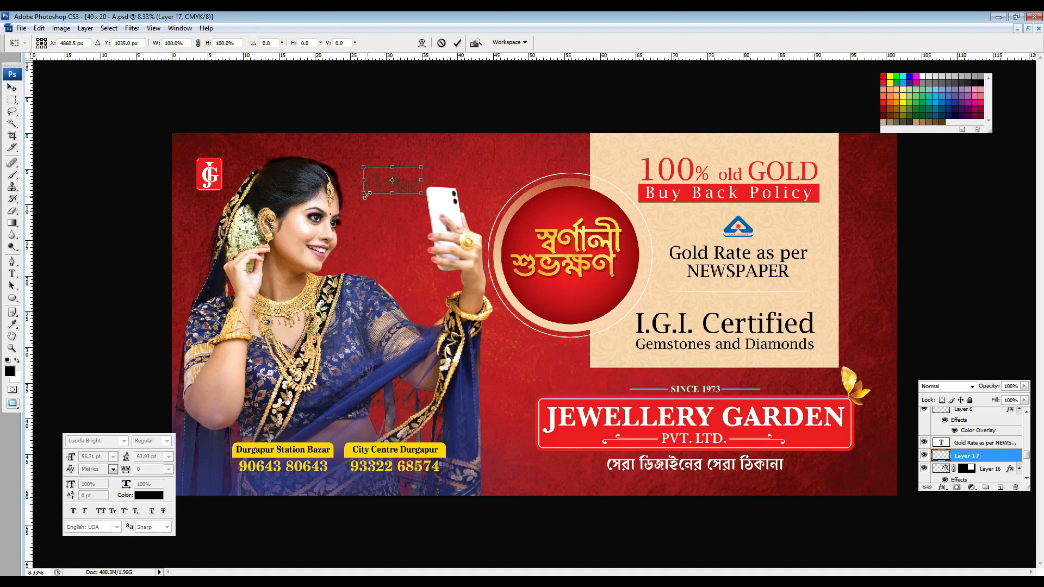
left_click_drag(361, 194, 233, 315)
key("Return")
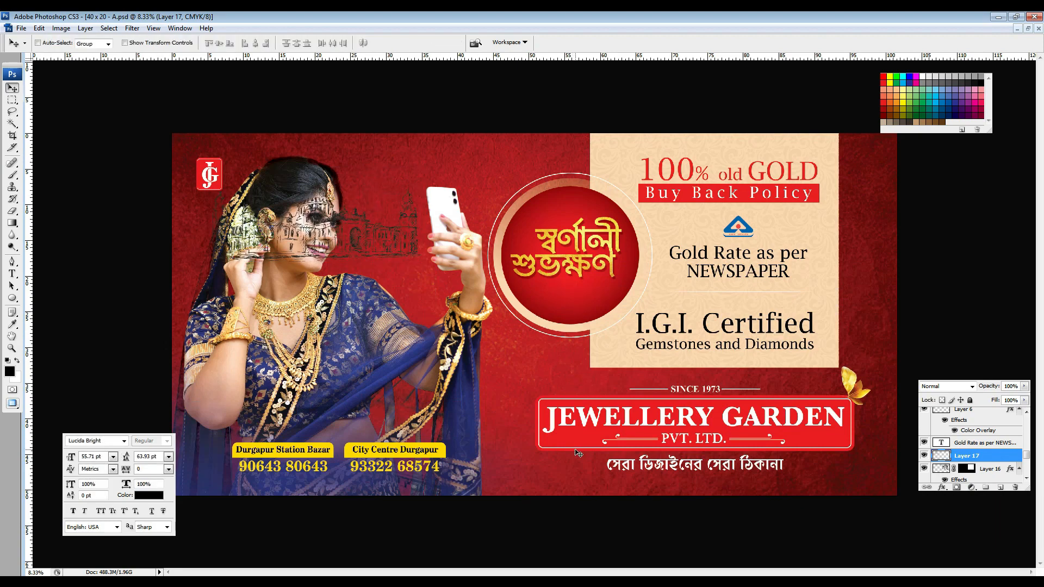
Step: Apply a white (ffffff) Color Overlay to the building line art
left_click(942, 487)
left_click(973, 441)
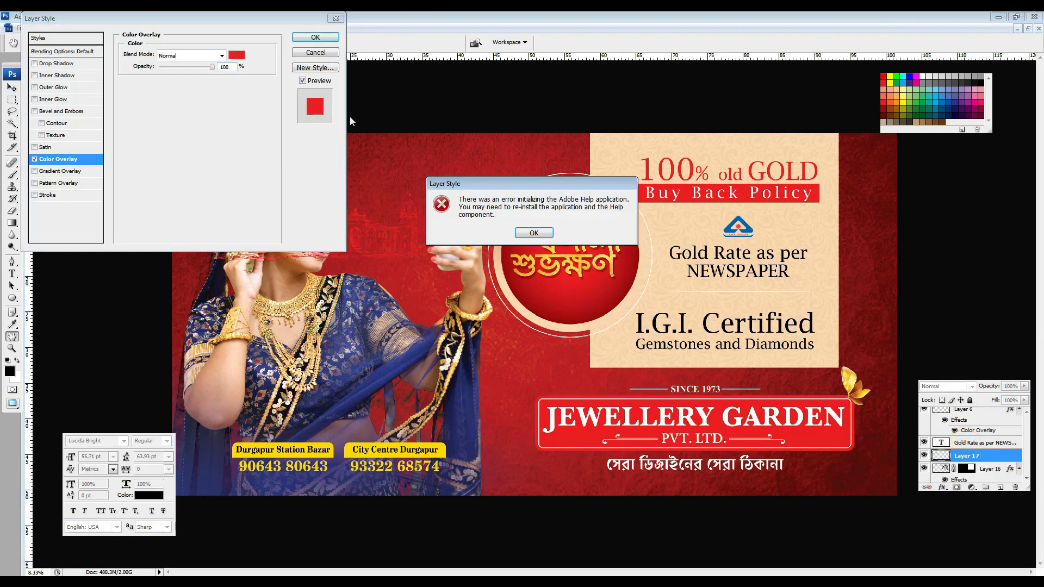
left_click(532, 232)
left_click(235, 55)
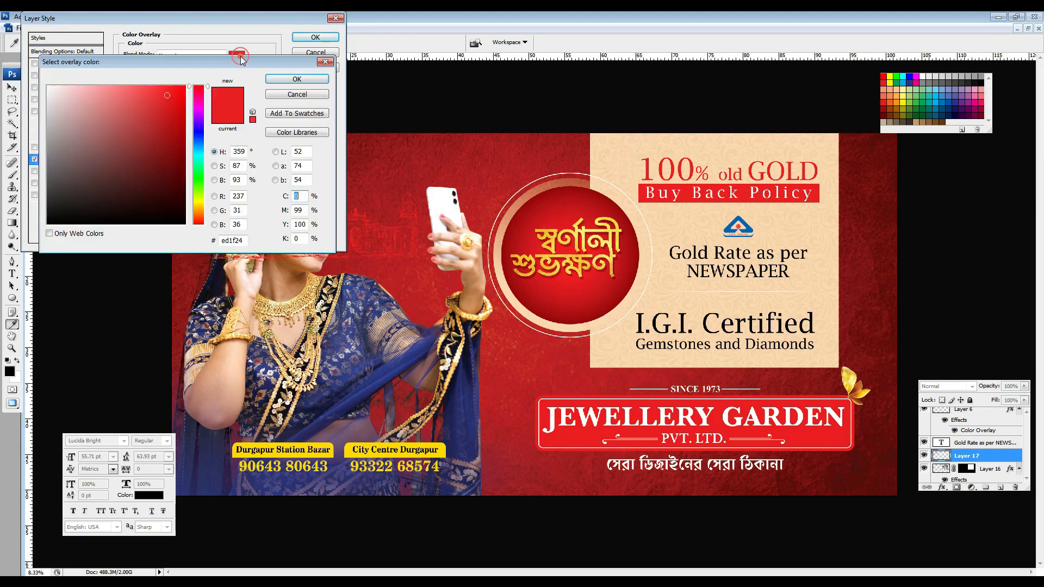
left_click_drag(150, 143, 46, 84)
key("Return")
key("Return")
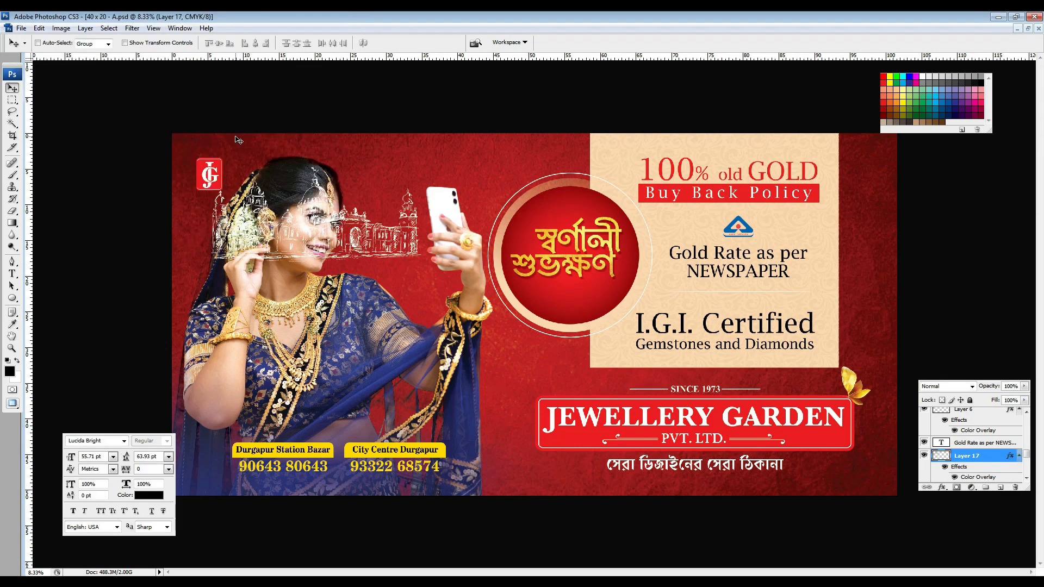
Step: Reorder the building line art behind the model, directly above the red textured background layer
key("ctrl+shift+bracketleft")
key("ctrl+bracketright")
key("ctrl+bracketright")
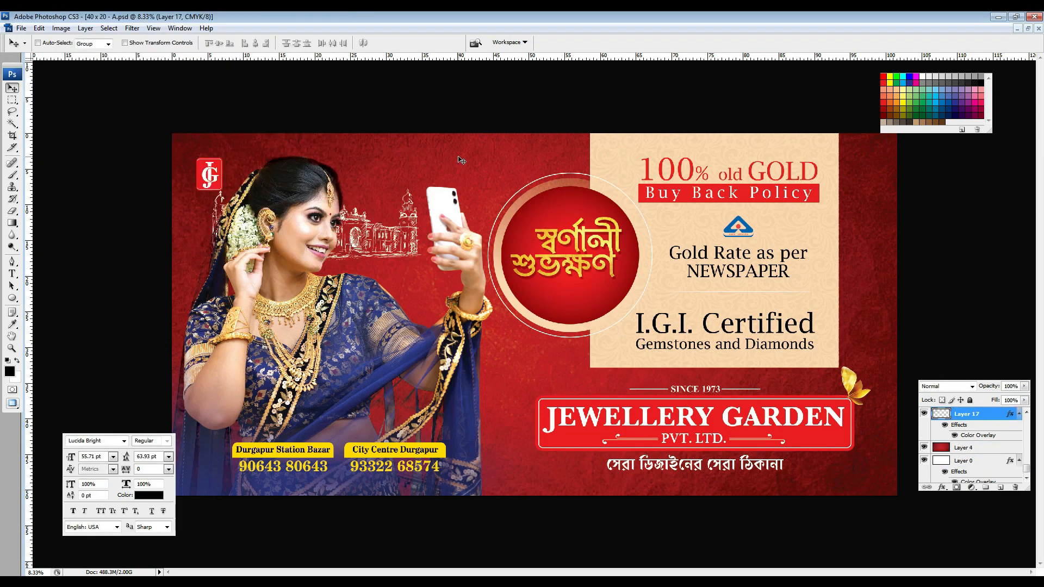
Step: Scale the building line art to about 222% and move it up so the dome stands between the model and the phone
key("ctrl+t")
left_click_drag(419, 261, 559, 324)
mouse_move(474, 282)
left_mouse_down()
mouse_move(448, 298)
mouse_move(441, 330)
left_mouse_up()
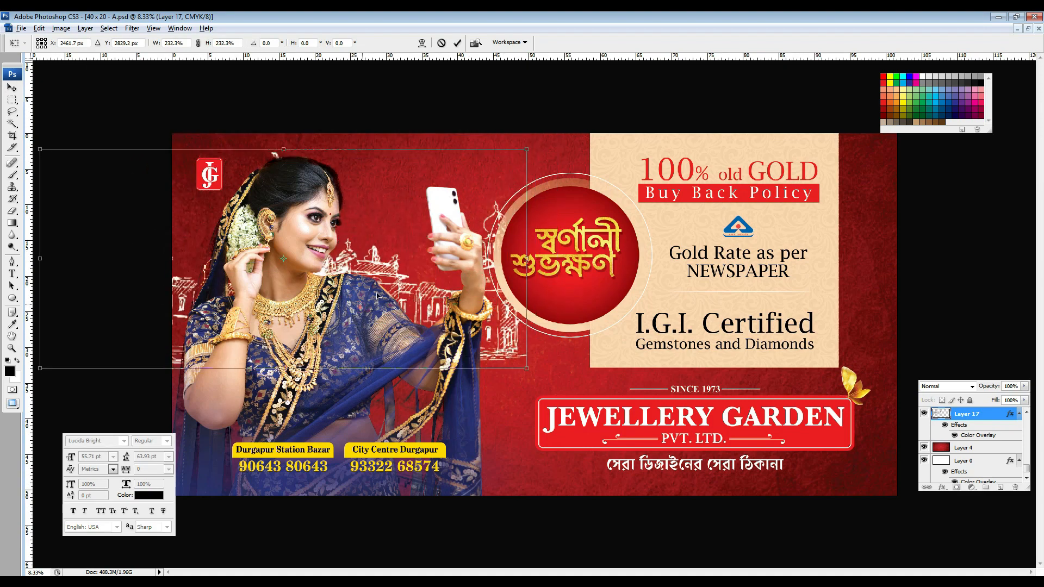
mouse_move(362, 310)
left_mouse_down()
mouse_move(425, 276)
mouse_move(431, 283)
mouse_move(399, 274)
mouse_move(410, 271)
left_mouse_up()
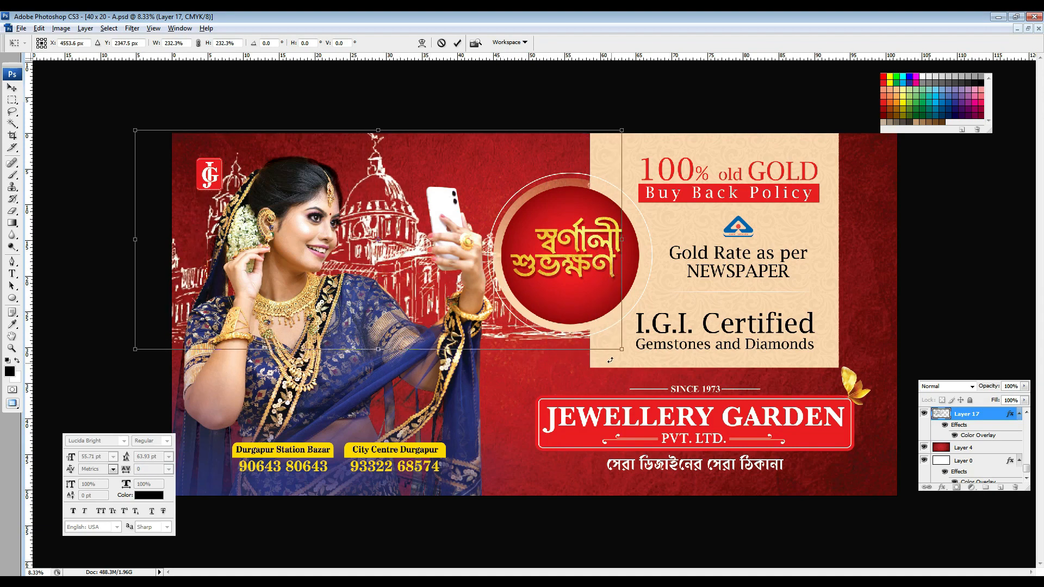
left_click_drag(621, 349, 599, 340)
key("Return")
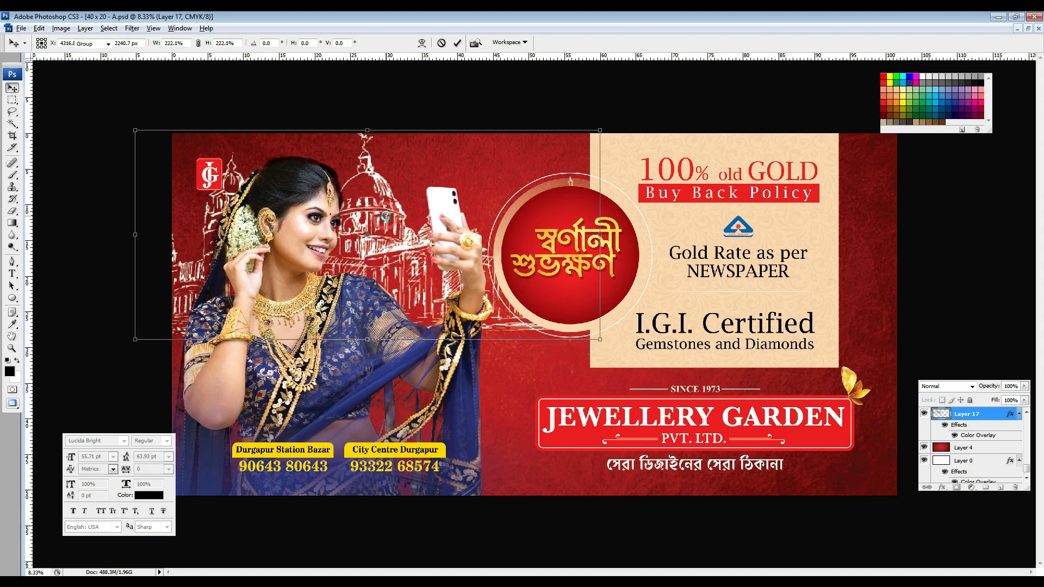
Step: Change the building line art's Color Overlay from white to bright red (ed1c24) after trying darker red swatches
left_click(942, 488)
left_click(957, 441)
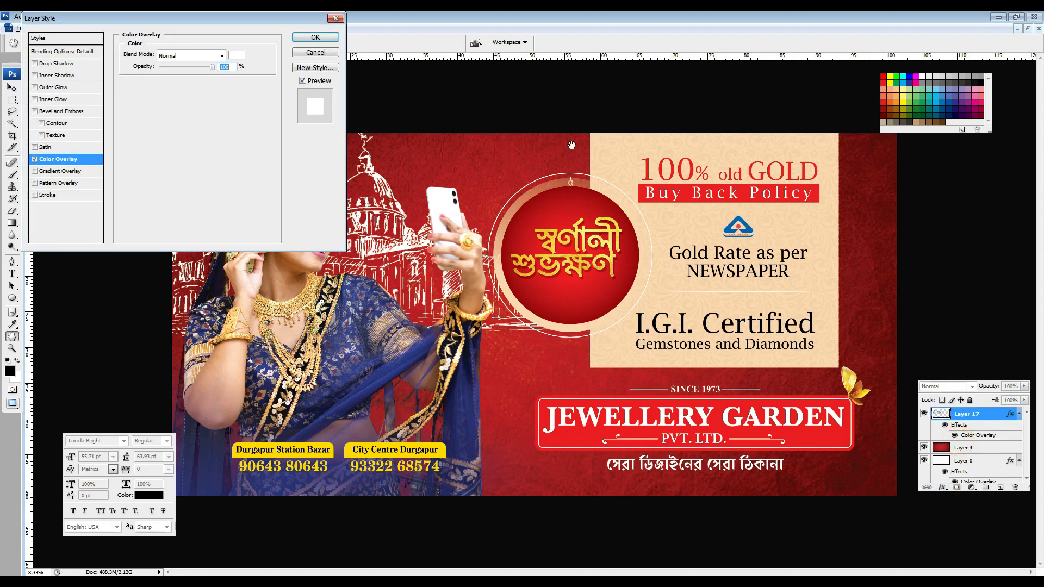
left_click_drag(227, 20, 818, 365)
left_click(828, 400)
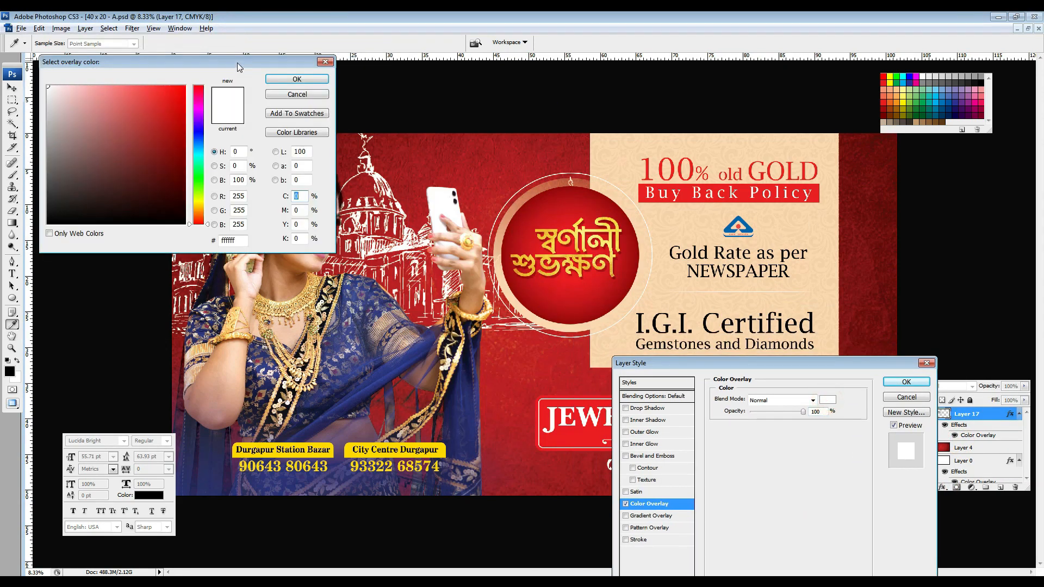
left_click_drag(218, 58, 867, 318)
left_click(541, 202)
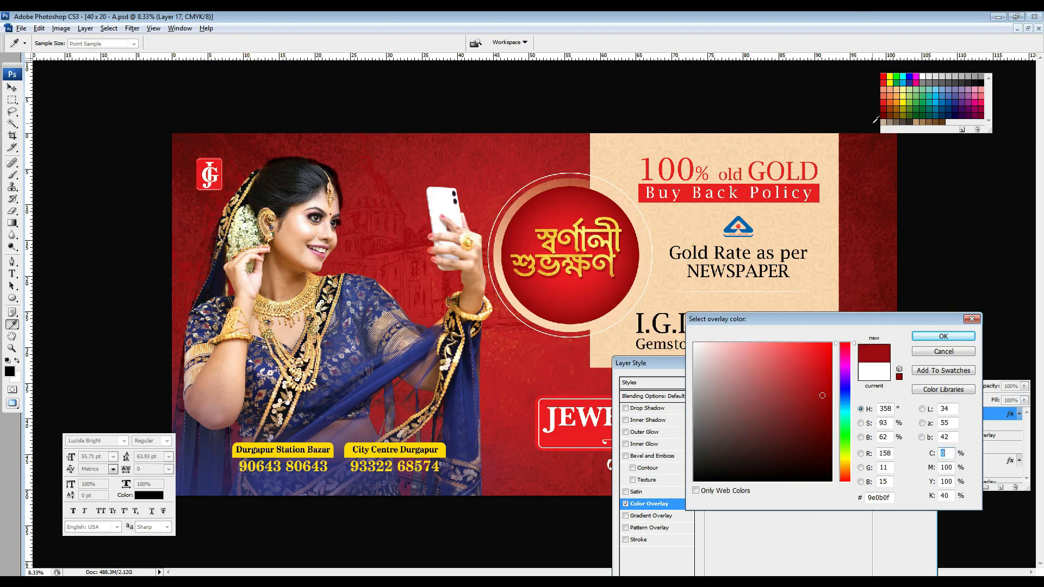
left_click(886, 114)
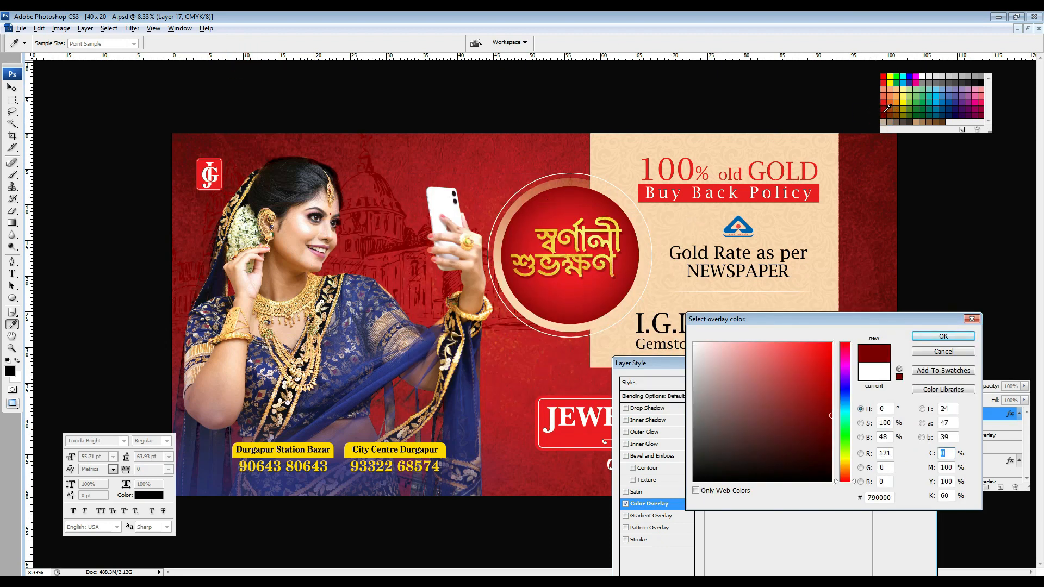
left_click(888, 100)
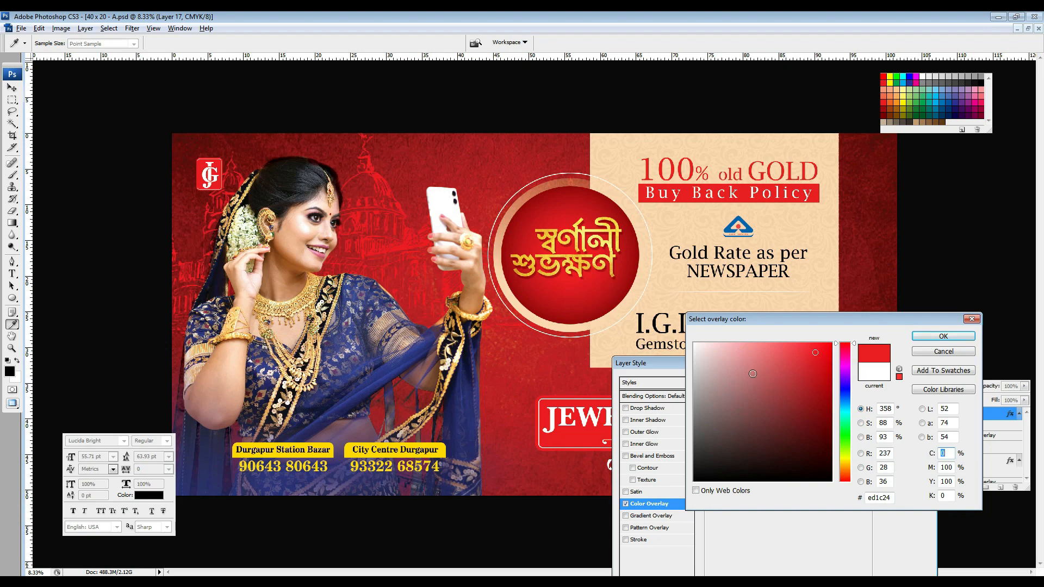
key("Return")
key("Return")
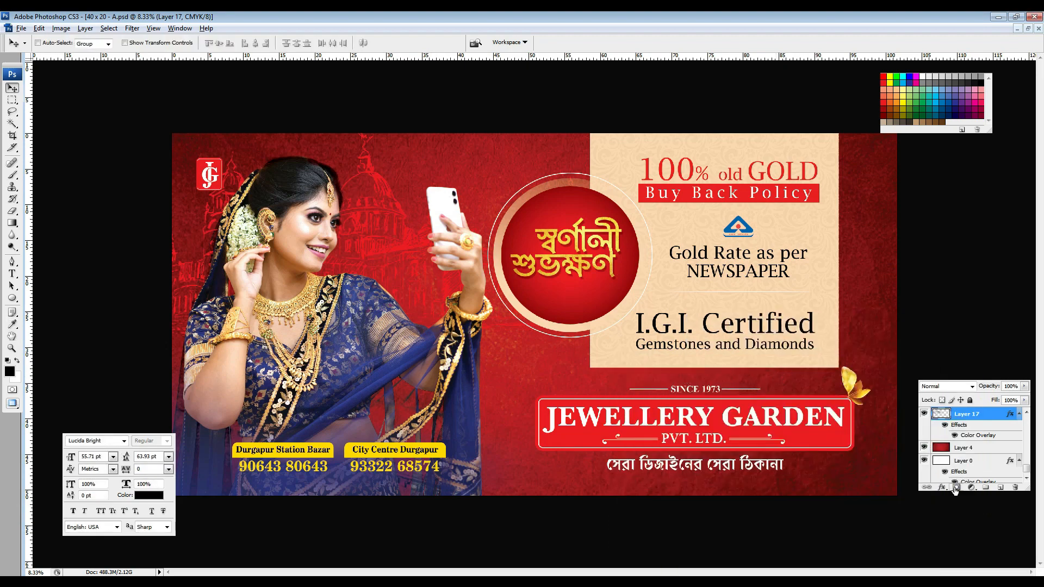
Step: Add a layer mask to the building line art and paint out its lower part near the badge with a 2500 px black brush
left_click(957, 487)
left_click(12, 175)
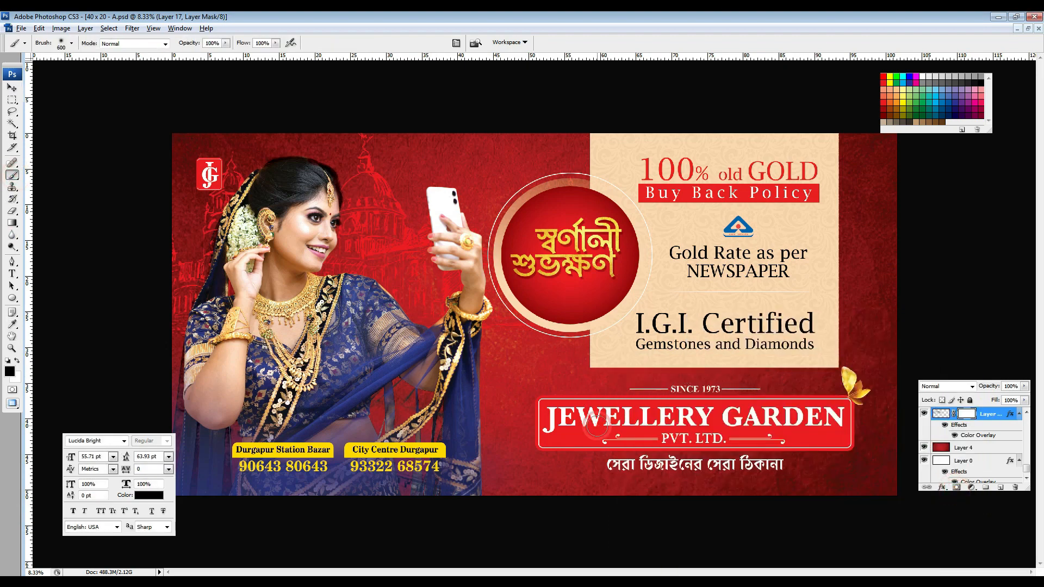
key("bracketright")
key("bracketright")
key("bracketright")
key("bracketright")
key("bracketright")
key("bracketright")
key("bracketright")
key("bracketright")
key("bracketright")
key("bracketright")
key("bracketright")
key("bracketright")
key("bracketright")
key("bracketright")
key("bracketright")
key("bracketright")
key("bracketright")
key("bracketright")
left_click(518, 326)
left_click(532, 307)
left_click(384, 397)
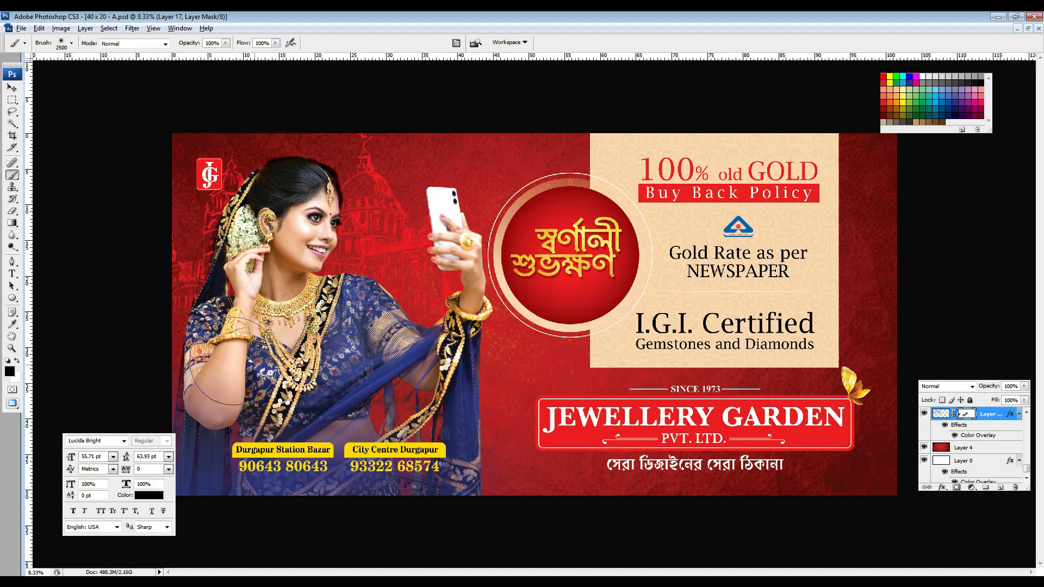
left_click(428, 357)
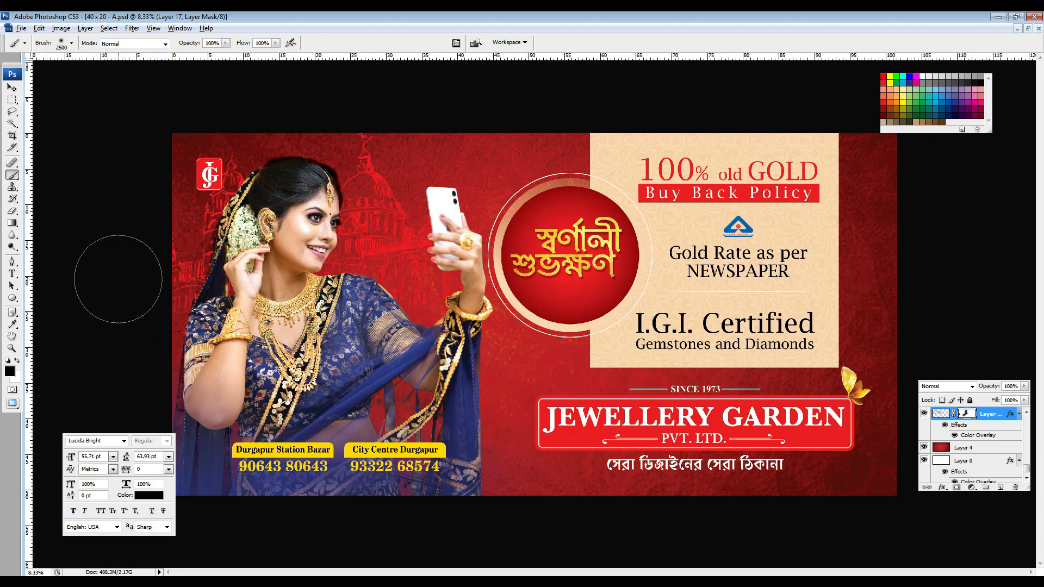
key("v")
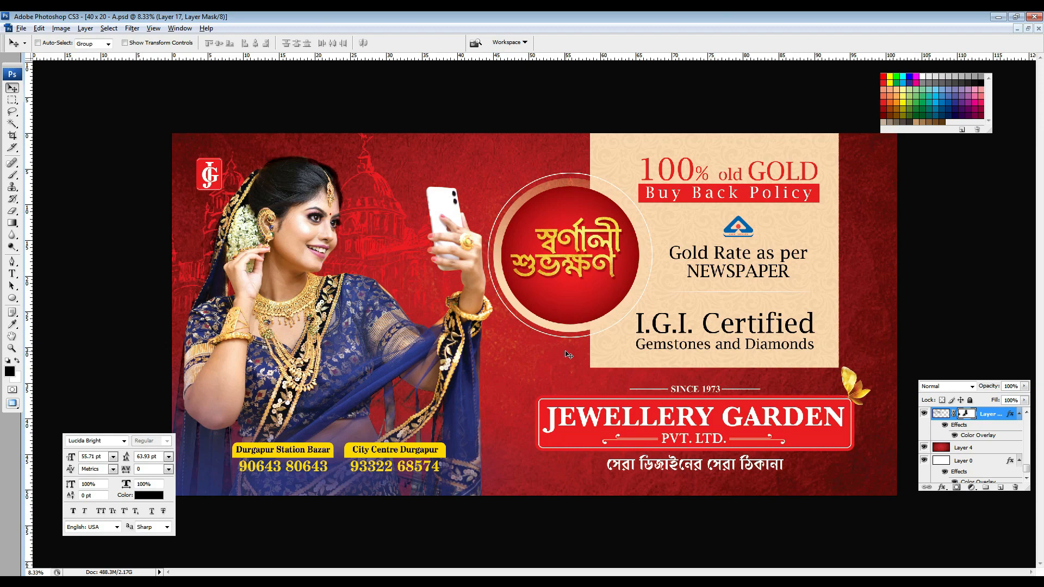
Step: Apply a dark maroon (400c0c) Color Overlay to the "I.G.I. Certified Gemstones and Diamonds" text
key("ctrl+minus")
left_click(850, 303)
key("ctrl+plus")
key("ctrl+plus")
key("ctrl+plus")
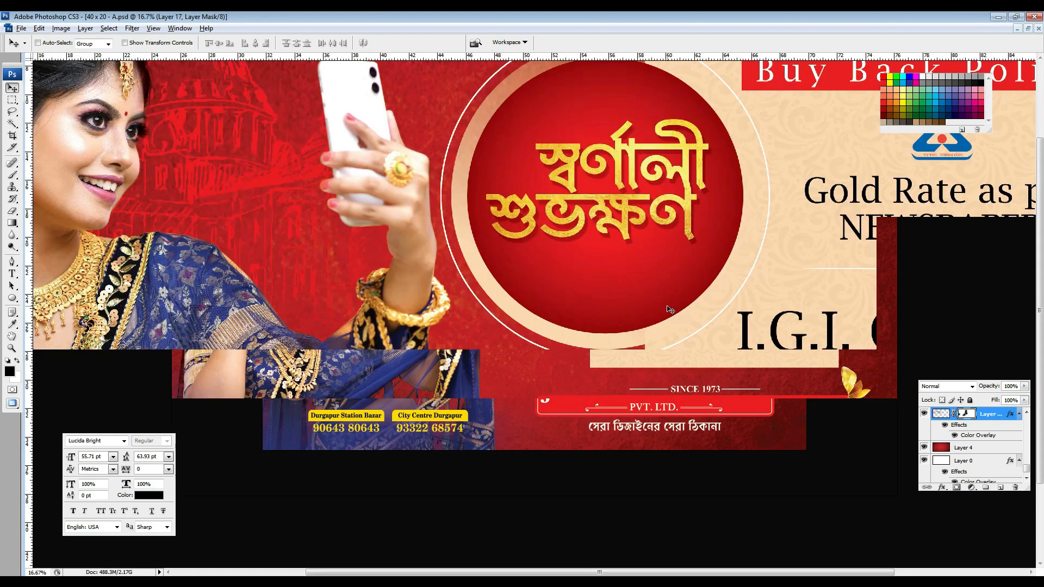
left_click_drag(817, 345, 594, 287)
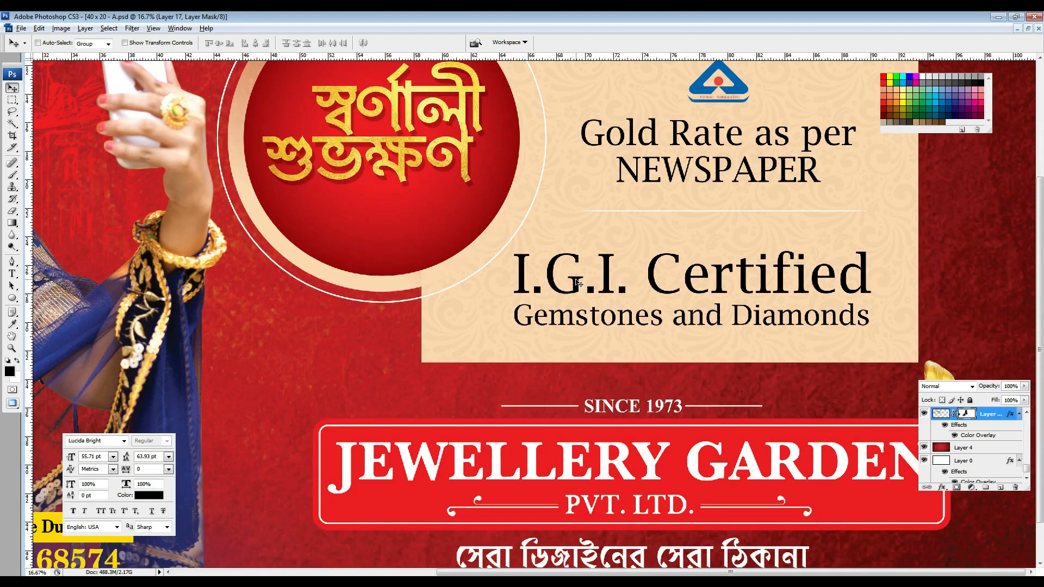
left_click(38, 43)
left_click(557, 285)
left_click(944, 488)
left_click(978, 450)
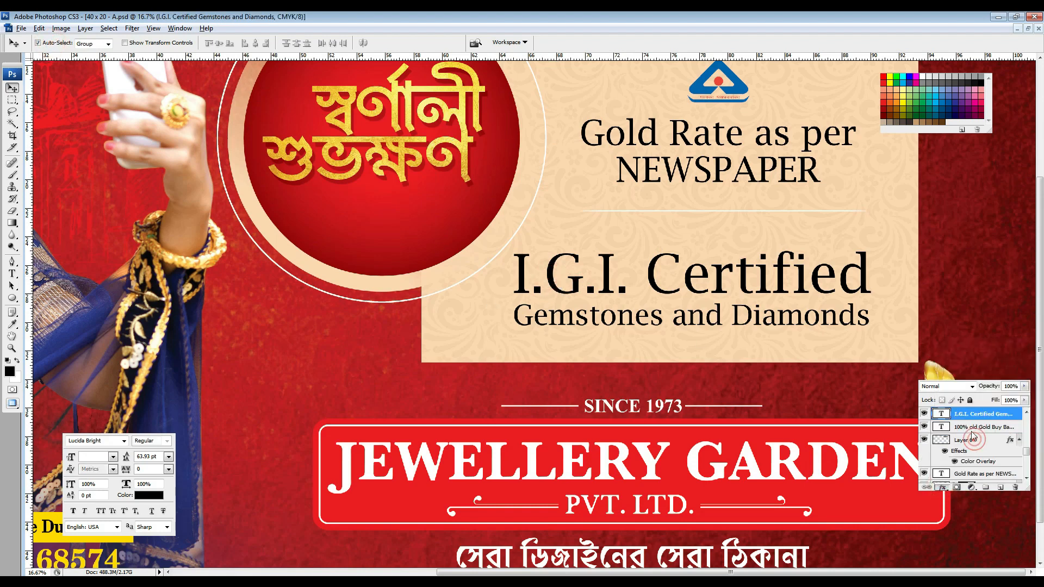
left_click(828, 401)
left_click(807, 433)
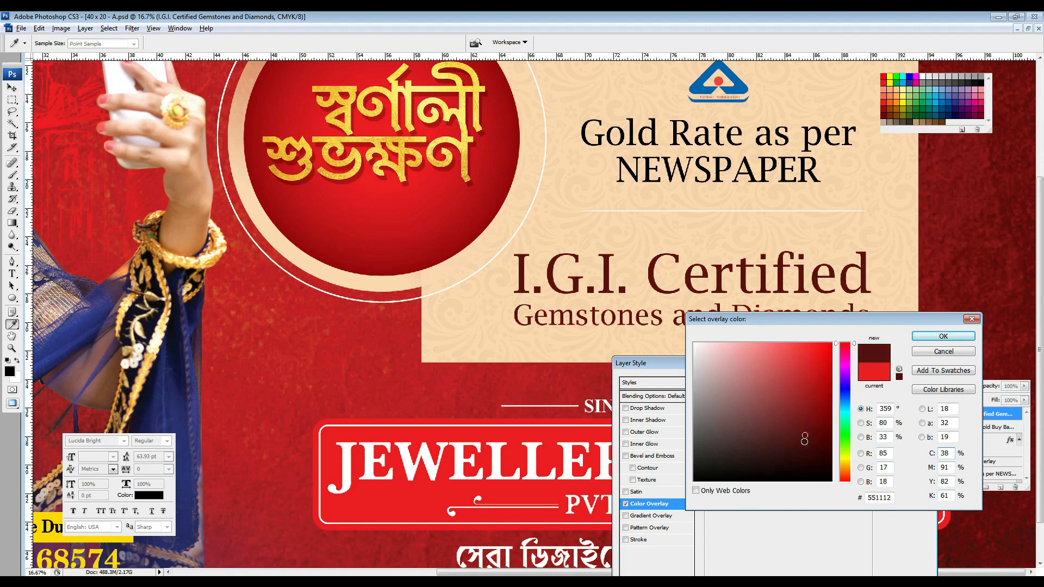
left_click(808, 447)
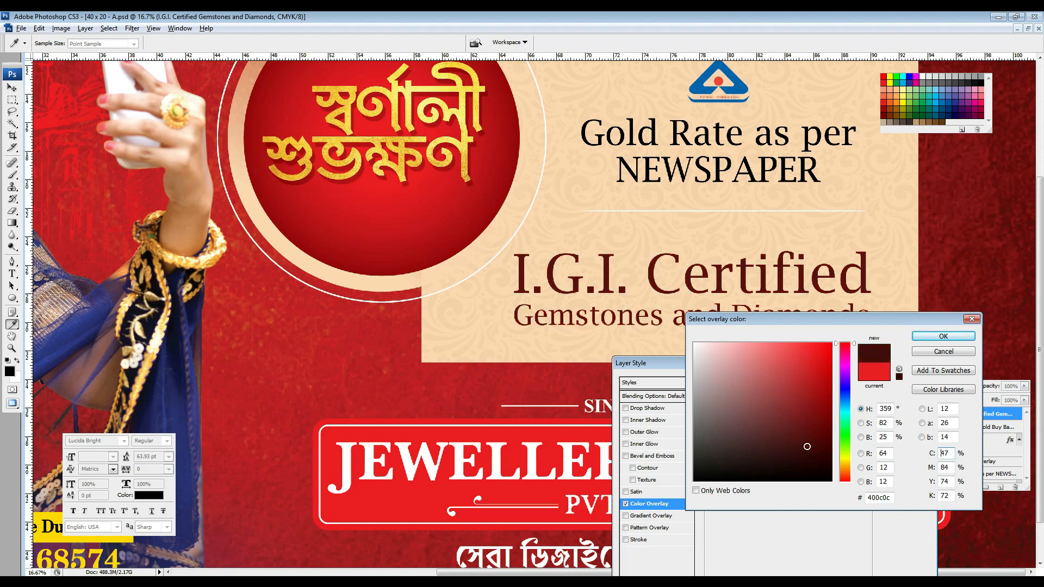
left_click(945, 340)
left_click(906, 379)
Step: Review the whole banner with the interface panels hidden
key("ctrl+minus")
key("ctrl+minus")
key("ctrl+minus")
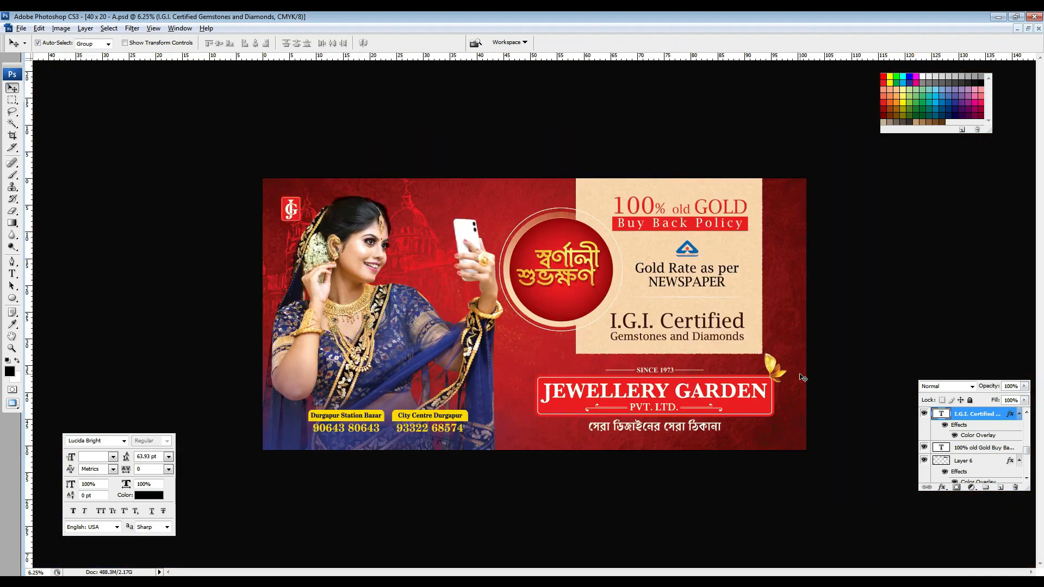
key("ctrl+plus")
key("Tab")
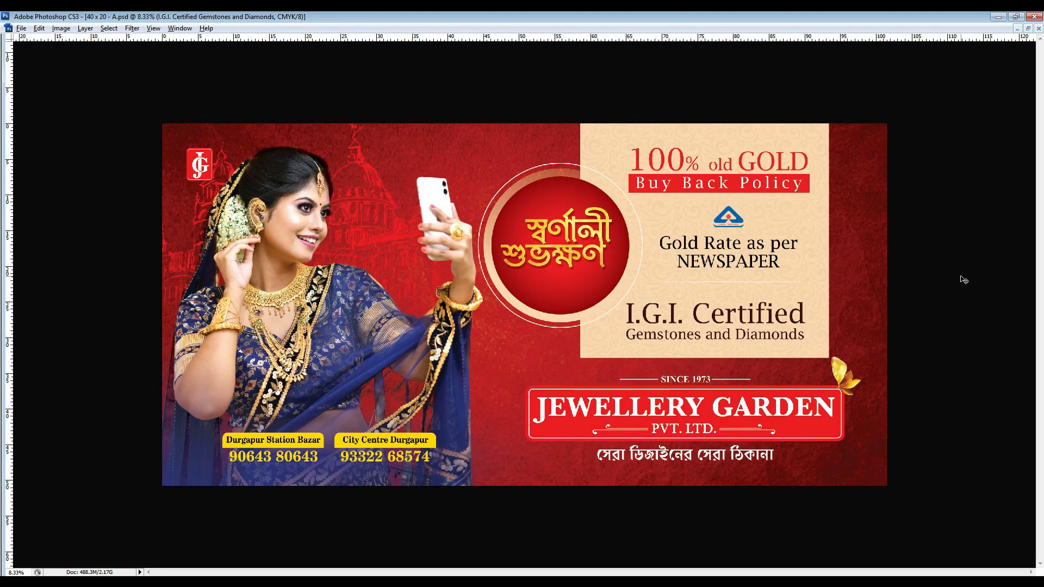
key("Tab")
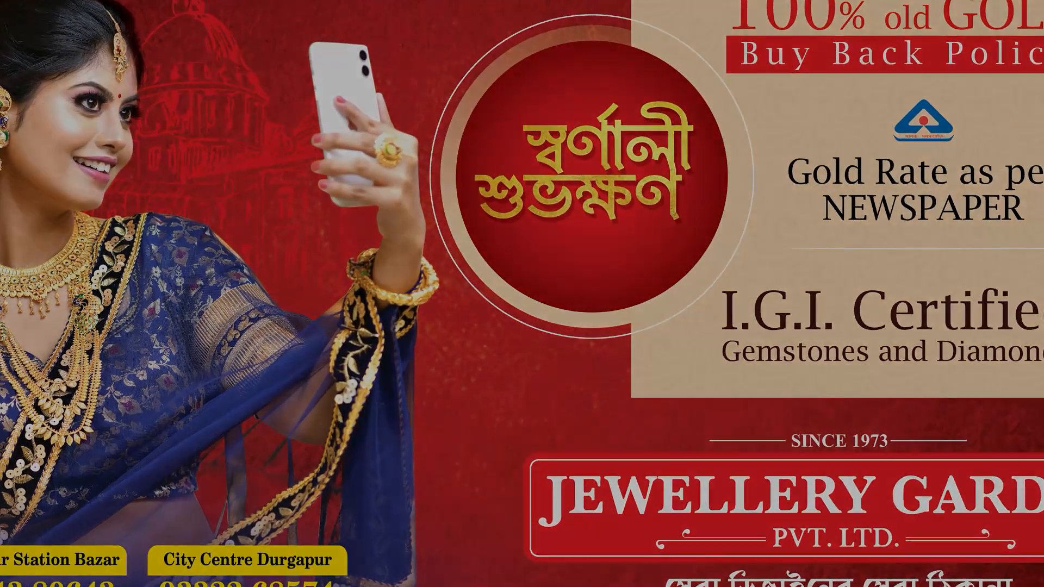